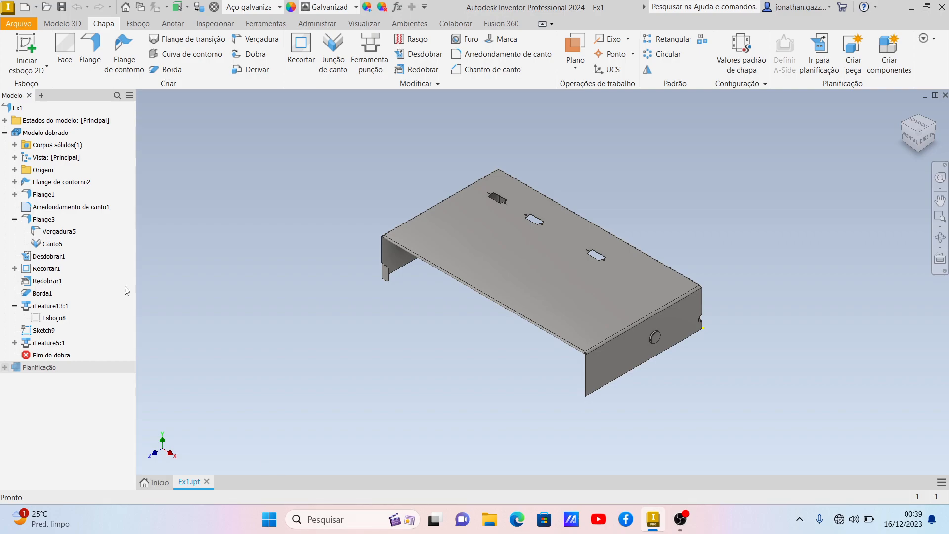
- Create a new part from the Standard.ipt template and convert it to a sheet metal part
{"action": "left_click", "coordinate": [30, 28]}
{"action": "left_click", "coordinate": [25, 72]}
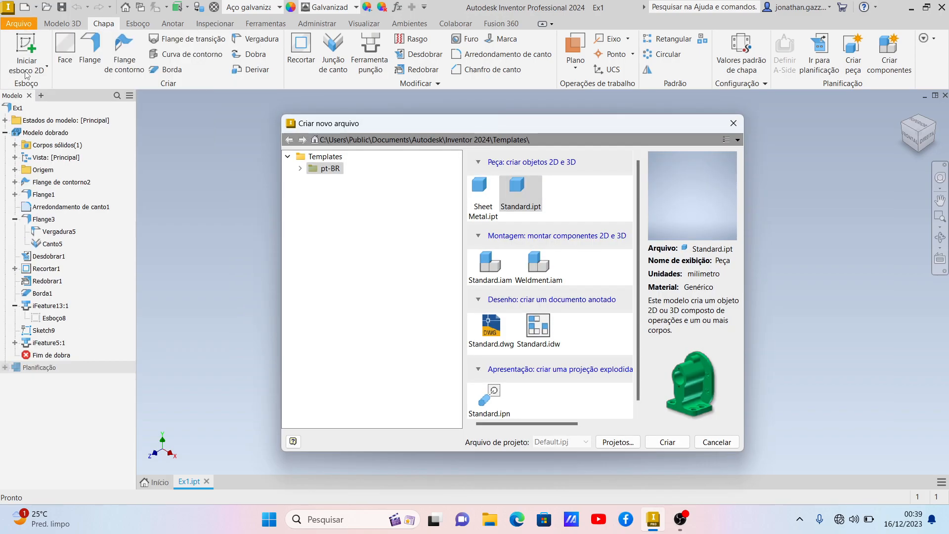
{"action": "left_click", "coordinate": [667, 442]}
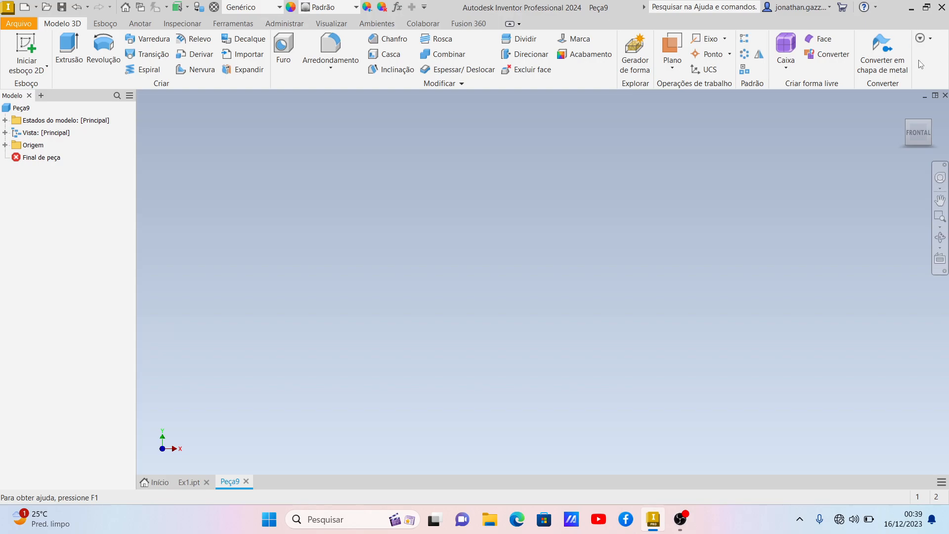
{"action": "left_click", "coordinate": [893, 74]}
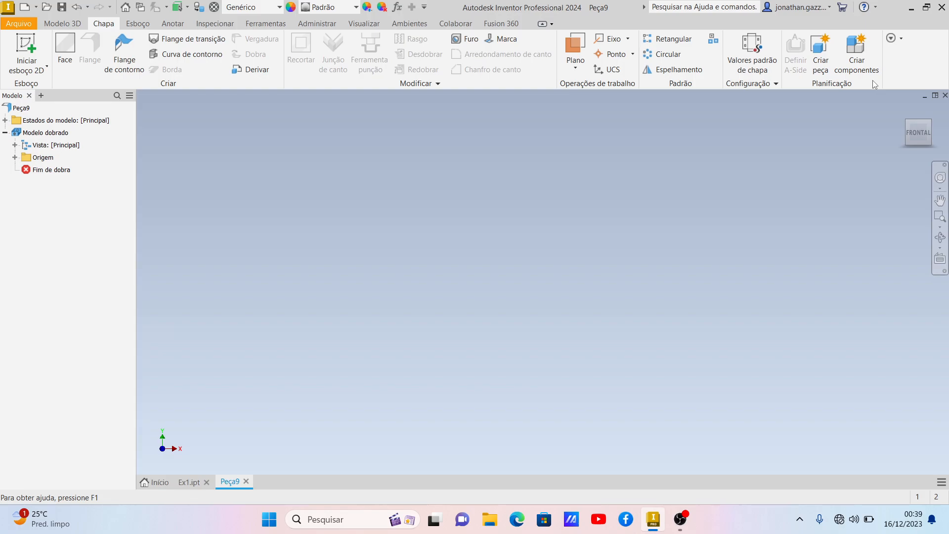
- Set the document's length unit to inches (polegada) and apply the change
{"action": "left_click", "coordinate": [772, 48]}
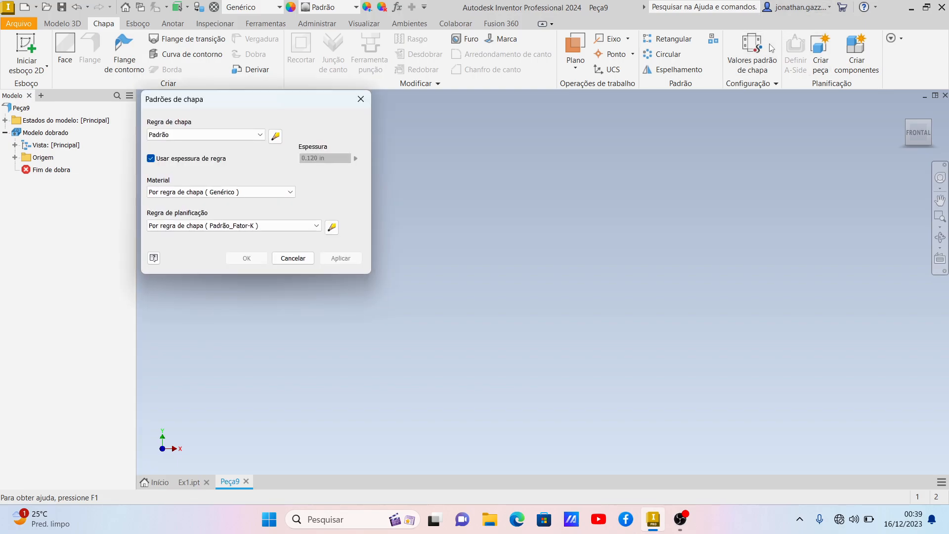
{"action": "left_click", "coordinate": [360, 99]}
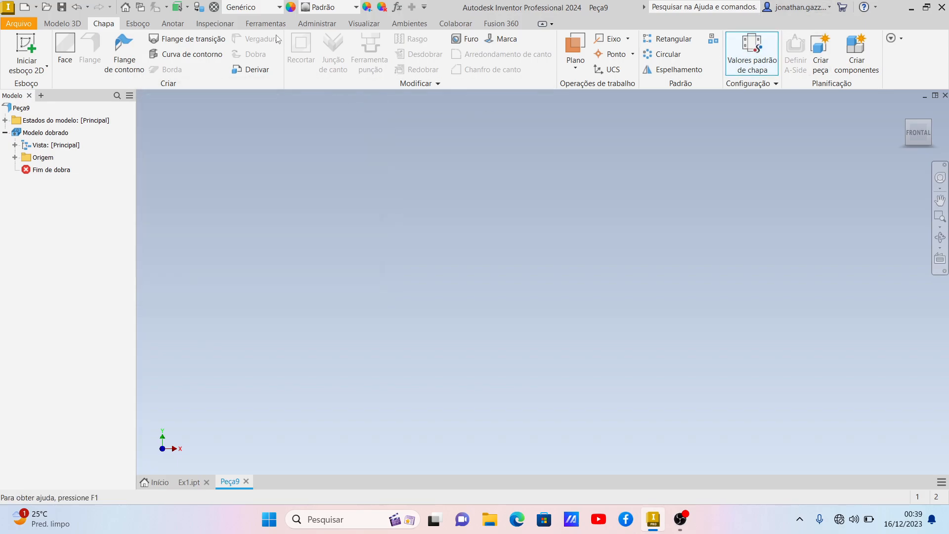
{"action": "left_click", "coordinate": [266, 28]}
{"action": "left_click", "coordinate": [244, 69]}
{"action": "left_click", "coordinate": [307, 87]}
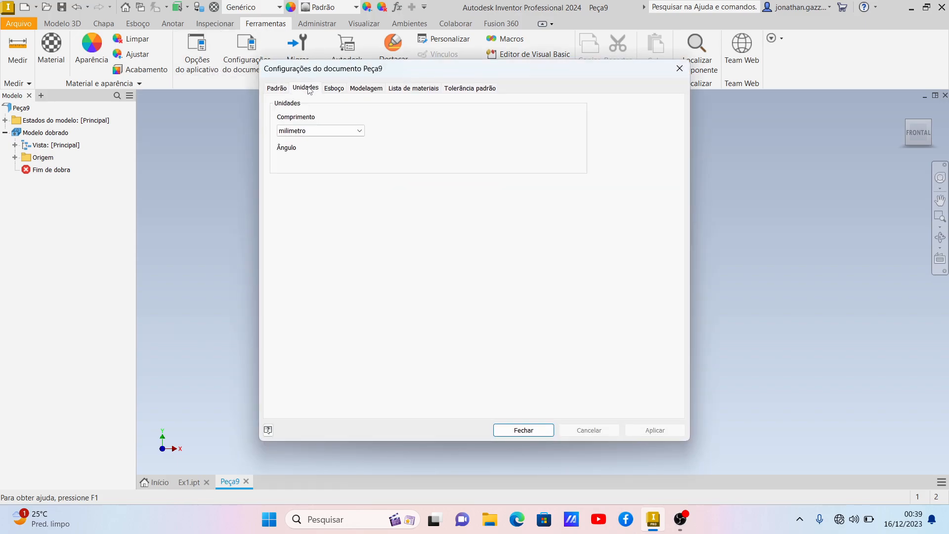
{"action": "left_click", "coordinate": [297, 131]}
{"action": "left_click", "coordinate": [292, 143]}
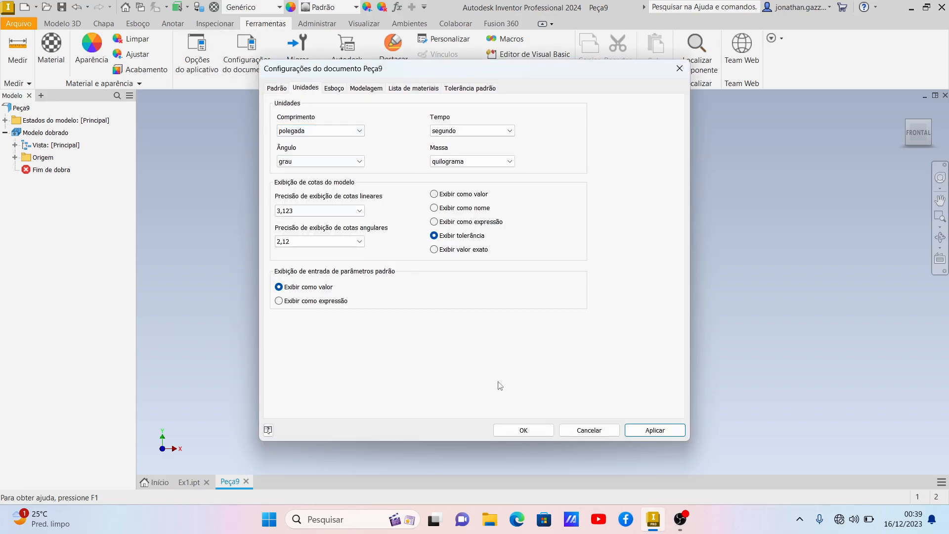
{"action": "left_click", "coordinate": [635, 431]}
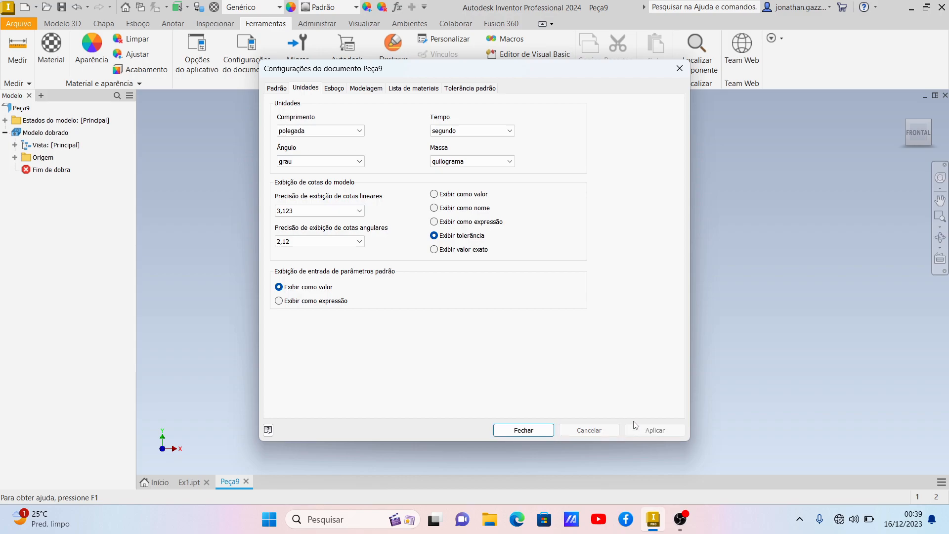
{"action": "left_click", "coordinate": [680, 69]}
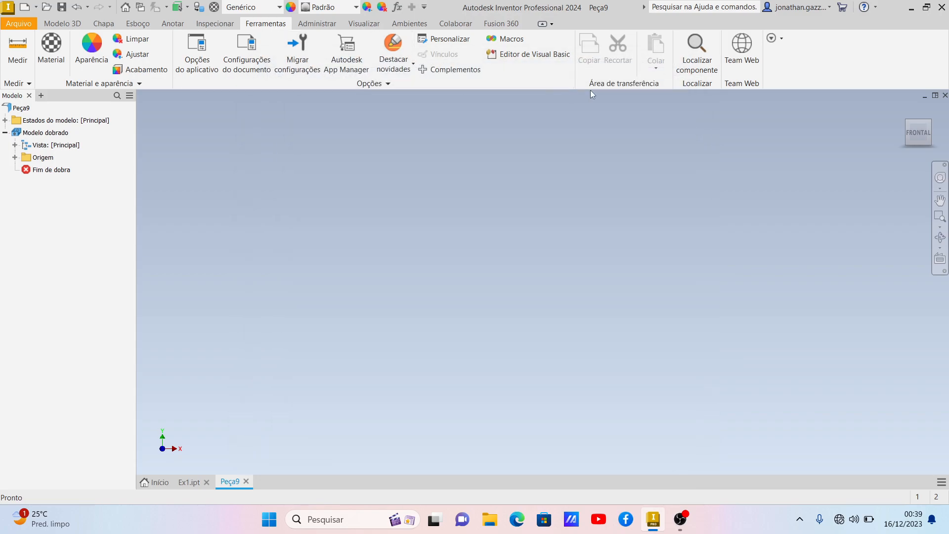
- Set the thickness of the Padrão sheet metal rule to 0,0359 in and save the style
{"action": "left_click", "coordinate": [94, 27]}
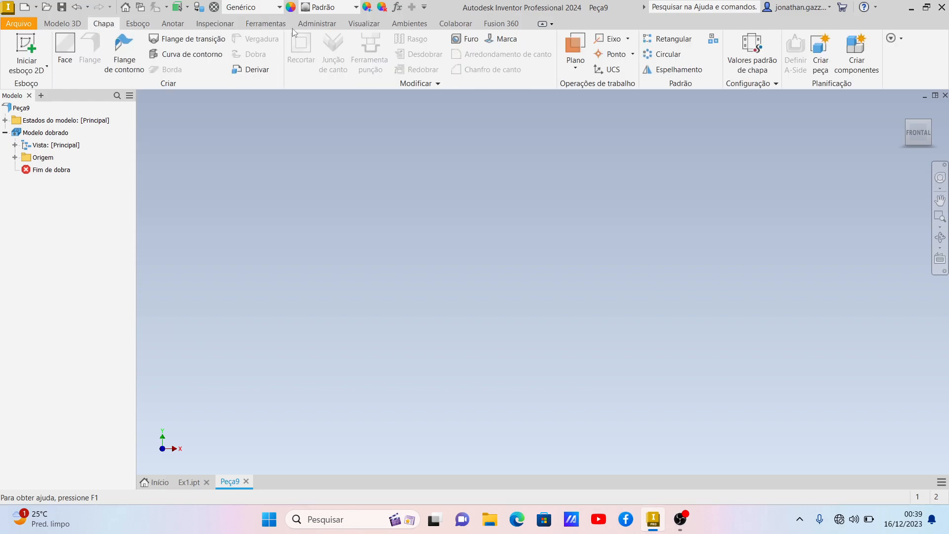
{"action": "left_click", "coordinate": [740, 65]}
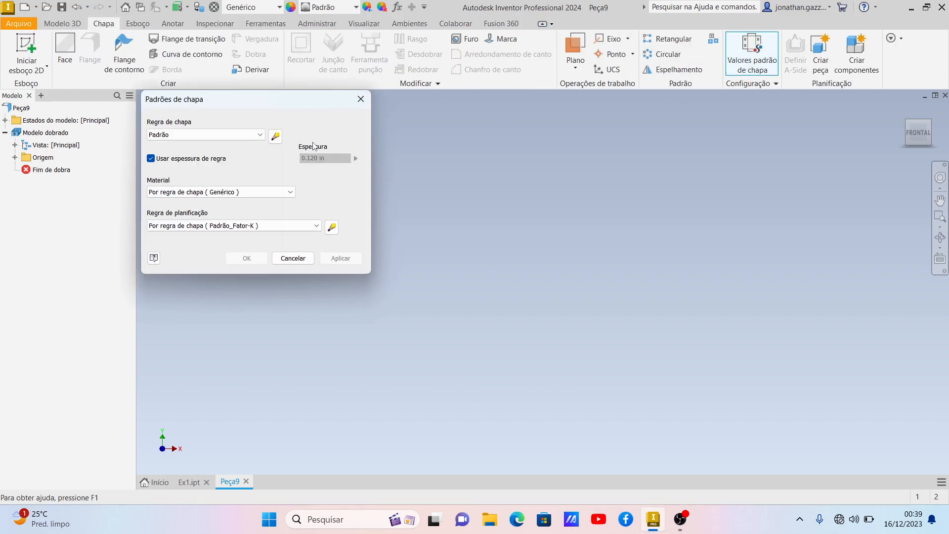
{"action": "left_click", "coordinate": [275, 137]}
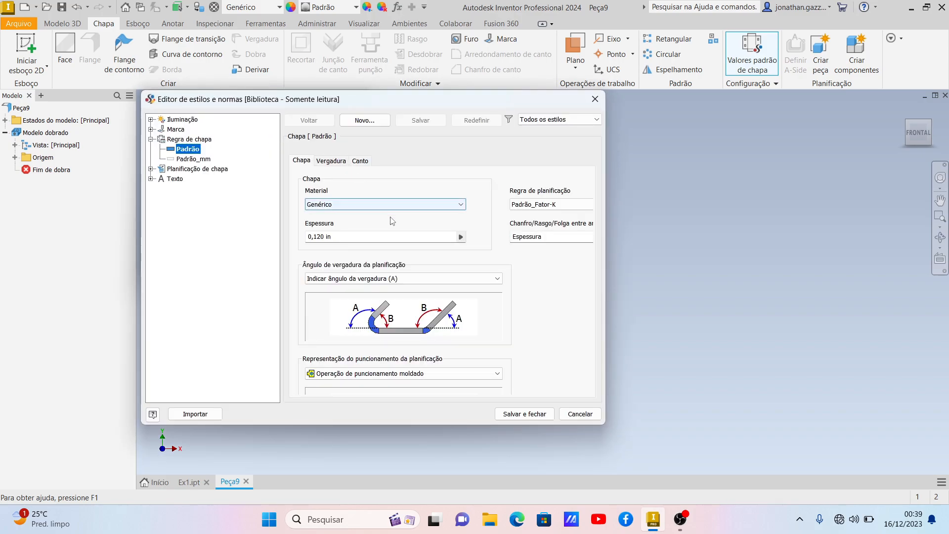
{"action": "left_click", "coordinate": [373, 237]}
{"action": "type", "text": "0,0"}
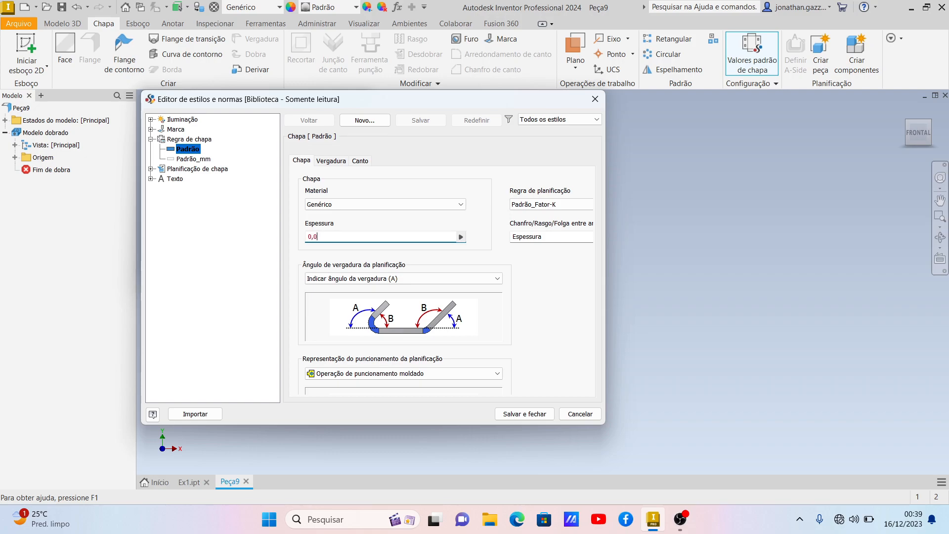
{"action": "type", "text": "359in"}
{"action": "left_click", "coordinate": [497, 418]}
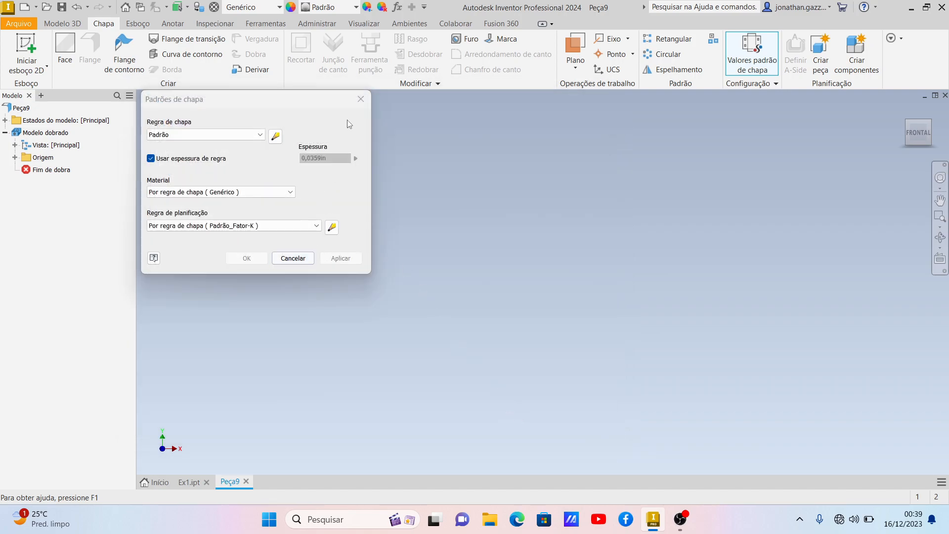
{"action": "left_click", "coordinate": [362, 99]}
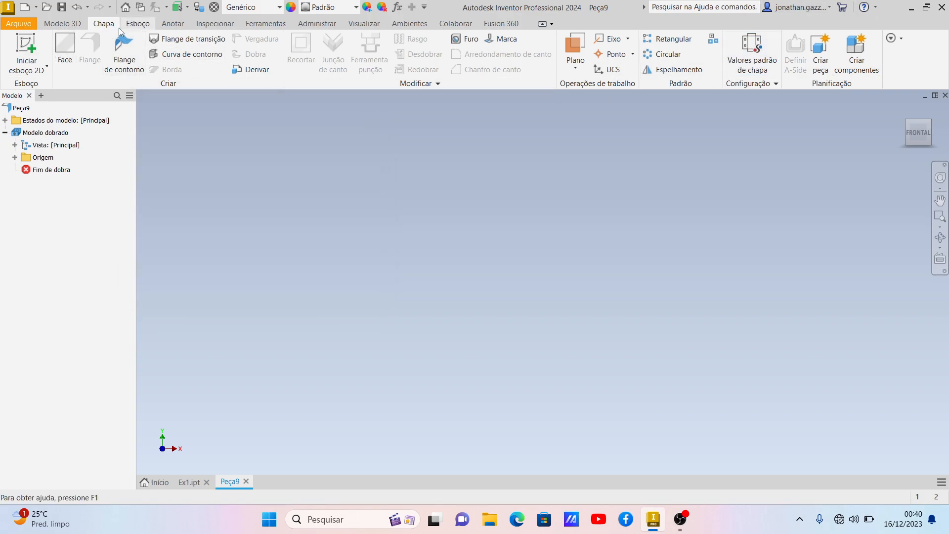
- On the front plane, sketch an open three-line inverted-U profile about 0,462 in tall, starting at the origin and extending toward negative X
{"action": "left_click", "coordinate": [50, 45]}
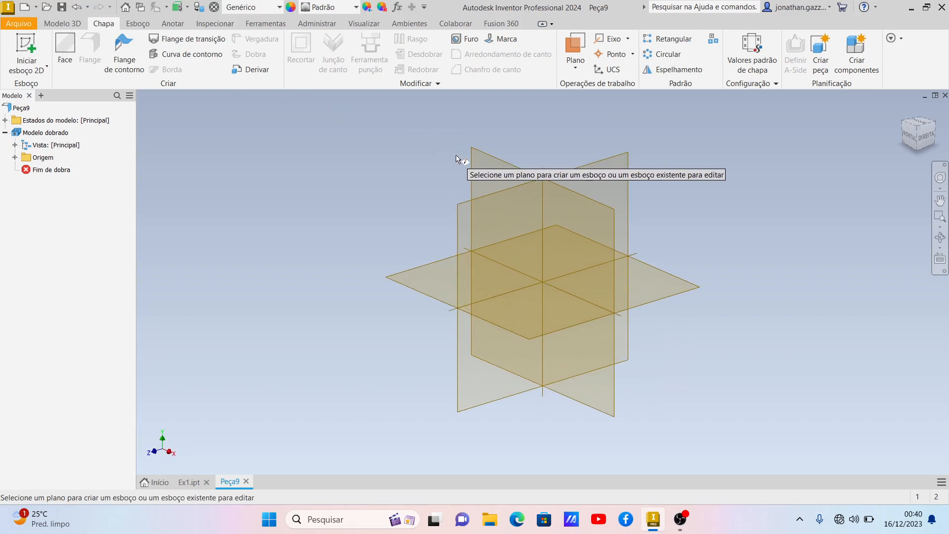
{"action": "left_click", "coordinate": [475, 163]}
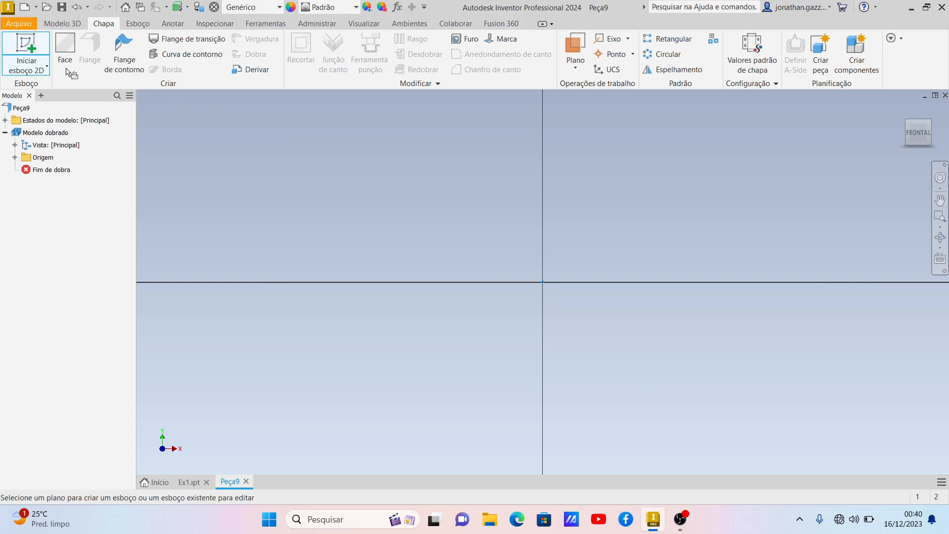
{"action": "key", "text": "l"}
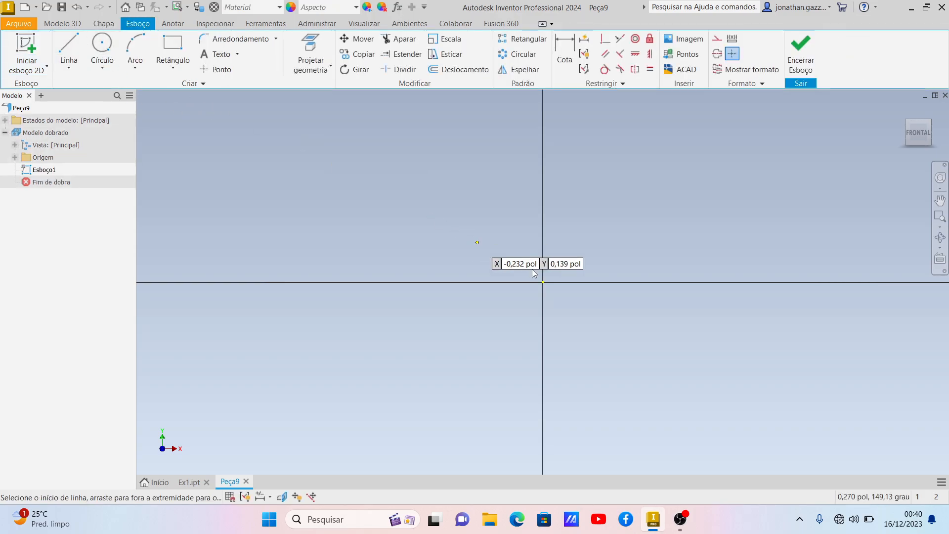
{"action": "left_click", "coordinate": [542, 281]}
{"action": "left_click", "coordinate": [542, 151]}
{"action": "left_click", "coordinate": [227, 151]}
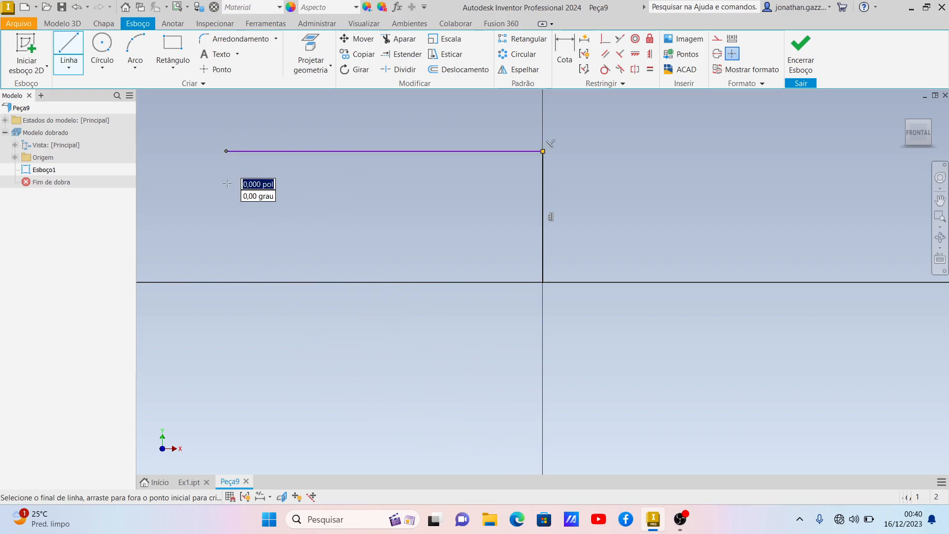
{"action": "left_click", "coordinate": [226, 282]}
{"action": "key", "text": "Escape"}
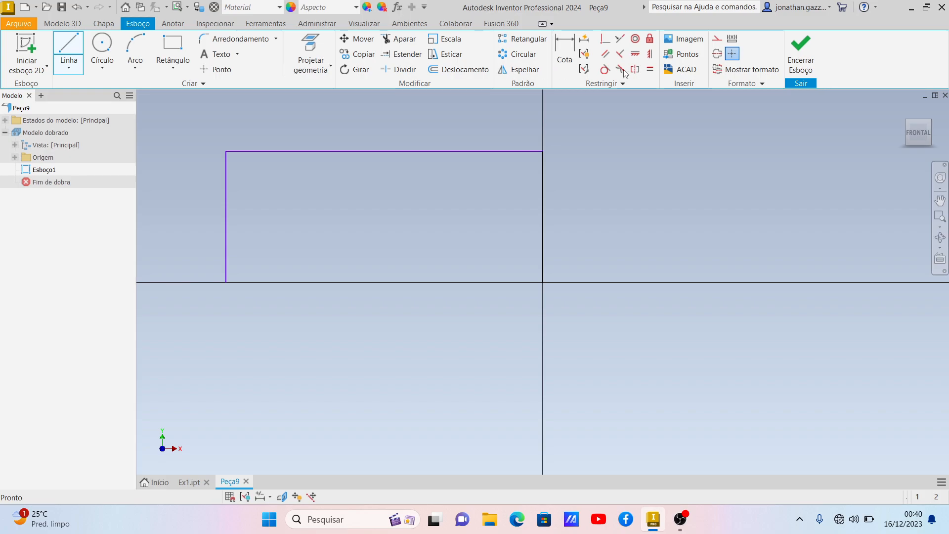
- Dimension both vertical legs of the profile to 3 in
{"action": "left_click", "coordinate": [565, 49]}
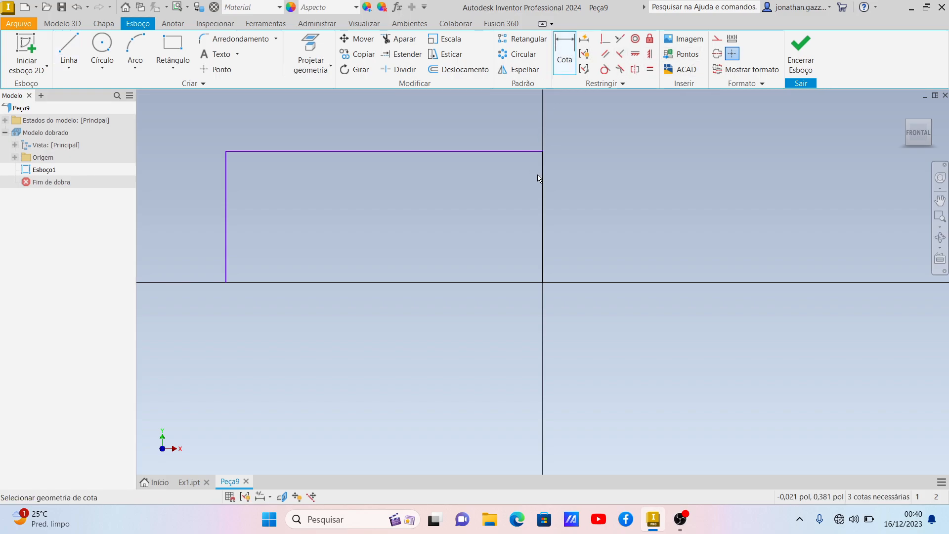
{"action": "left_click", "coordinate": [542, 176]}
{"action": "left_click", "coordinate": [564, 175]}
{"action": "type", "text": "3"}
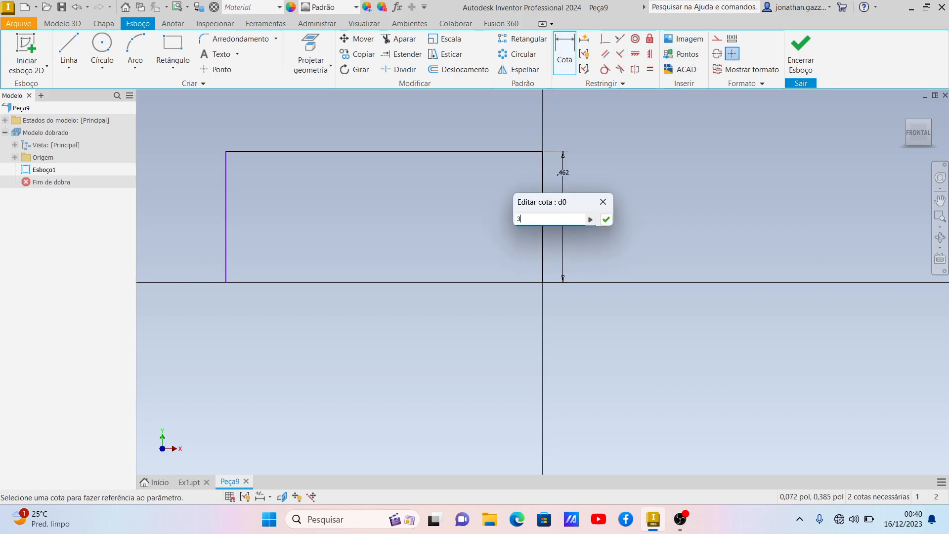
{"action": "key", "text": "Return"}
{"action": "scroll", "coordinate": [564, 174], "scroll_direction": "up", "scroll_amount": 5}
{"action": "scroll", "coordinate": [551, 144], "scroll_direction": "down", "scroll_amount": 5}
{"action": "left_click", "coordinate": [554, 141]}
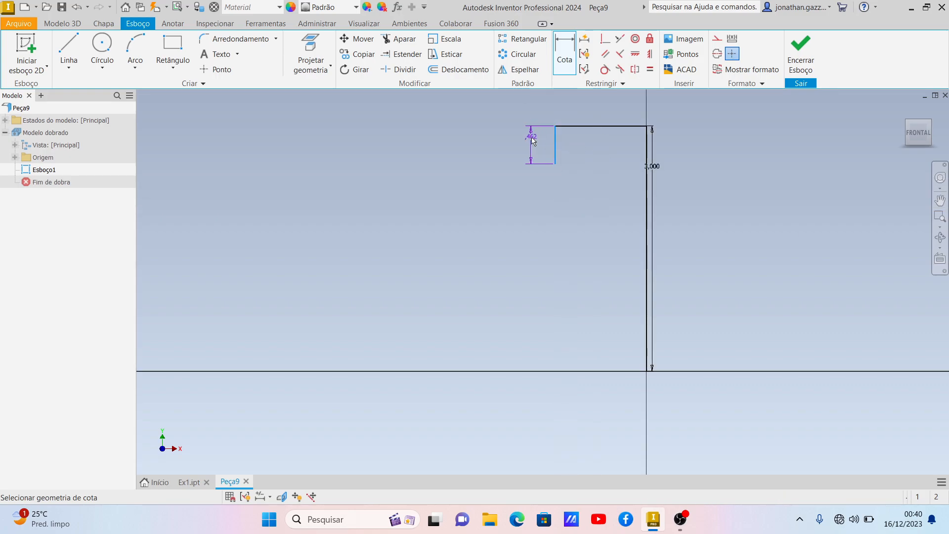
{"action": "left_click", "coordinate": [530, 141]}
{"action": "key", "text": "Return"}
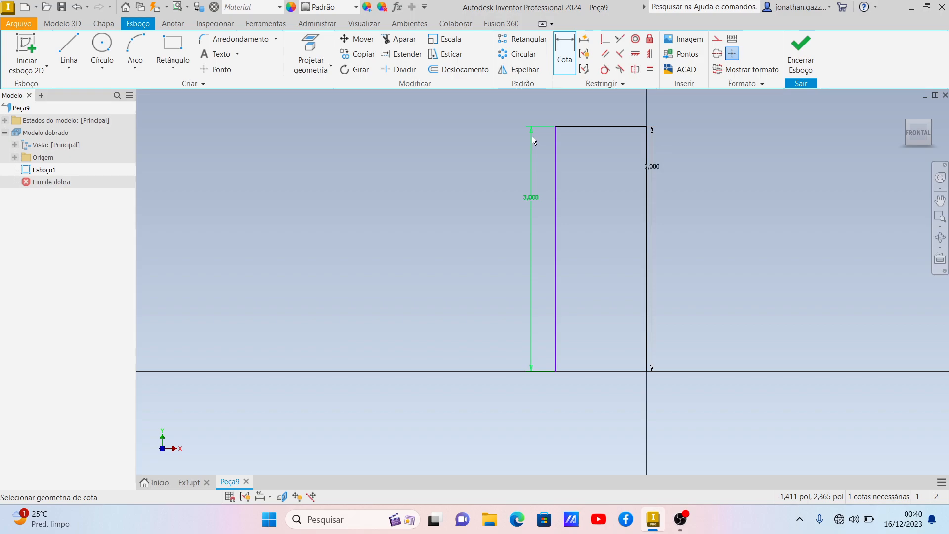
- Dimension the profile's horizontal line to 16,5 in and finish the sketch
{"action": "left_click", "coordinate": [589, 127]}
{"action": "left_click", "coordinate": [592, 115]}
{"action": "type", "text": "16,5"}
{"action": "key", "text": "Return"}
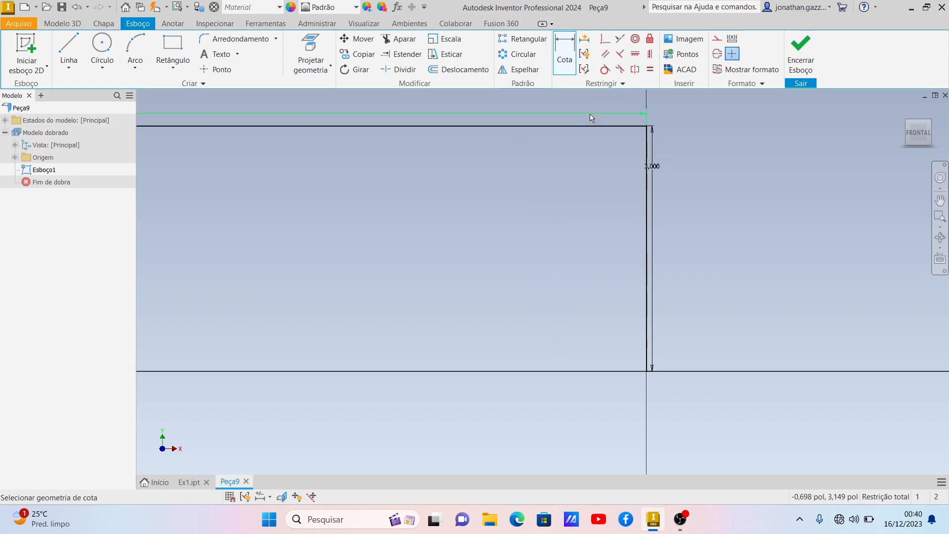
{"action": "left_click", "coordinate": [923, 129]}
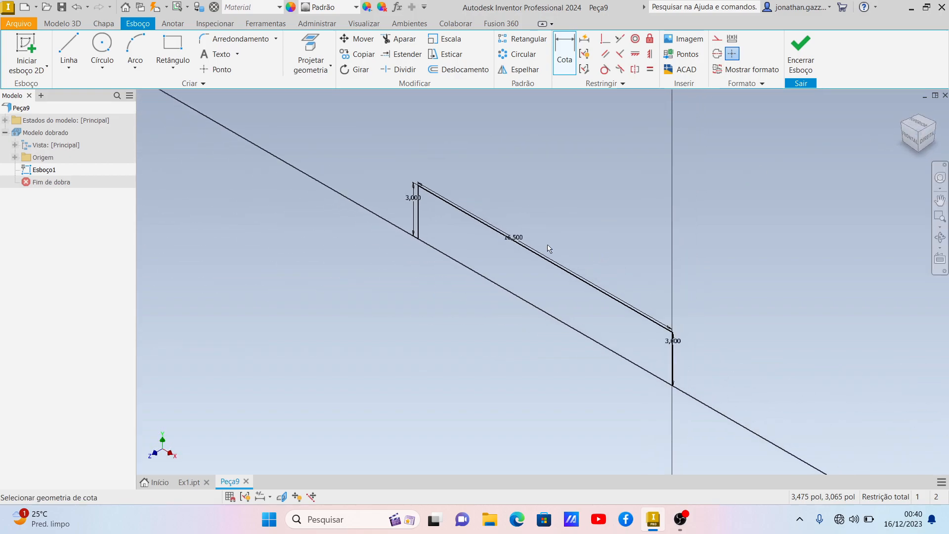
{"action": "left_click", "coordinate": [106, 25]}
{"action": "left_click", "coordinate": [912, 68]}
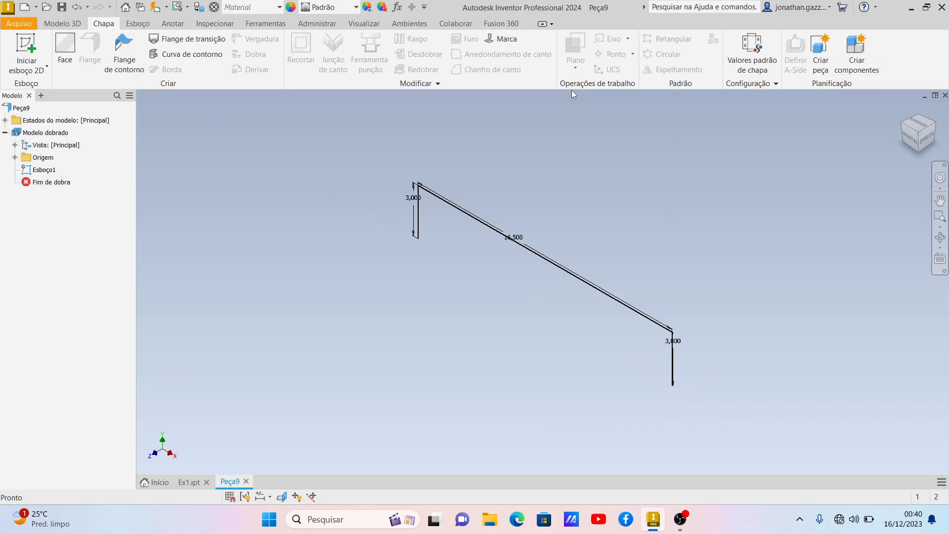
- Start a contour flange from the sketched profile with a width distance of 9,5 in
{"action": "left_click", "coordinate": [121, 61]}
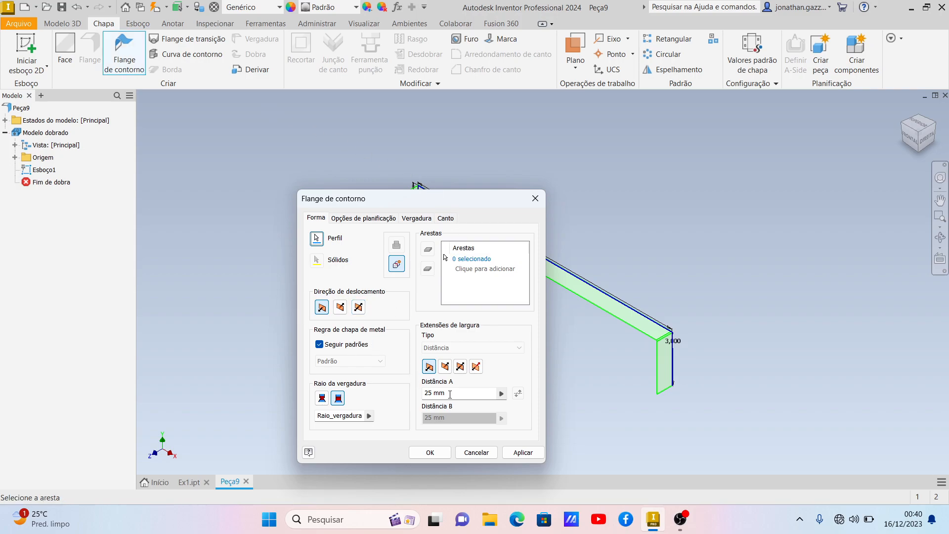
{"action": "left_click_drag", "start_coordinate": [447, 205], "coordinate": [332, 203]}
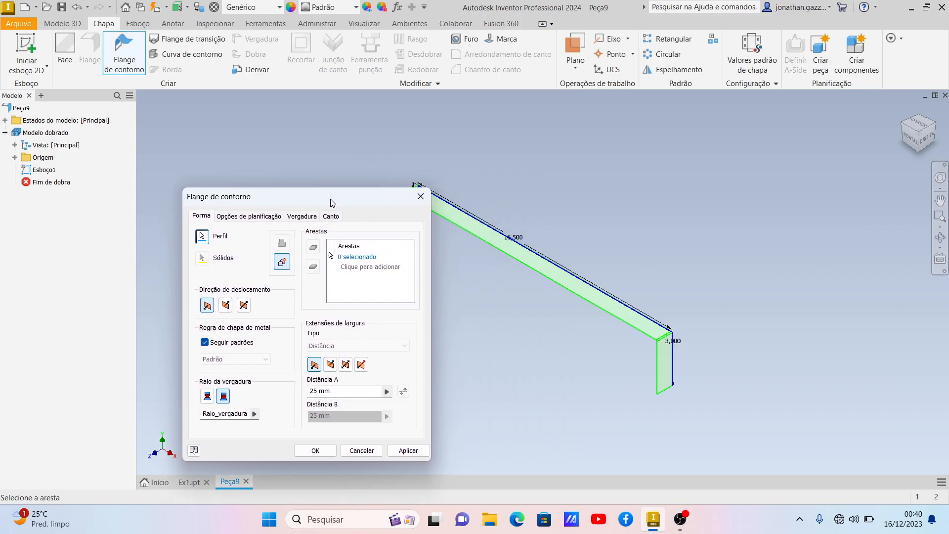
{"action": "left_click", "coordinate": [309, 392]}
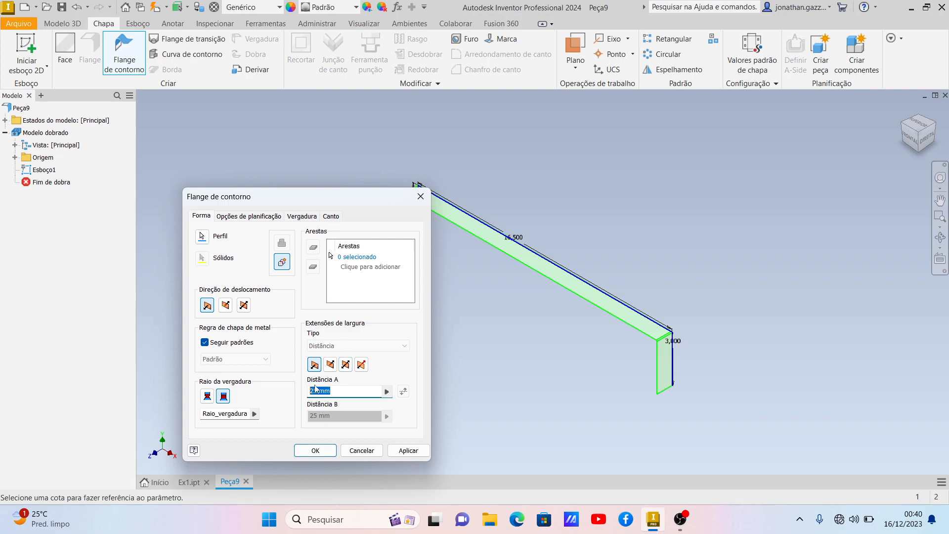
{"action": "type", "text": "9,5in"}
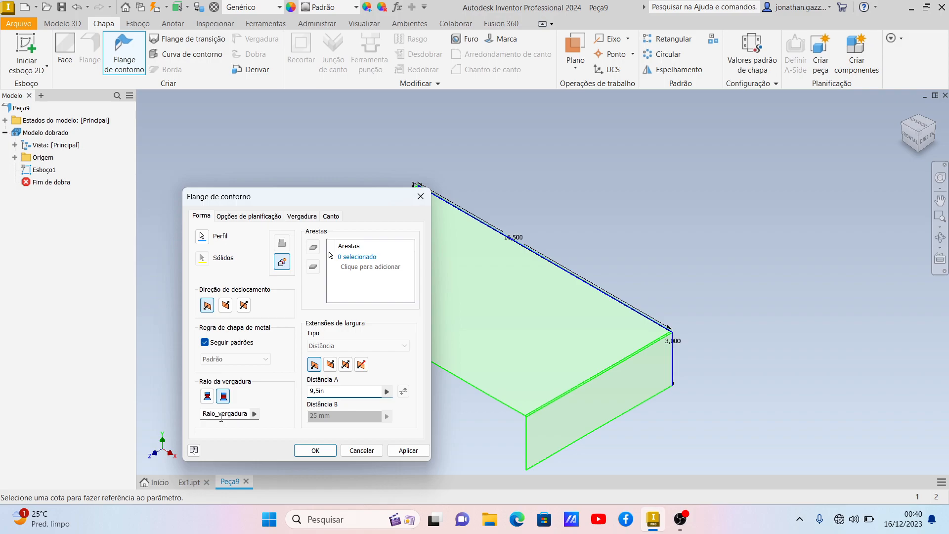
- Set the contour flange's bend radius to 0,1 in, create the flange and close the command
{"action": "left_click", "coordinate": [221, 414]}
{"action": "scroll", "coordinate": [570, 422], "scroll_direction": "up", "scroll_amount": 5}
{"action": "scroll", "coordinate": [570, 421], "scroll_direction": "up", "scroll_amount": 3}
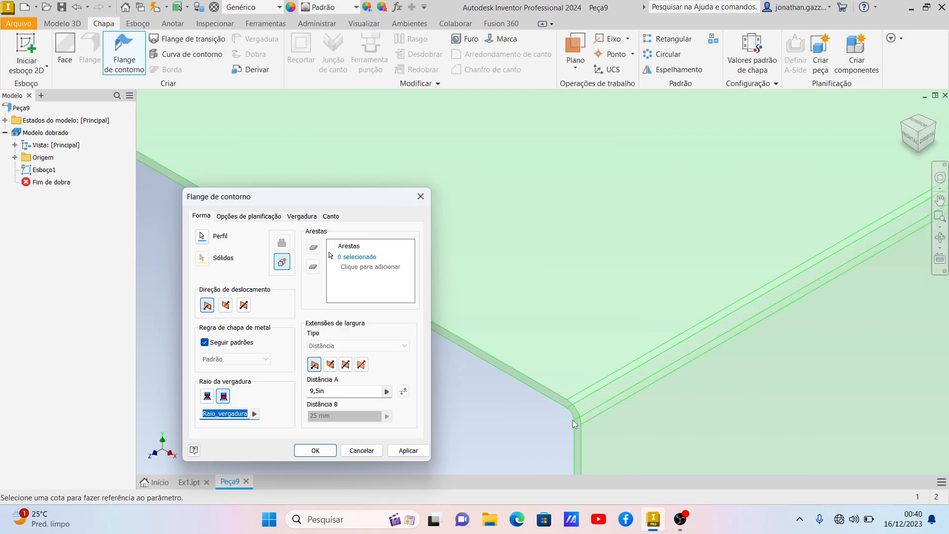
{"action": "type", "text": "0,1"}
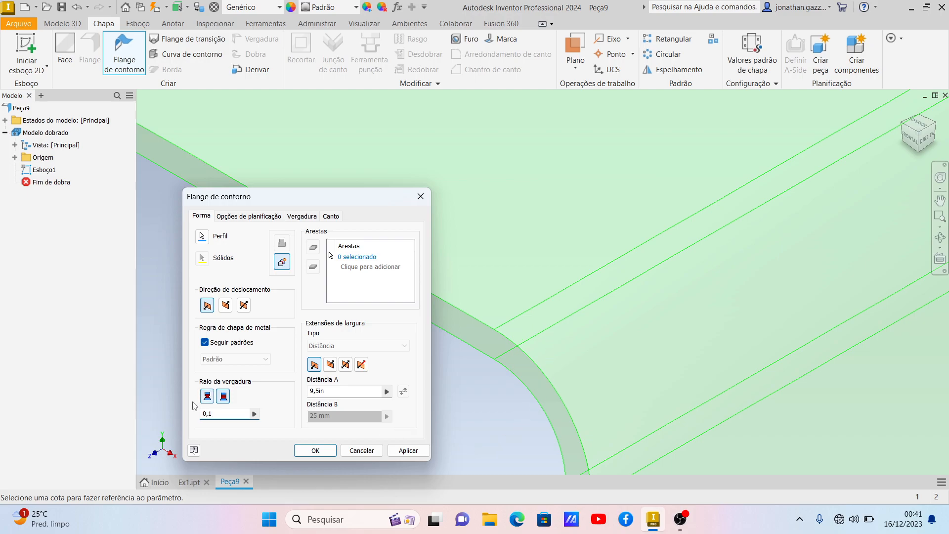
{"action": "key", "text": "BackSpace"}
{"action": "type", "text": "5"}
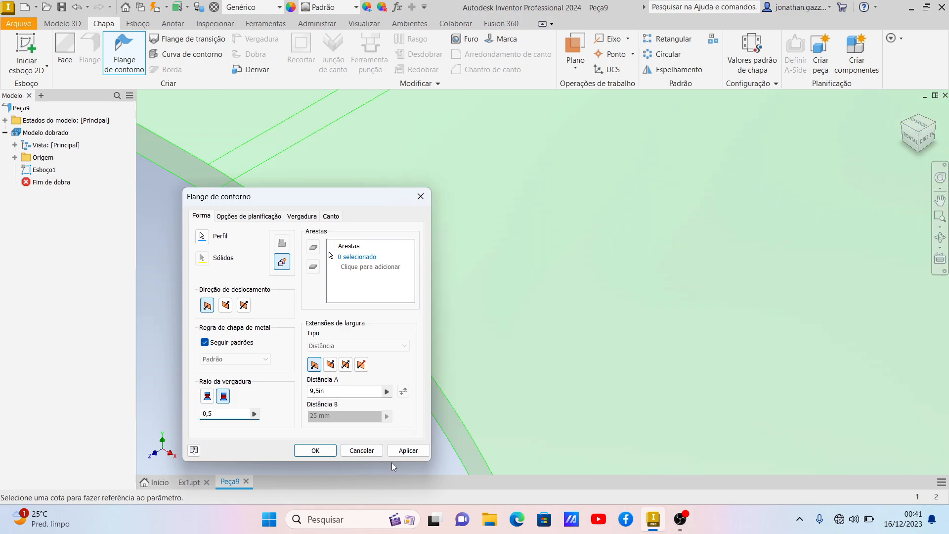
{"action": "scroll", "coordinate": [553, 378], "scroll_direction": "down", "scroll_amount": 4}
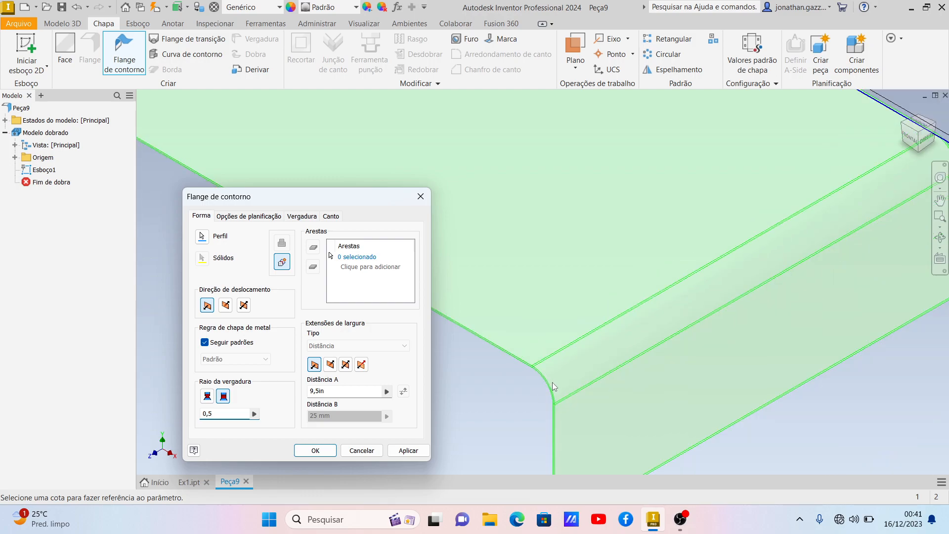
{"action": "key", "text": "BackSpace"}
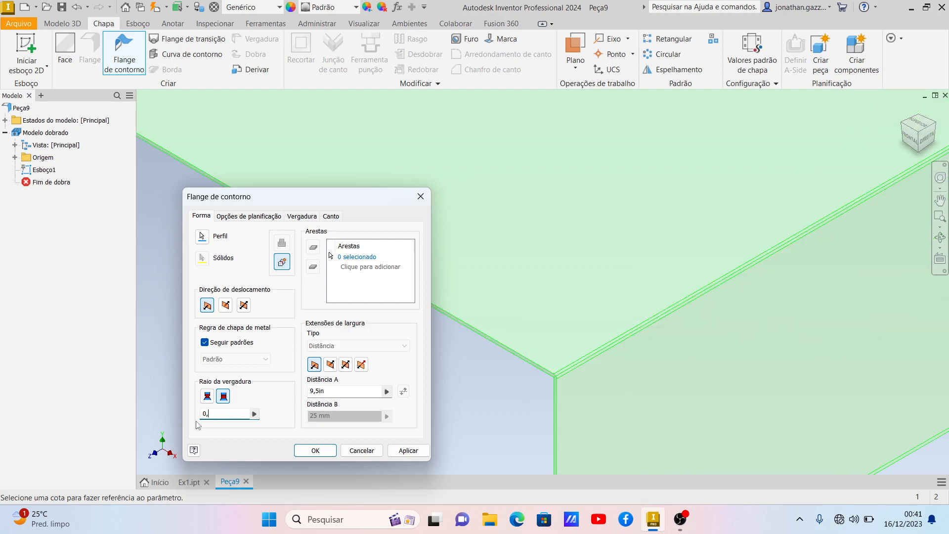
{"action": "type", "text": "1"}
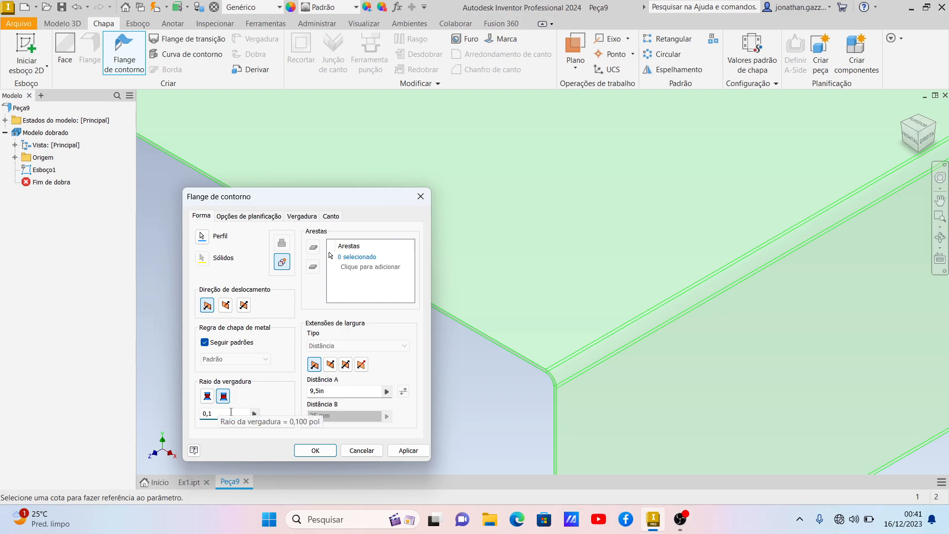
{"action": "left_click", "coordinate": [408, 450]}
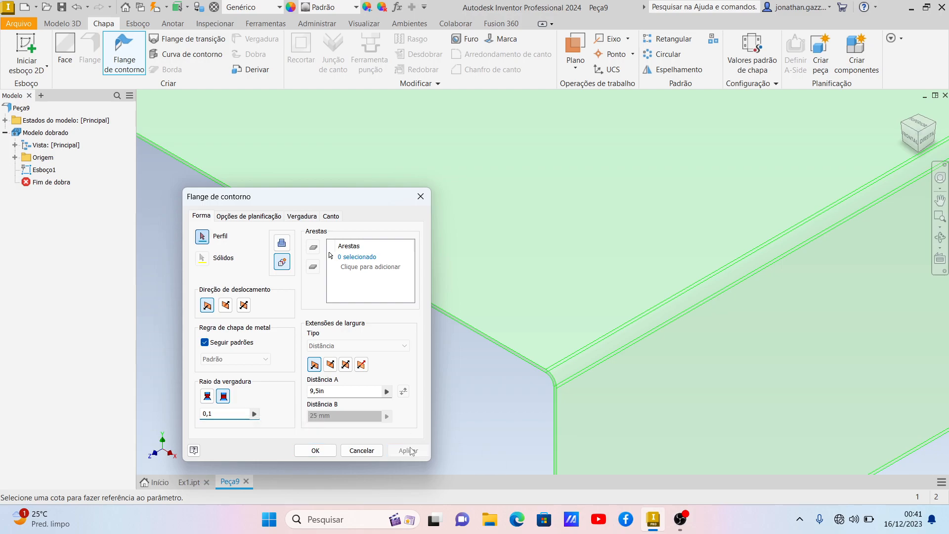
{"action": "scroll", "coordinate": [610, 348], "scroll_direction": "down", "scroll_amount": 6}
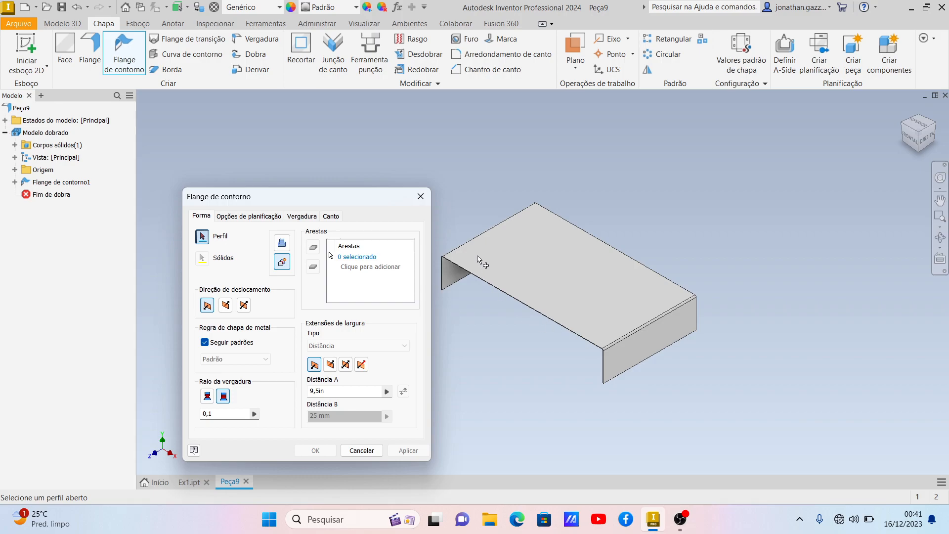
{"action": "left_click", "coordinate": [428, 201]}
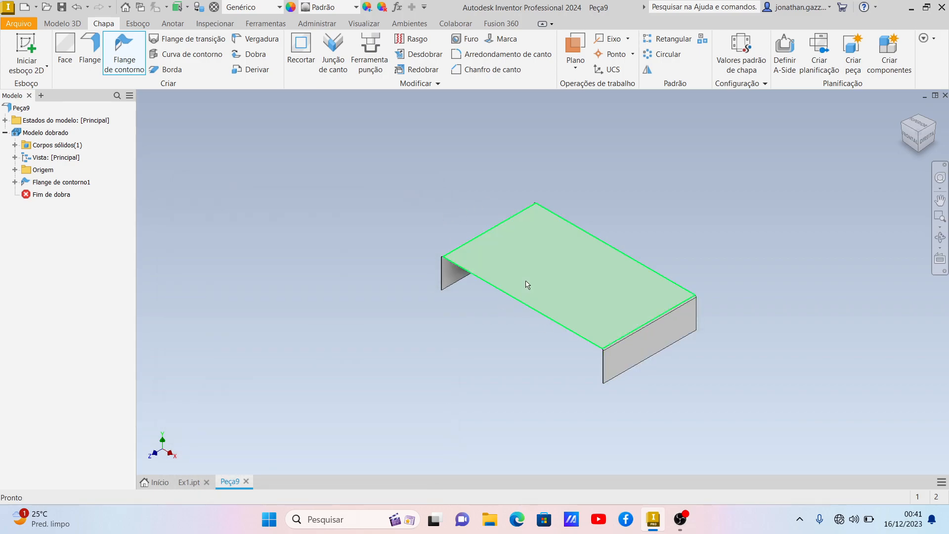
- Check the small tab on the Ex1 part, return to Peça9, and start a flange on the negative-X side wall's inner front vertical edge
{"action": "left_click", "coordinate": [186, 484]}
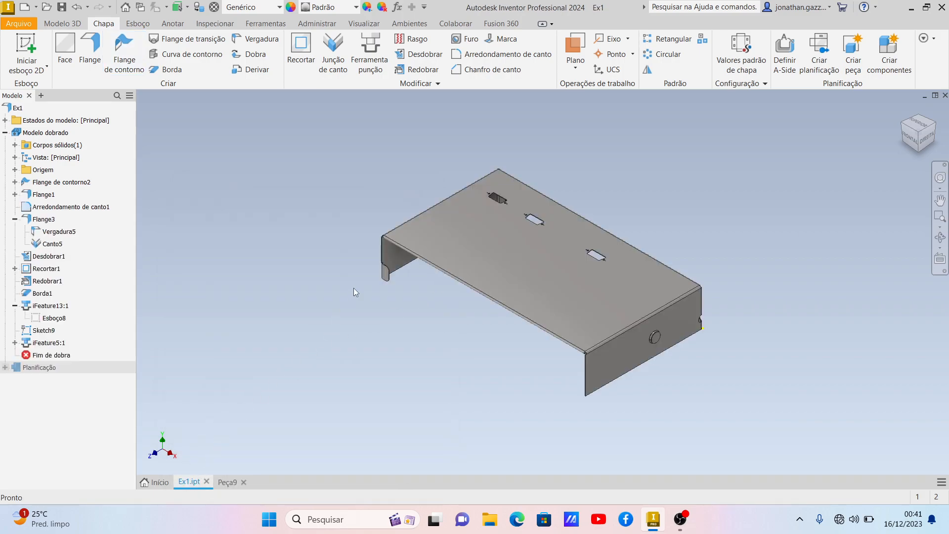
{"action": "scroll", "coordinate": [391, 269], "scroll_direction": "up", "scroll_amount": 10}
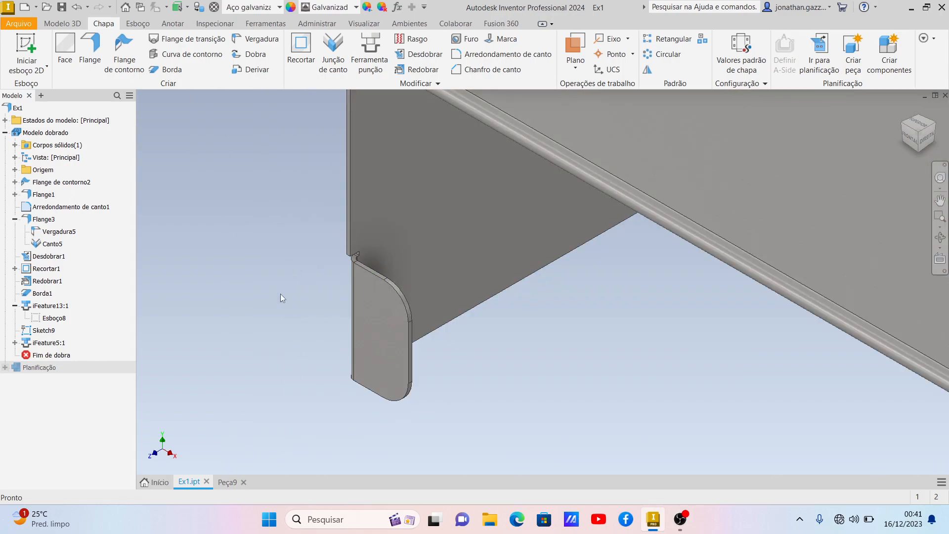
{"action": "left_click", "coordinate": [227, 482]}
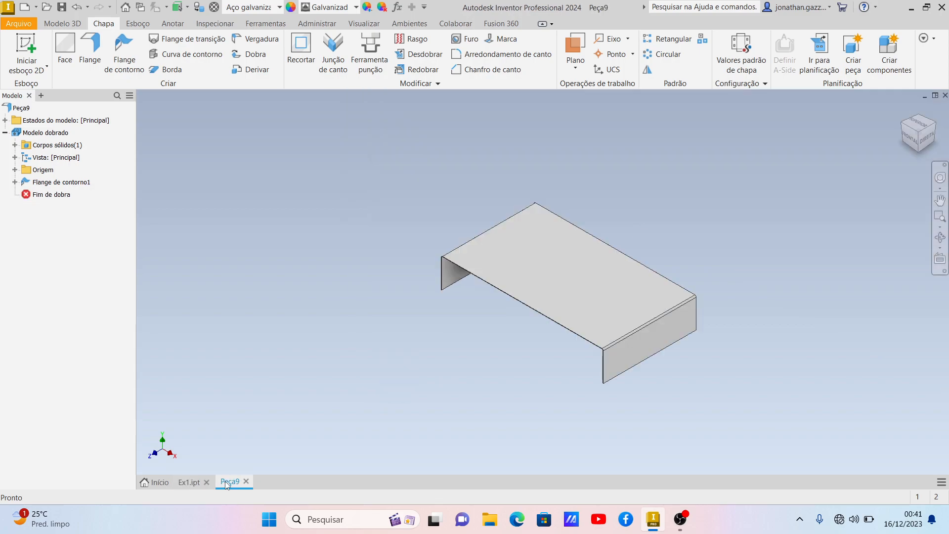
{"action": "scroll", "coordinate": [443, 289], "scroll_direction": "down", "scroll_amount": 3}
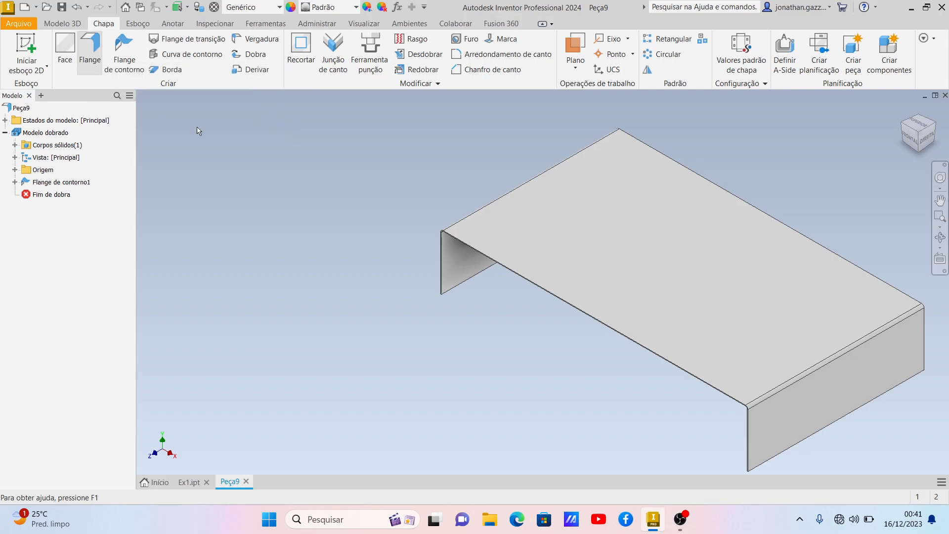
{"action": "scroll", "coordinate": [435, 291], "scroll_direction": "down", "scroll_amount": 5}
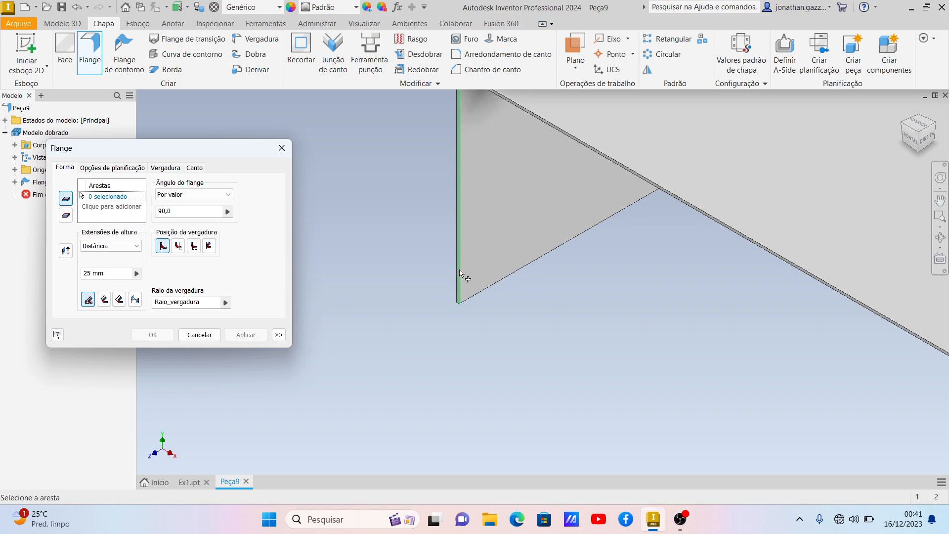
{"action": "left_click", "coordinate": [460, 273]}
{"action": "scroll", "coordinate": [515, 252], "scroll_direction": "down", "scroll_amount": 2}
{"action": "scroll", "coordinate": [512, 240], "scroll_direction": "up", "scroll_amount": 3}
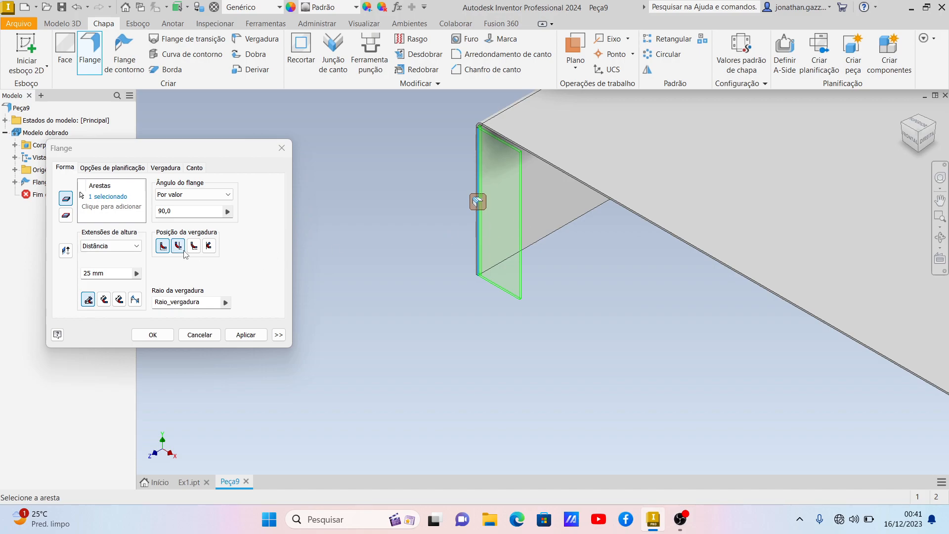
{"action": "scroll", "coordinate": [491, 281], "scroll_direction": "up", "scroll_amount": 5}
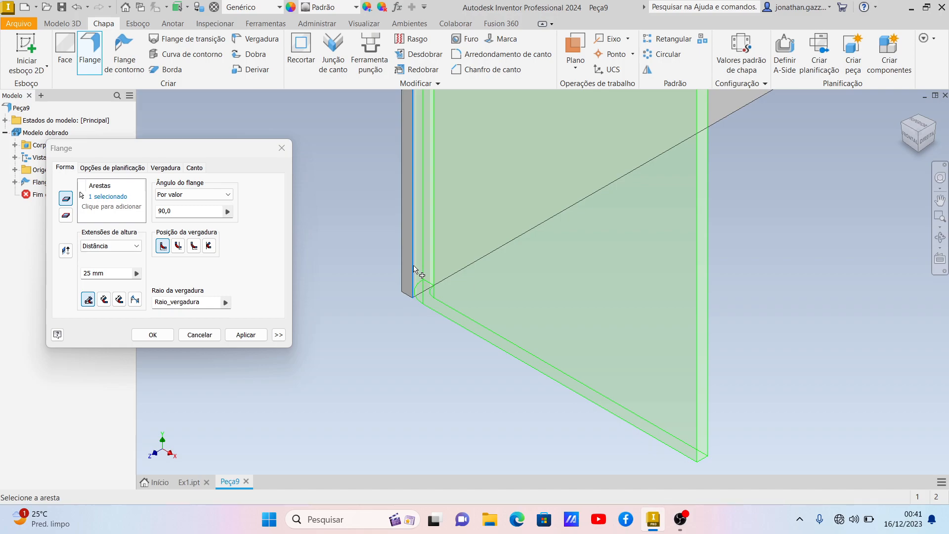
- Preview the other three bend positions for the flange and return to the first option
{"action": "left_click", "coordinate": [181, 245]}
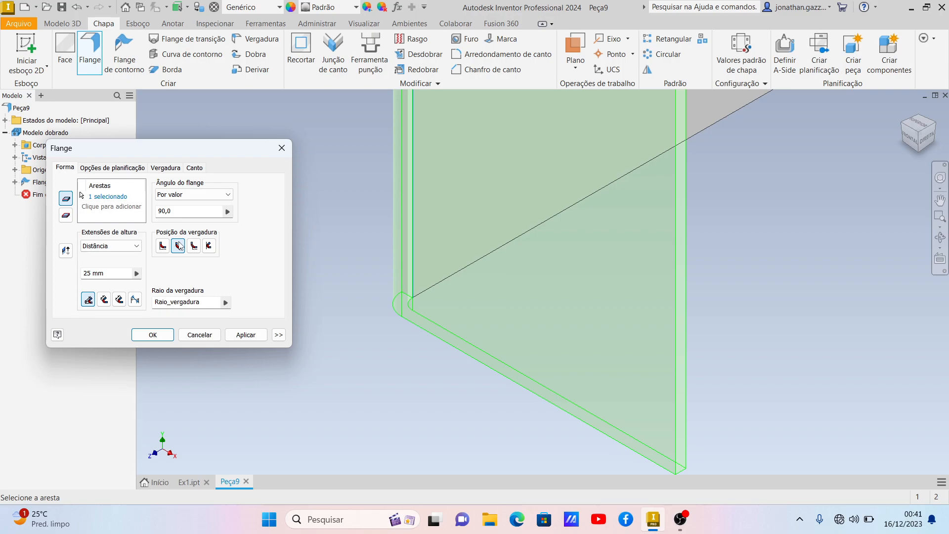
{"action": "left_click", "coordinate": [194, 246]}
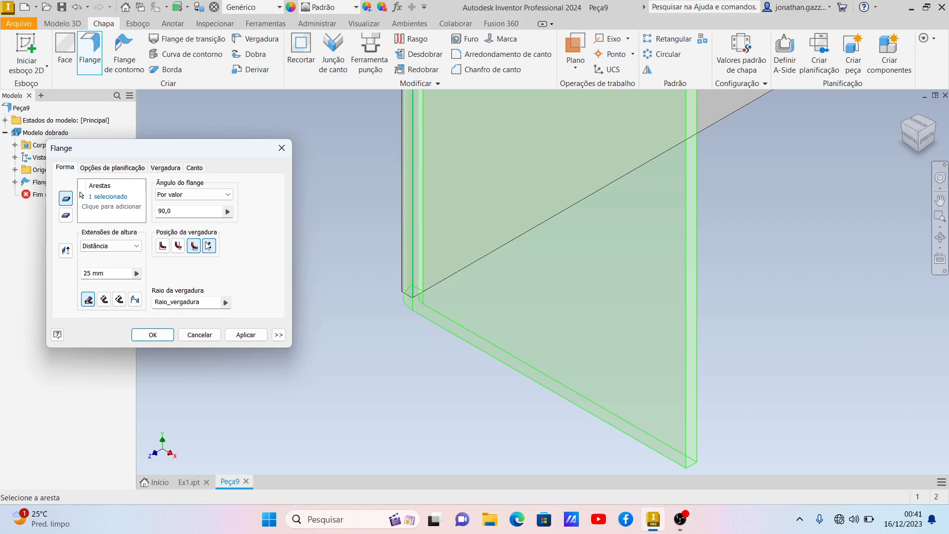
{"action": "left_click", "coordinate": [209, 245]}
{"action": "left_click", "coordinate": [169, 247]}
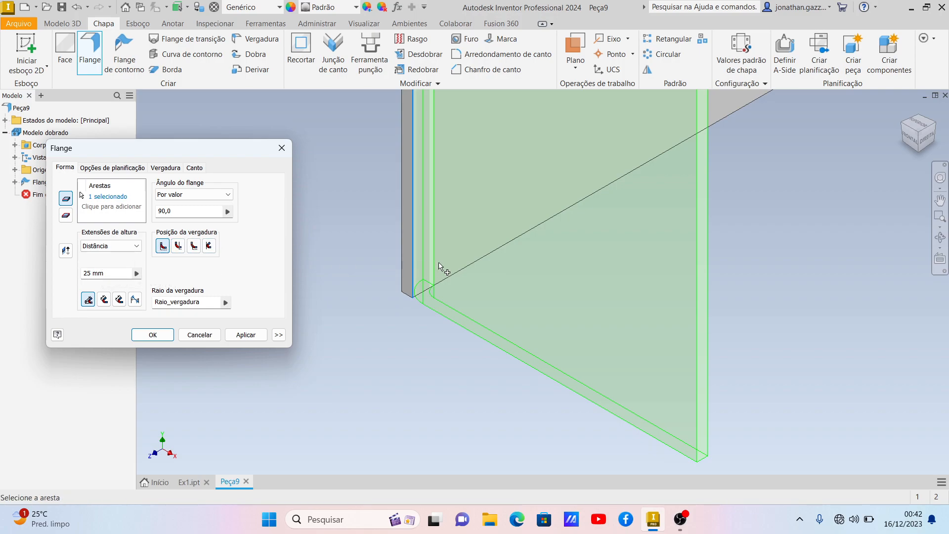
- Set the flange's height distance to 0,625 in
{"action": "scroll", "coordinate": [440, 263], "scroll_direction": "down", "scroll_amount": 5}
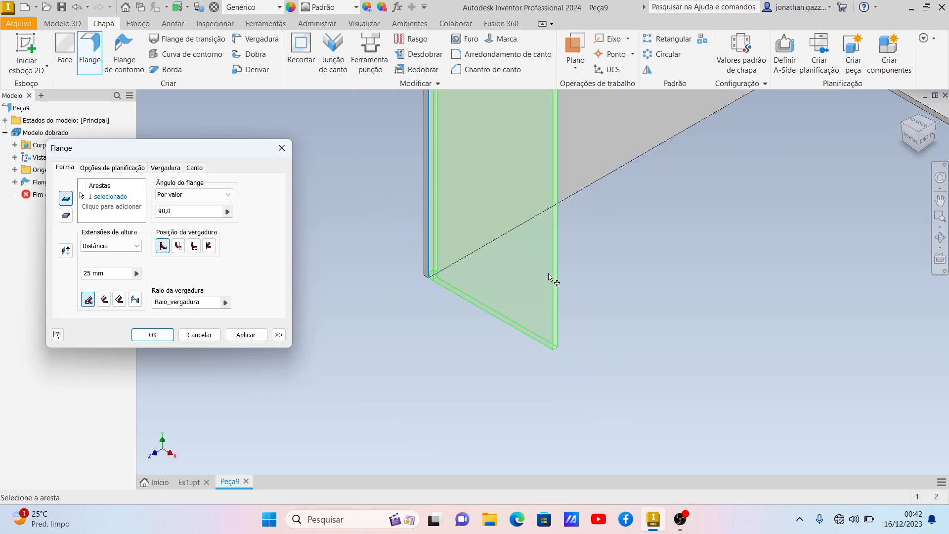
{"action": "left_click", "coordinate": [105, 275]}
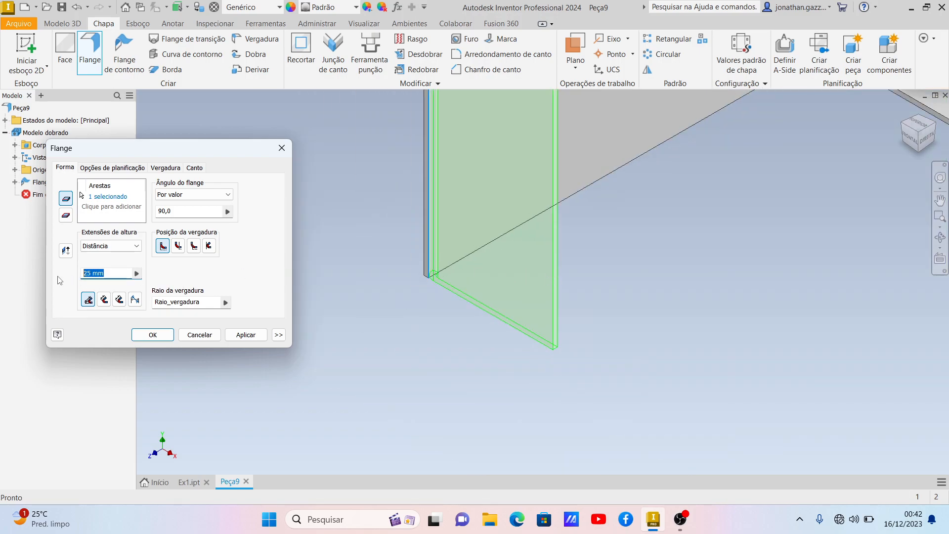
{"action": "type", "text": "0,625in"}
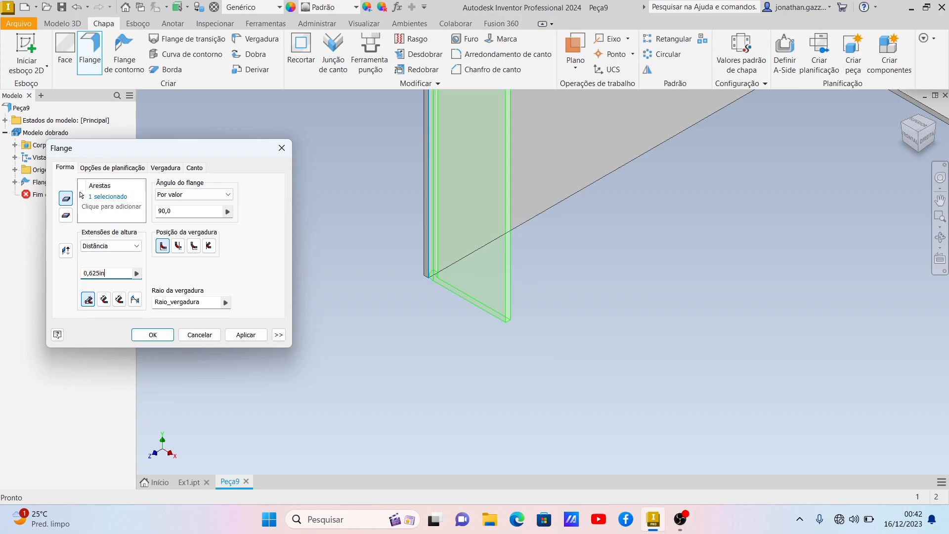
- Limit the flange's width by offset, with offset 1 at 0 in and offset 2 at 2 in, and create the flange
{"action": "left_click", "coordinate": [278, 336]}
{"action": "left_click", "coordinate": [183, 380]}
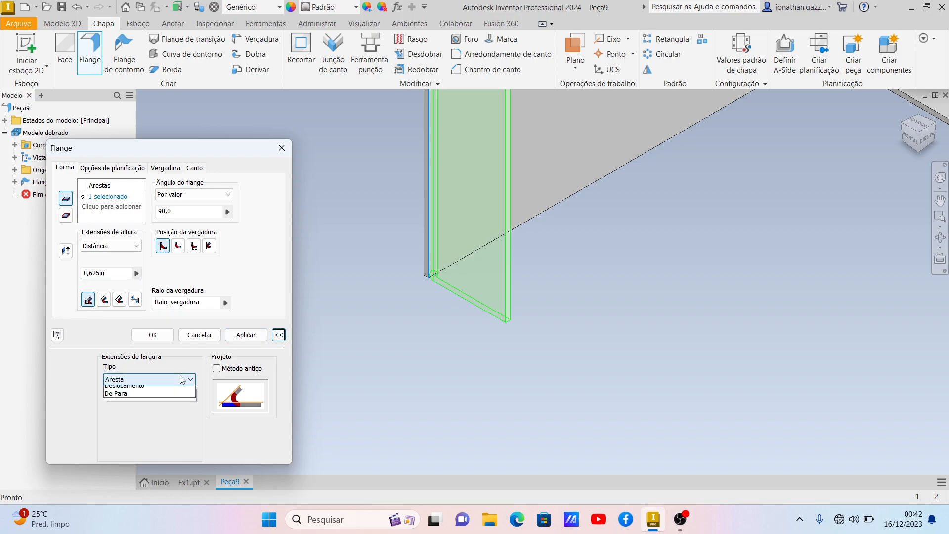
{"action": "scroll", "coordinate": [465, 199], "scroll_direction": "down", "scroll_amount": 5}
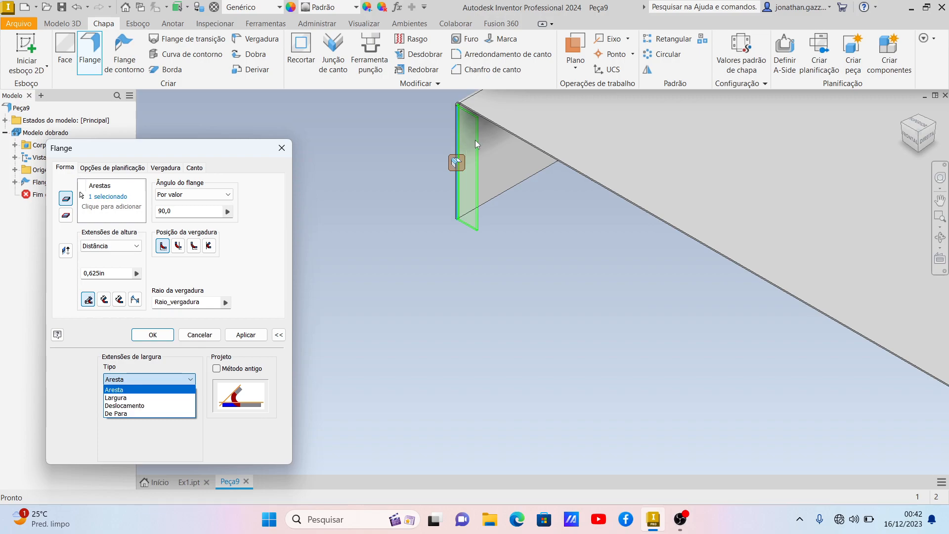
{"action": "left_click", "coordinate": [146, 409]}
{"action": "double_click", "coordinate": [139, 406]}
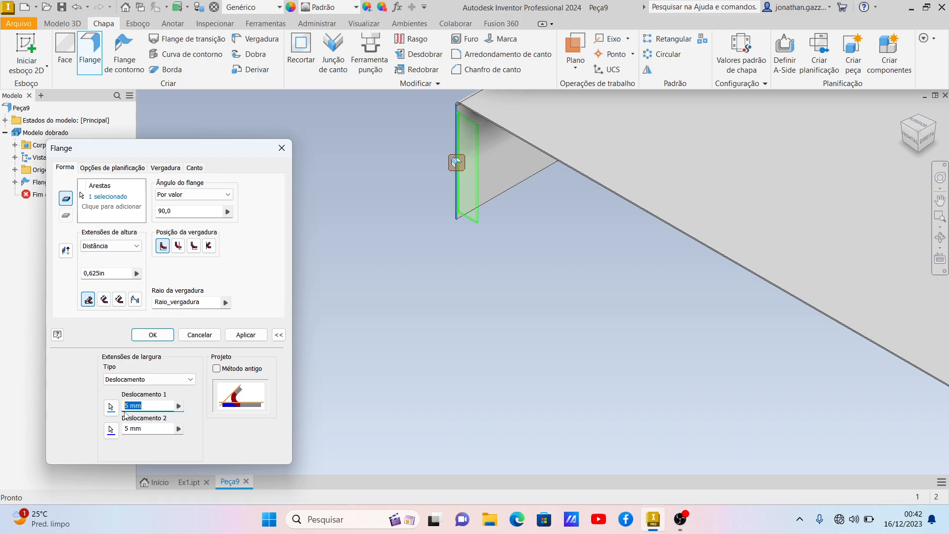
{"action": "type", "text": "2in"}
{"action": "type", "text": "0"}
{"action": "left_click", "coordinate": [142, 426]}
{"action": "type", "text": "2"}
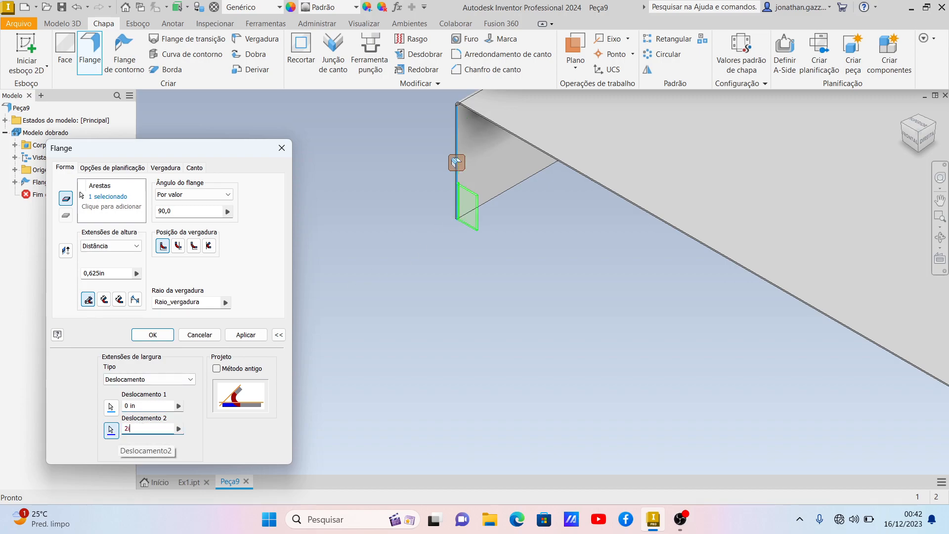
{"action": "type", "text": "in"}
{"action": "scroll", "coordinate": [440, 200], "scroll_direction": "down", "scroll_amount": 5}
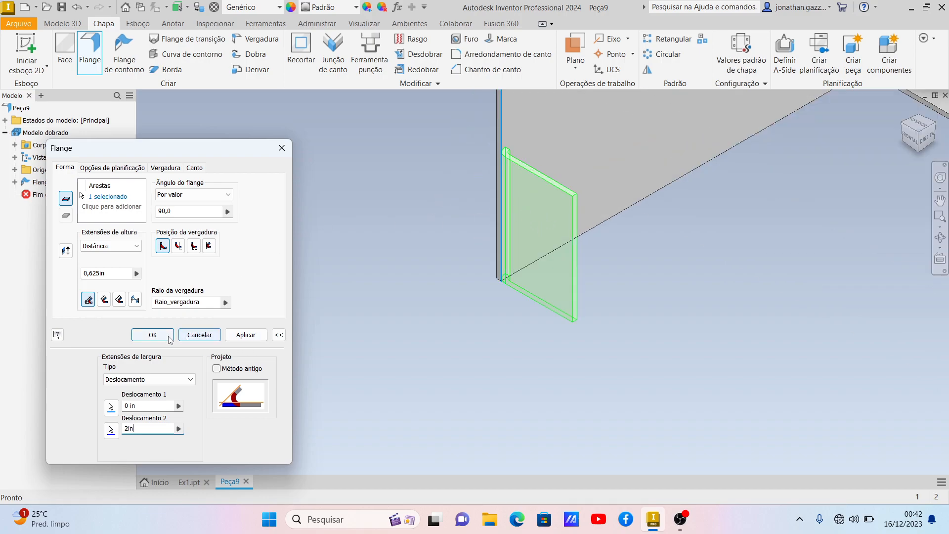
{"action": "left_click", "coordinate": [245, 334]}
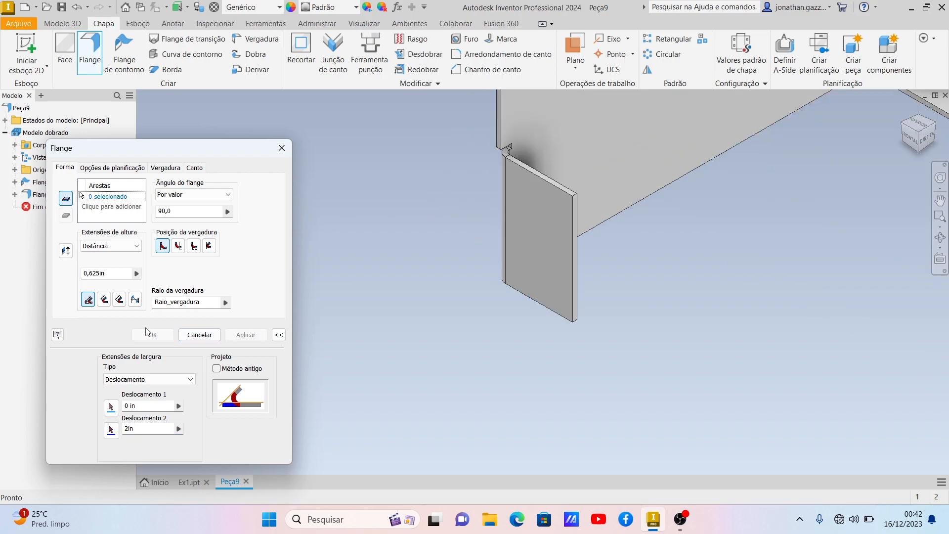
{"action": "left_click", "coordinate": [281, 148]}
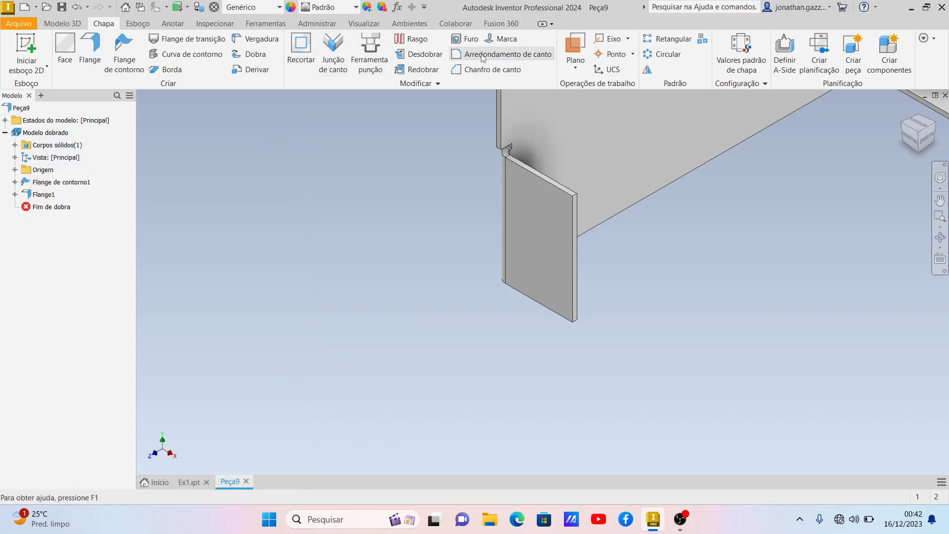
- Check the side tab on the Ex1 part, return to Peça9, and round the tab's upper outer corner with a 0,25 in radius
{"action": "left_click", "coordinate": [189, 481]}
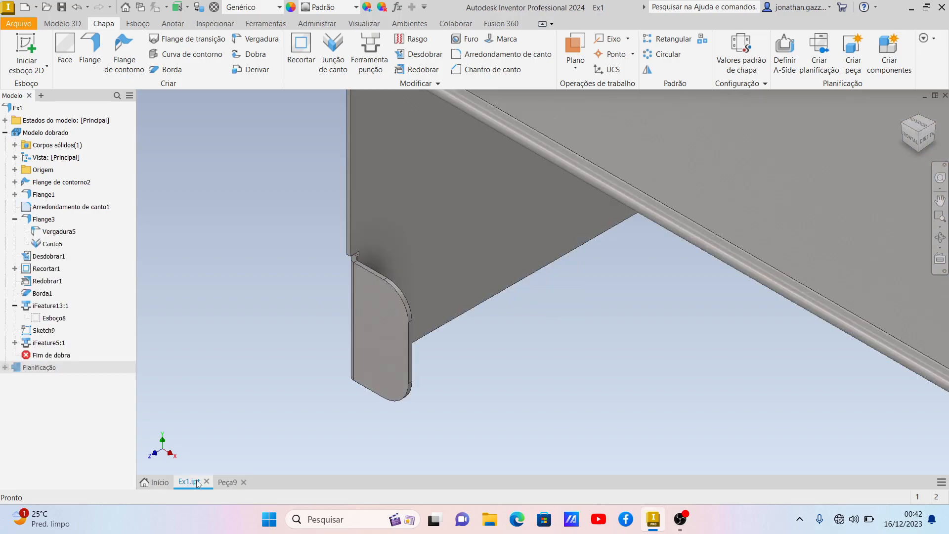
{"action": "left_click", "coordinate": [227, 481]}
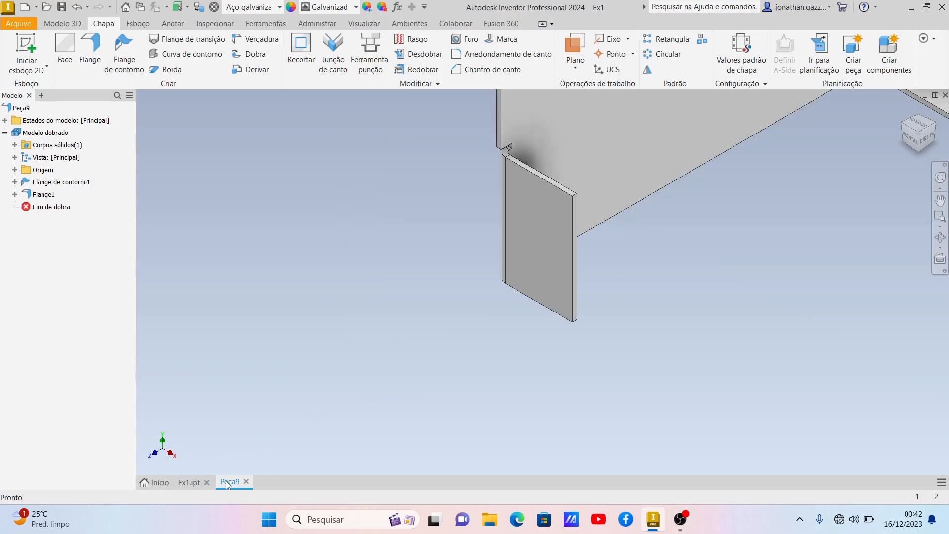
{"action": "left_click", "coordinate": [472, 59]}
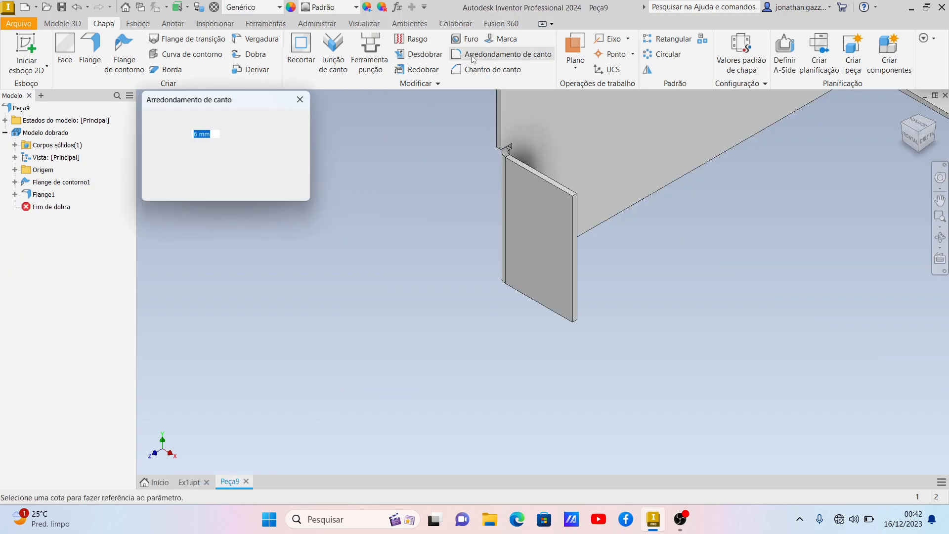
{"action": "left_click", "coordinate": [575, 198]}
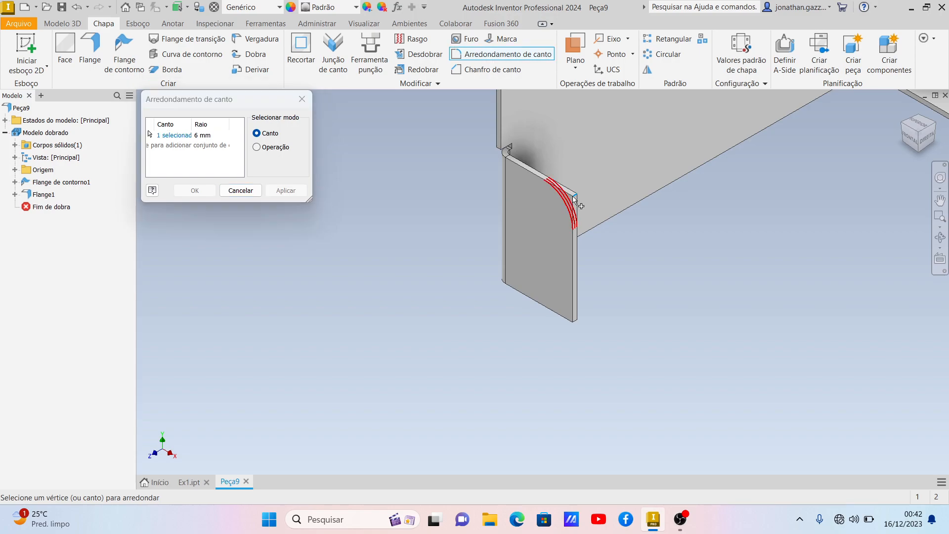
{"action": "left_click", "coordinate": [205, 135]}
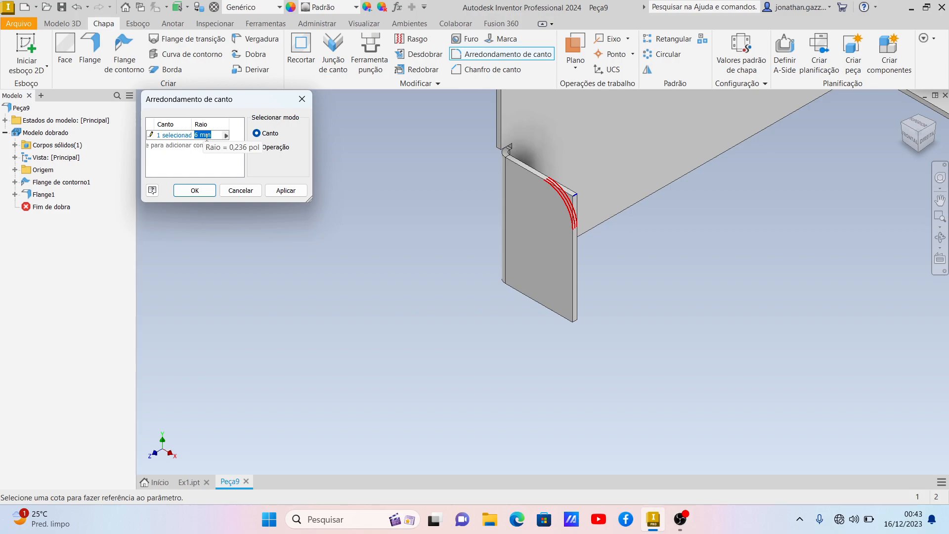
{"action": "type", "text": "0,25in"}
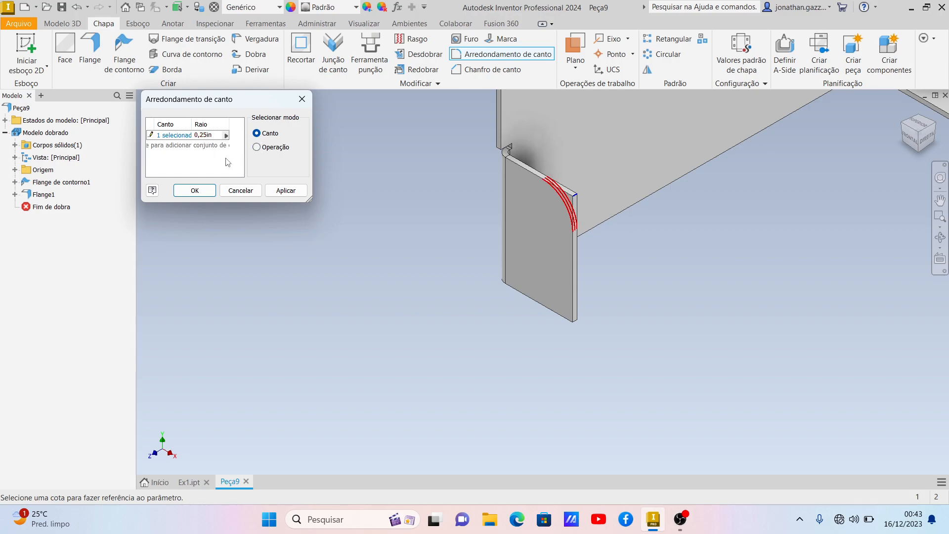
{"action": "left_click", "coordinate": [286, 196]}
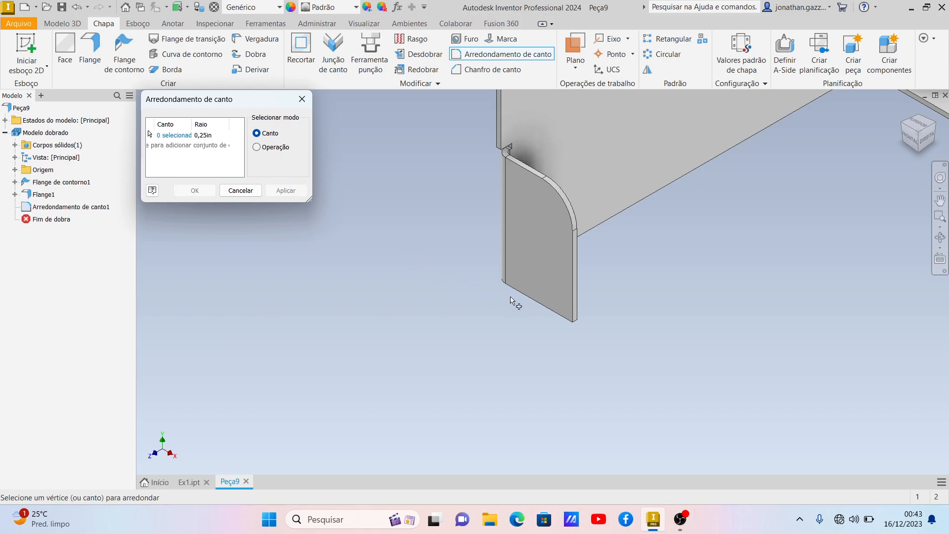
- Round the side tab's lower outer corner with the same 0,25 in radius and finish the corner round command
{"action": "left_click", "coordinate": [574, 322]}
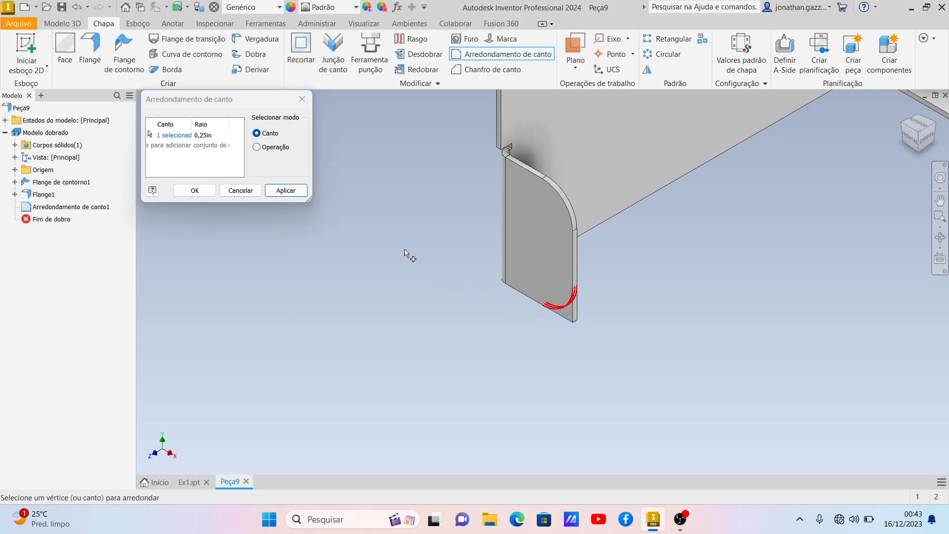
{"action": "left_click", "coordinate": [280, 190]}
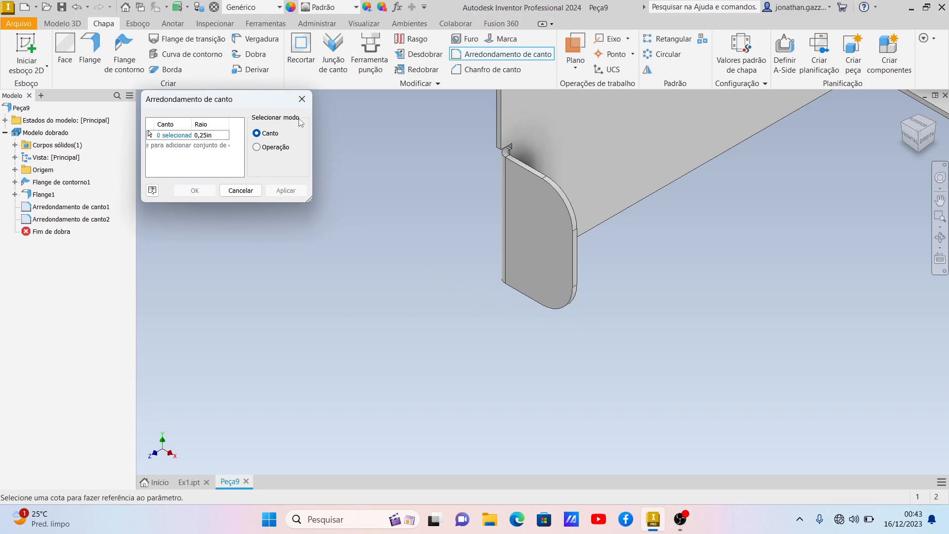
{"action": "left_click", "coordinate": [301, 100]}
{"action": "scroll", "coordinate": [556, 162], "scroll_direction": "up", "scroll_amount": 3}
{"action": "scroll", "coordinate": [556, 162], "scroll_direction": "down", "scroll_amount": 2}
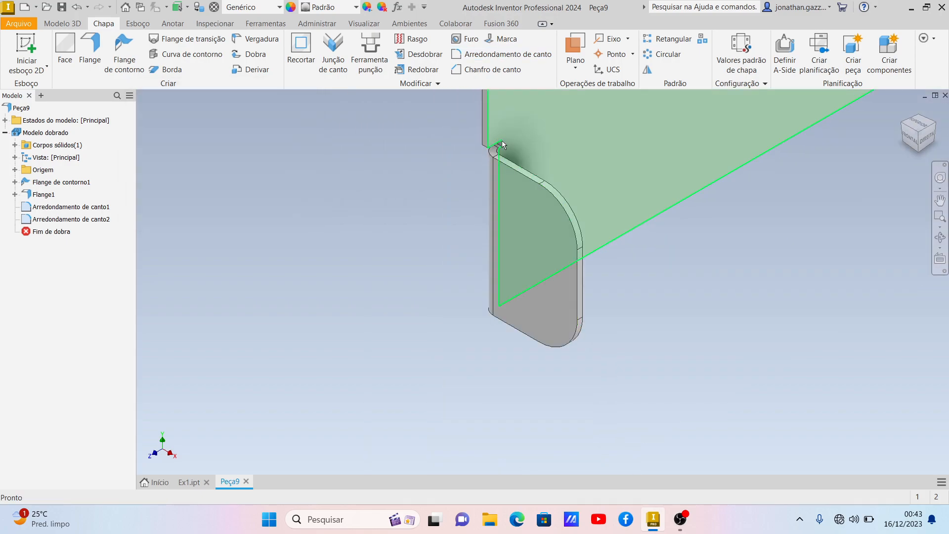
- Examine the flanges and the corner relief along the rear opening of the Ex1 part, and return to the rear side of Peça9
{"action": "left_click", "coordinate": [188, 482]}
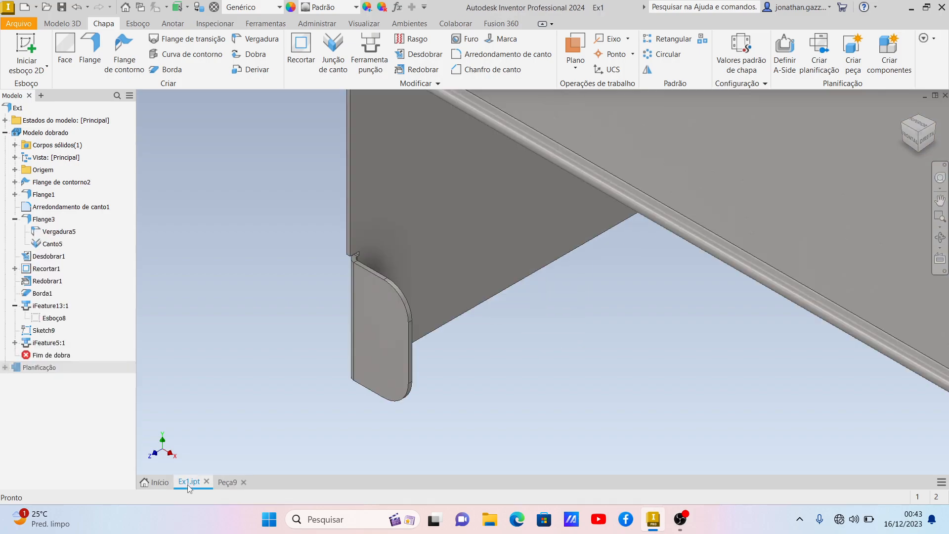
{"action": "scroll", "coordinate": [432, 374], "scroll_direction": "down", "scroll_amount": 3}
{"action": "scroll", "coordinate": [488, 318], "scroll_direction": "down", "scroll_amount": 2}
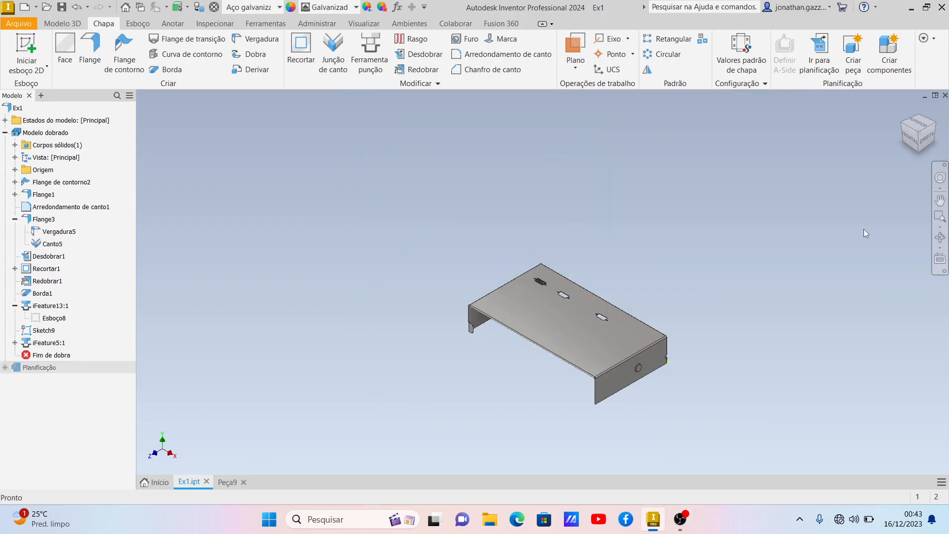
{"action": "left_click", "coordinate": [933, 127]}
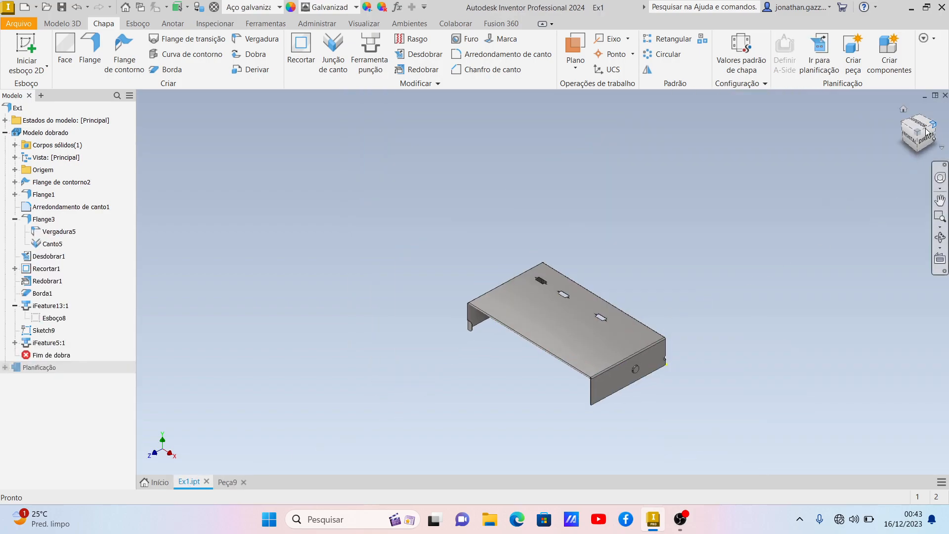
{"action": "scroll", "coordinate": [524, 354], "scroll_direction": "up", "scroll_amount": 4}
{"action": "scroll", "coordinate": [494, 354], "scroll_direction": "up", "scroll_amount": 5}
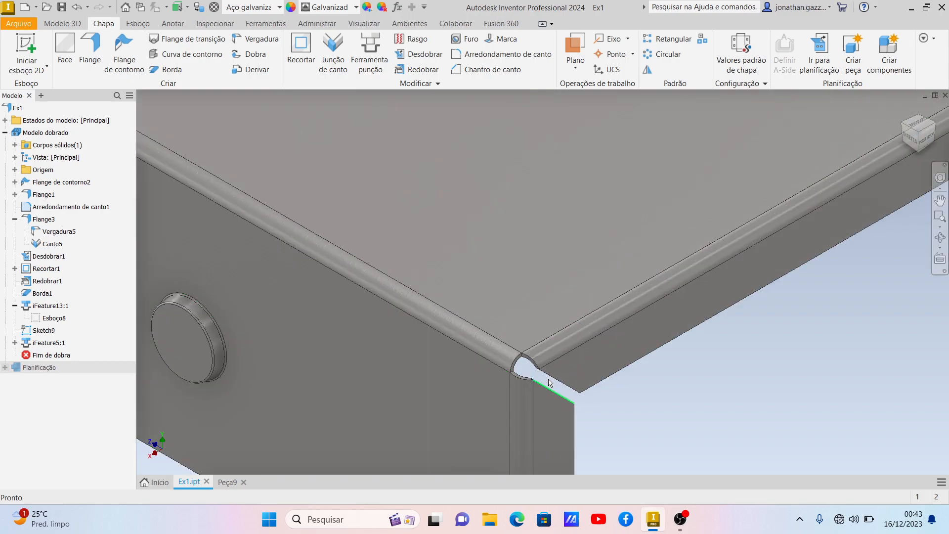
{"action": "scroll", "coordinate": [553, 357], "scroll_direction": "down", "scroll_amount": 4}
{"action": "scroll", "coordinate": [554, 358], "scroll_direction": "down", "scroll_amount": 3}
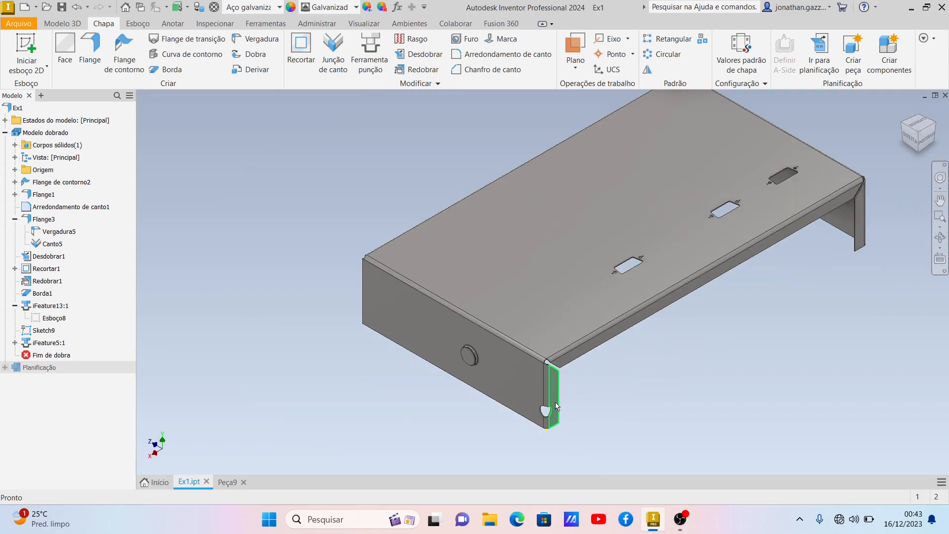
{"action": "left_click", "coordinate": [227, 482]}
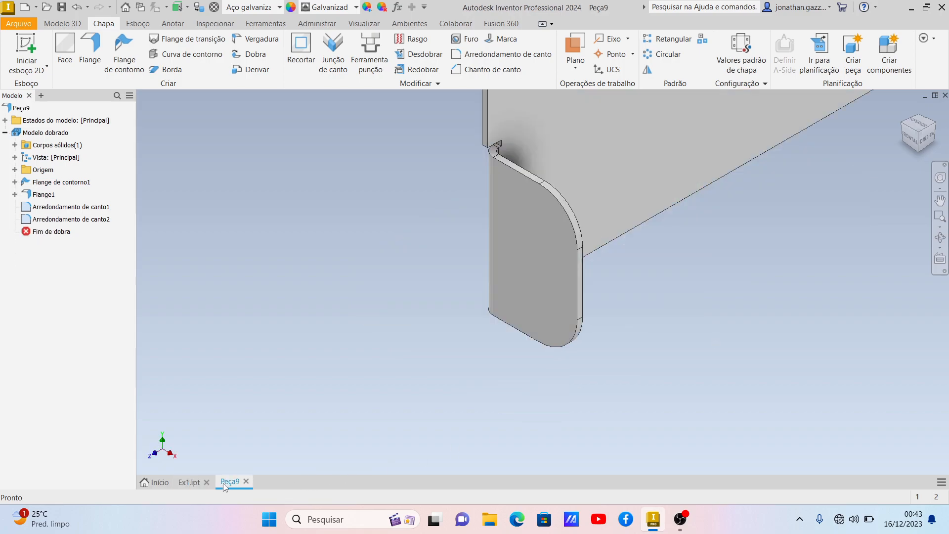
{"action": "left_click", "coordinate": [932, 135]}
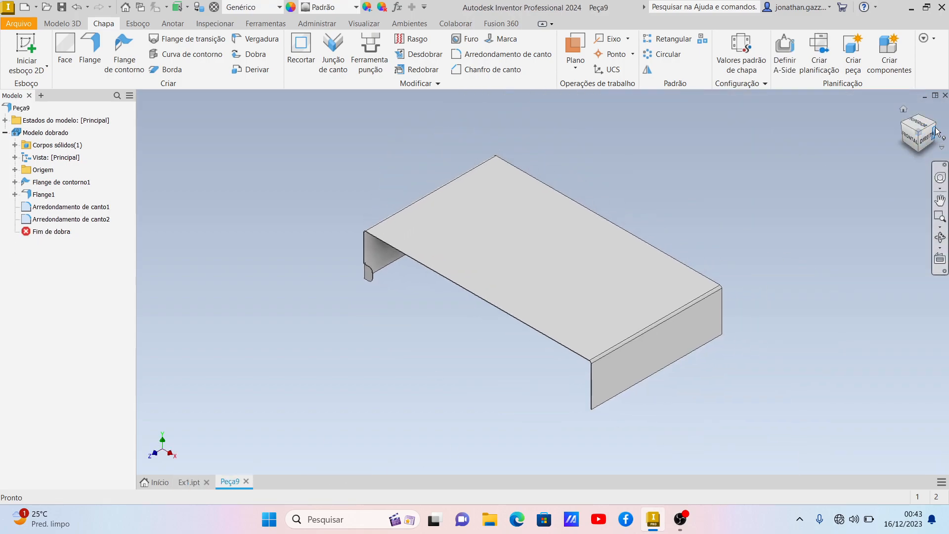
{"action": "left_click", "coordinate": [936, 129]}
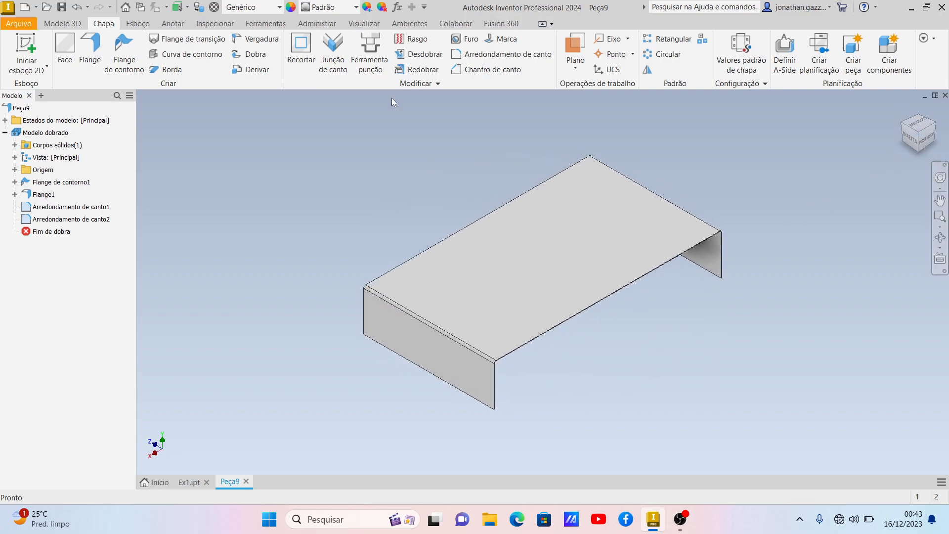
{"action": "left_click", "coordinate": [90, 54]}
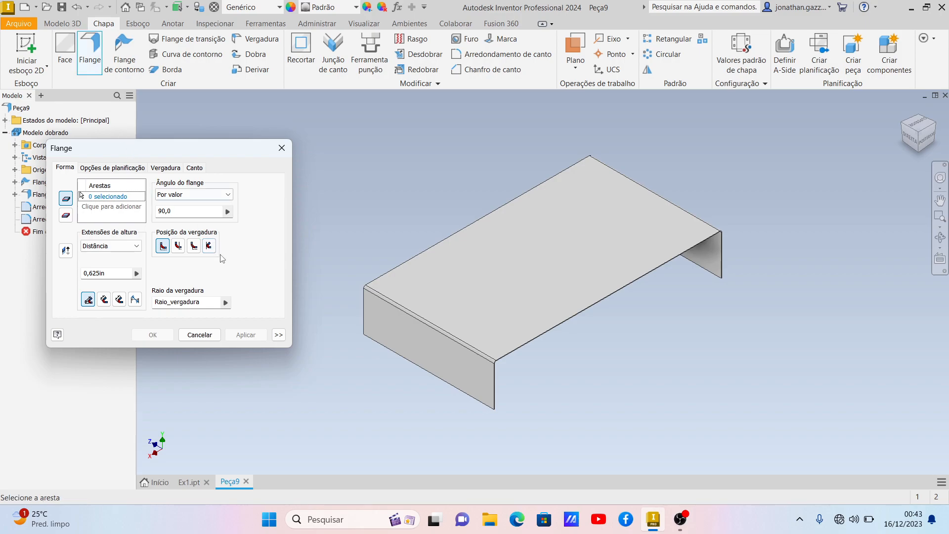
{"action": "scroll", "coordinate": [497, 391], "scroll_direction": "up", "scroll_amount": 5}
{"action": "left_click", "coordinate": [500, 387]}
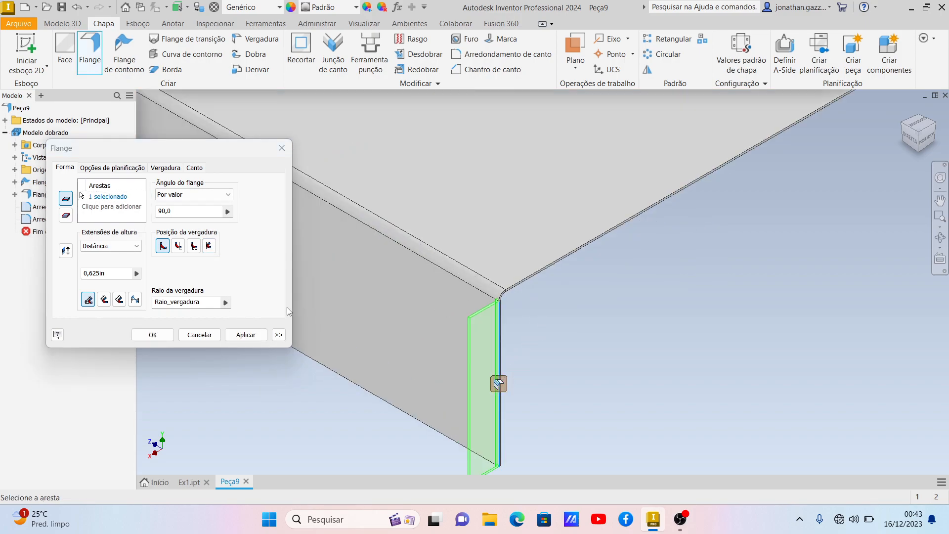
{"action": "left_click", "coordinate": [66, 251]}
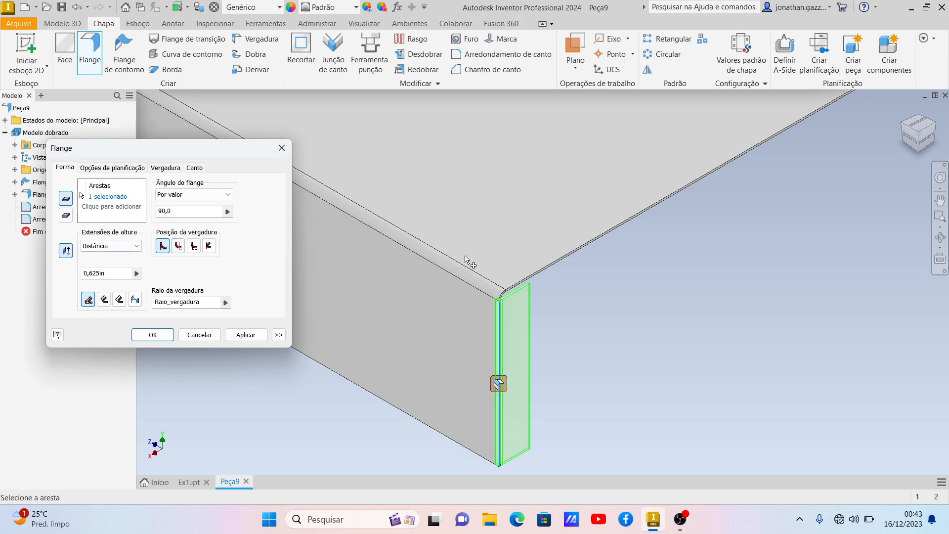
{"action": "left_click", "coordinate": [548, 267]}
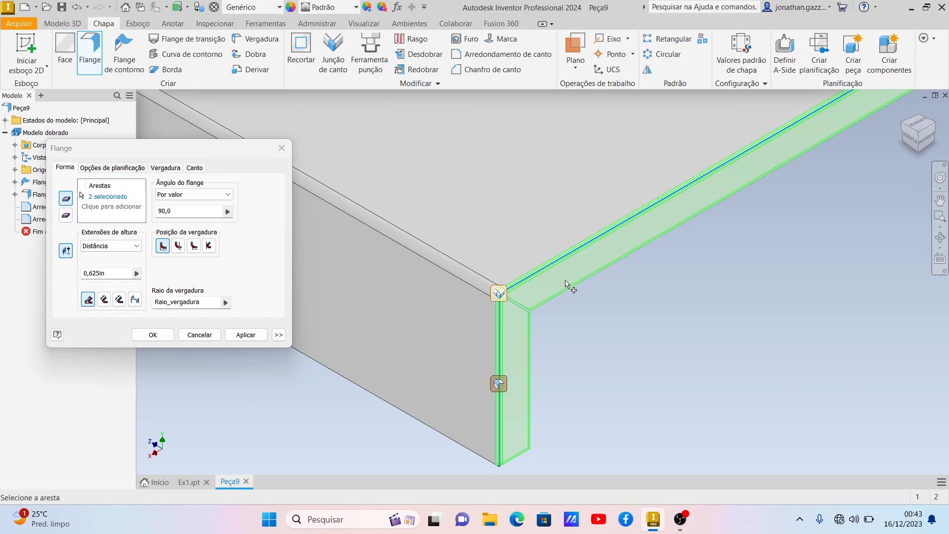
{"action": "scroll", "coordinate": [564, 280], "scroll_direction": "down", "scroll_amount": 5}
{"action": "scroll", "coordinate": [618, 256], "scroll_direction": "up", "scroll_amount": 5}
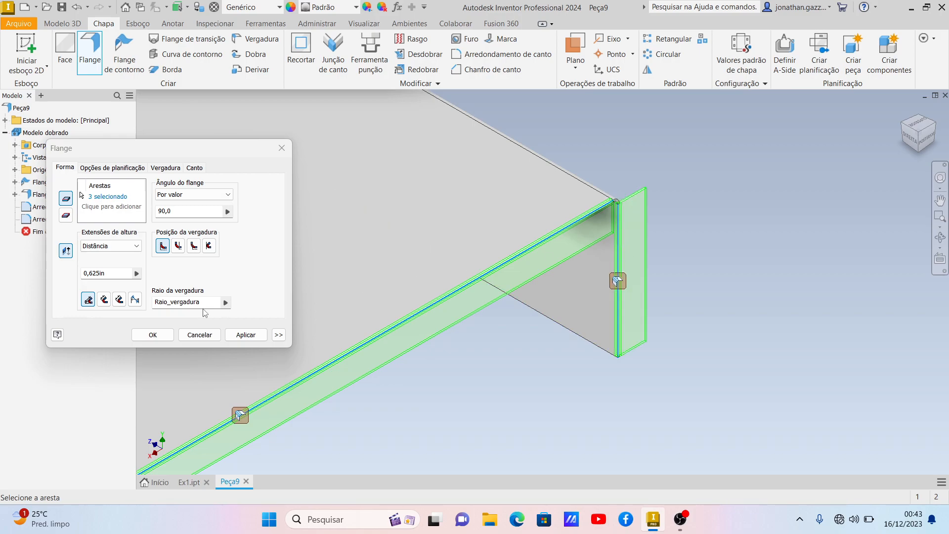
{"action": "left_click", "coordinate": [65, 251]}
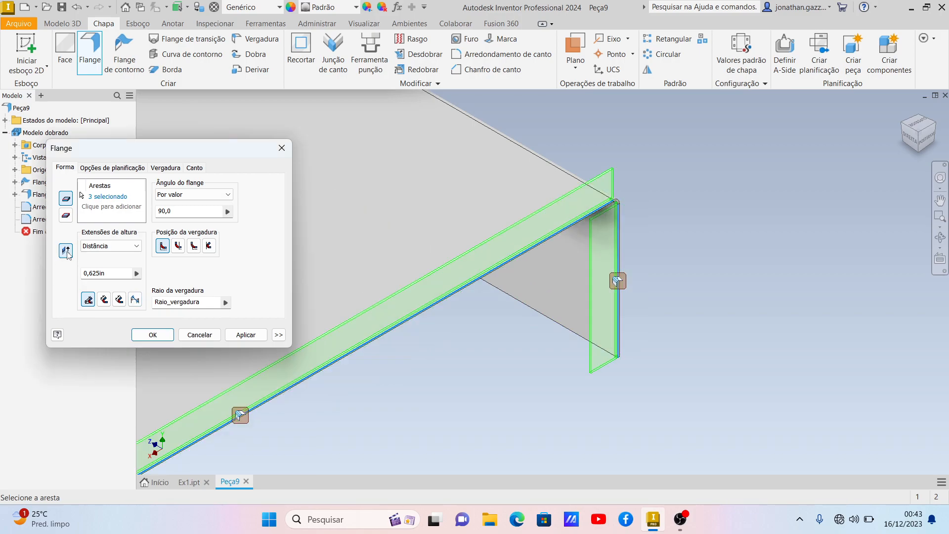
{"action": "left_click", "coordinate": [66, 251]}
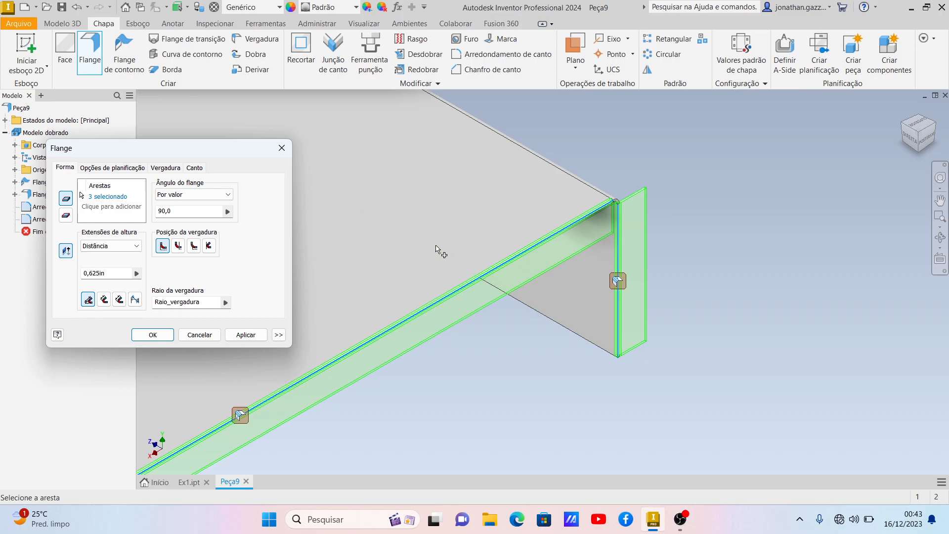
{"action": "left_click", "coordinate": [198, 335]}
{"action": "scroll", "coordinate": [364, 326], "scroll_direction": "up", "scroll_amount": 6}
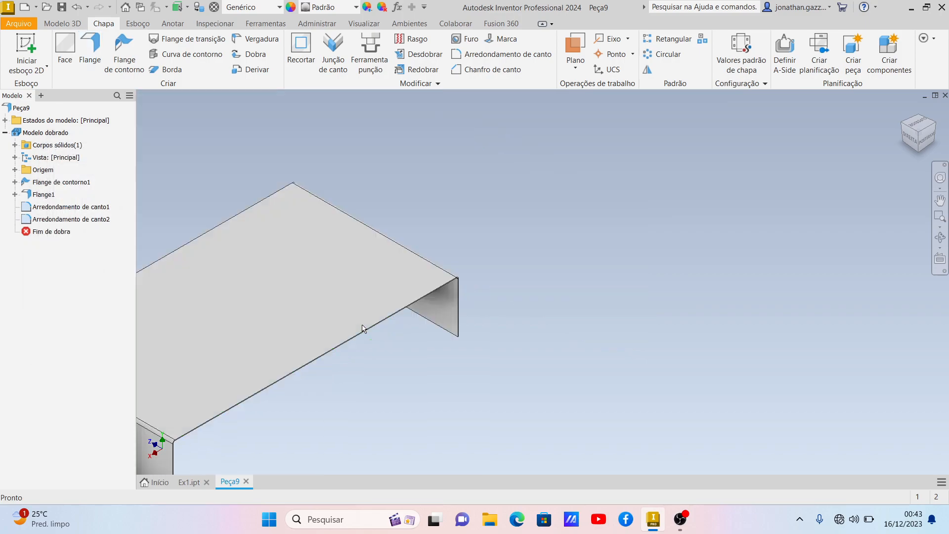
- Set up inward flanges 0,625 in high at 90° on the three rear edges of both side walls and the top plate
{"action": "scroll", "coordinate": [273, 357], "scroll_direction": "down", "scroll_amount": 2}
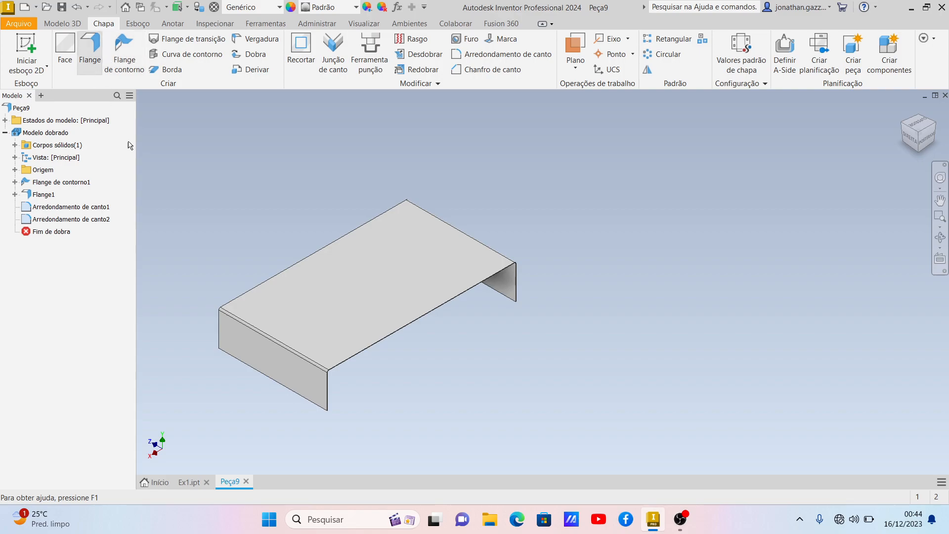
{"action": "left_click", "coordinate": [328, 396]}
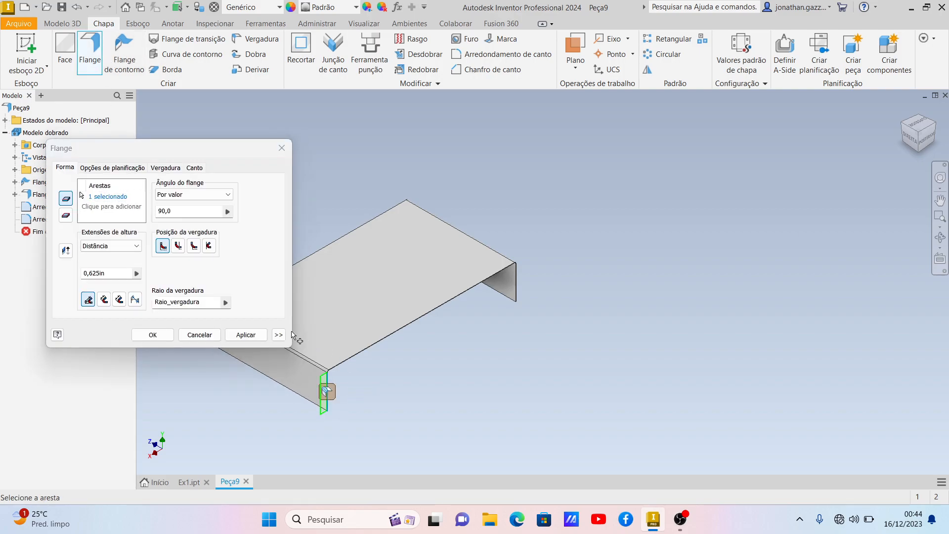
{"action": "left_click", "coordinate": [66, 251]}
{"action": "scroll", "coordinate": [356, 348], "scroll_direction": "down", "scroll_amount": 5}
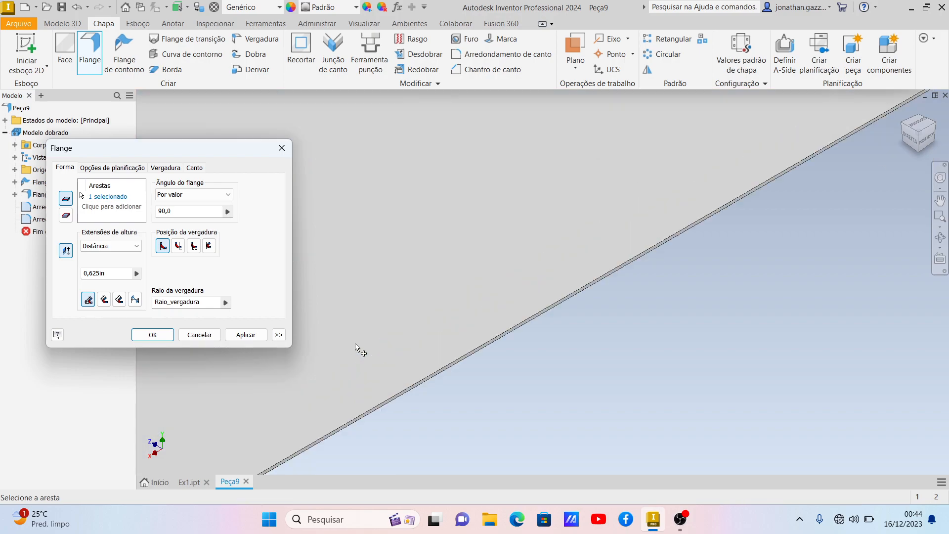
{"action": "left_click", "coordinate": [399, 395]}
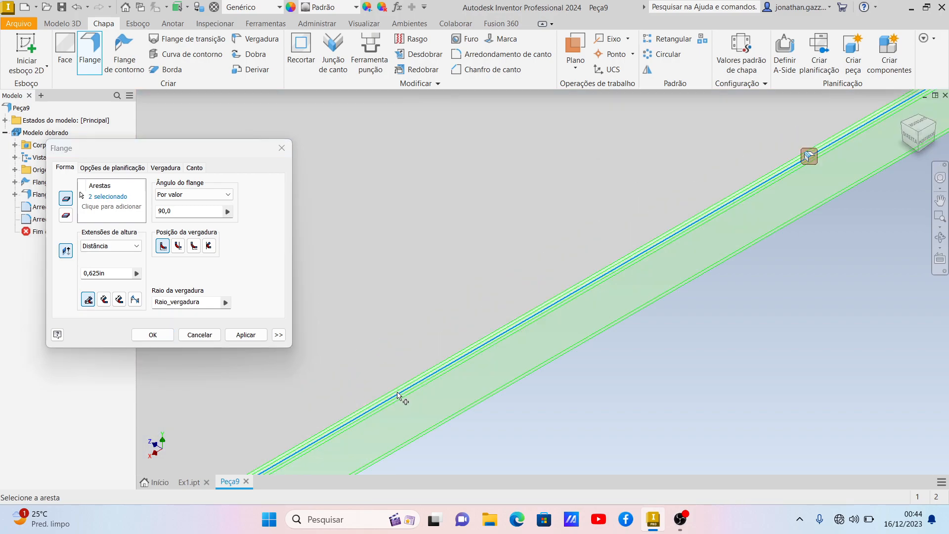
{"action": "scroll", "coordinate": [635, 318], "scroll_direction": "up", "scroll_amount": 5}
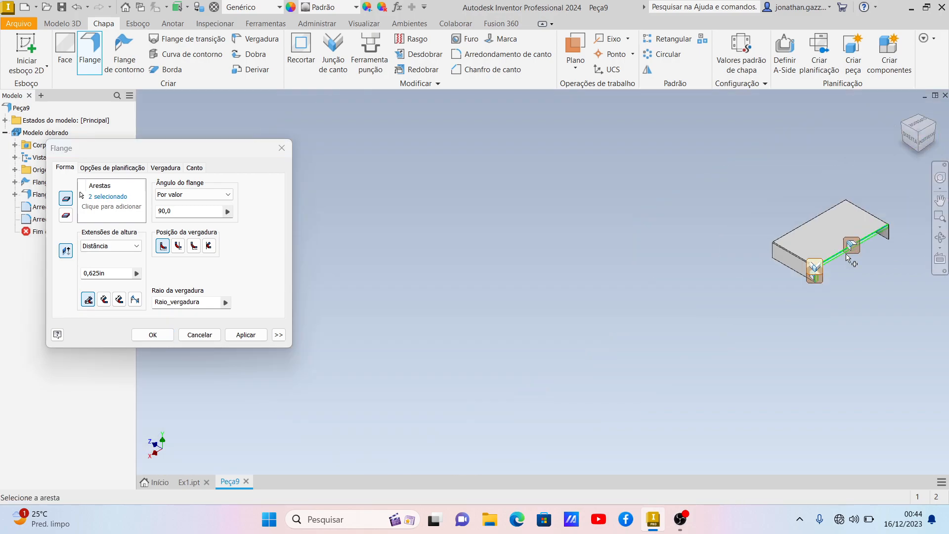
{"action": "scroll", "coordinate": [845, 254], "scroll_direction": "down", "scroll_amount": 5}
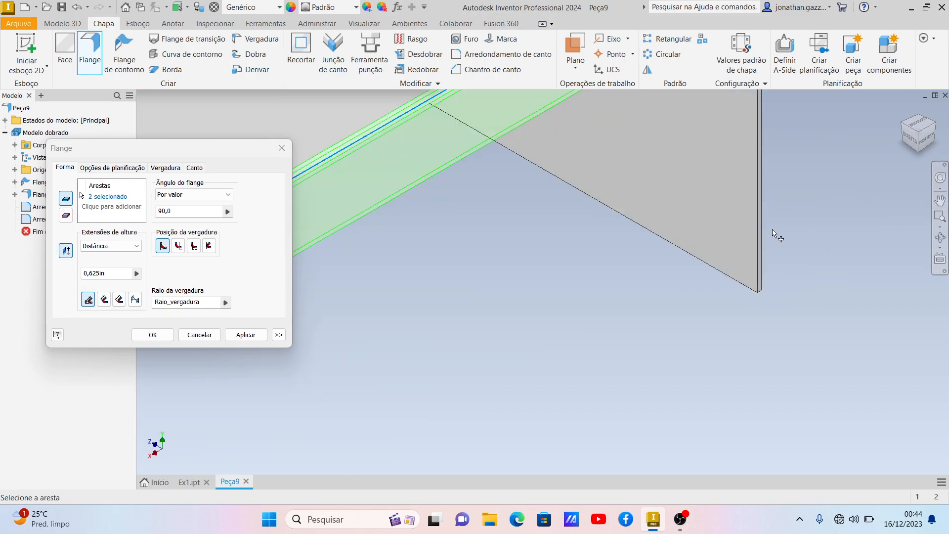
{"action": "left_click", "coordinate": [764, 236]}
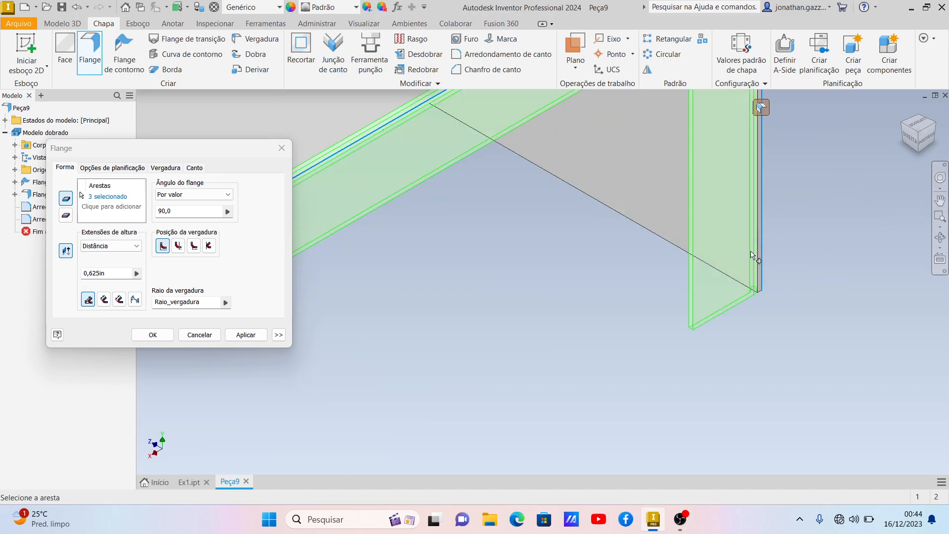
{"action": "scroll", "coordinate": [756, 250], "scroll_direction": "up", "scroll_amount": 3}
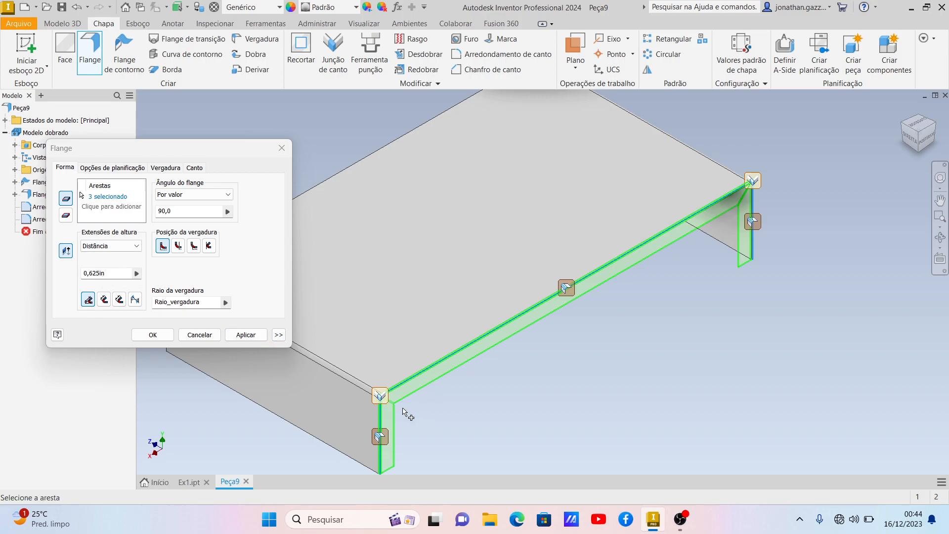
- Override the near rear corner's overlap and gap, setting the gap to 0,1 in, and create the flanges
{"action": "scroll", "coordinate": [409, 413], "scroll_direction": "up", "scroll_amount": 5}
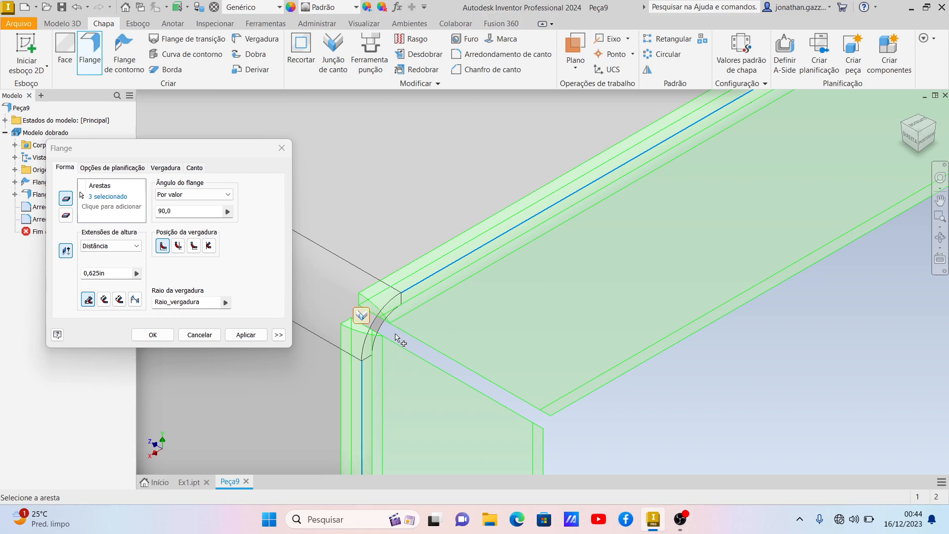
{"action": "left_click", "coordinate": [362, 316]}
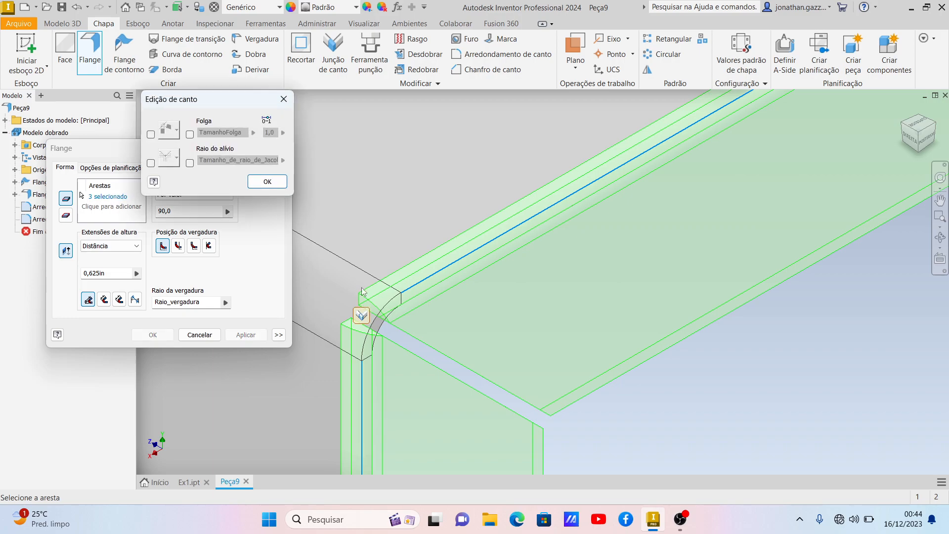
{"action": "left_click", "coordinate": [150, 135]}
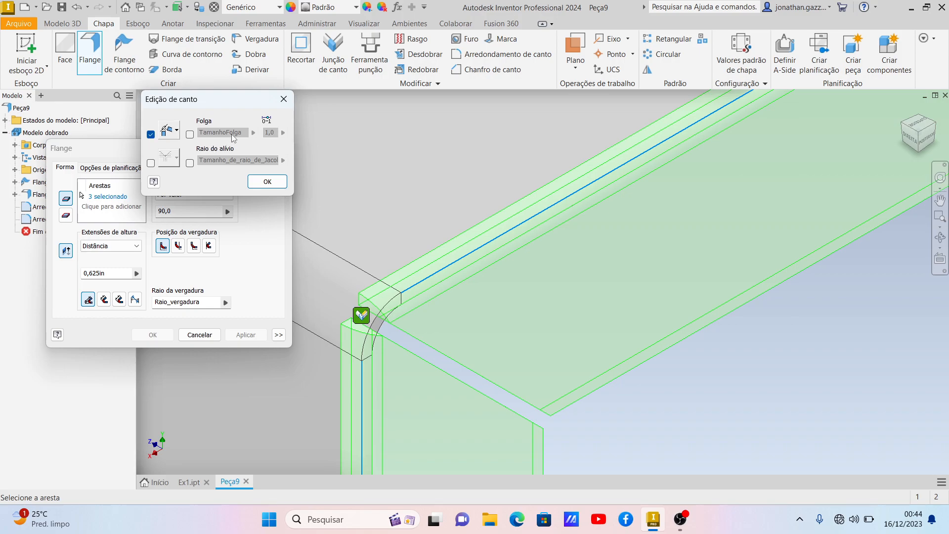
{"action": "left_click", "coordinate": [189, 135]}
{"action": "left_click", "coordinate": [216, 133]}
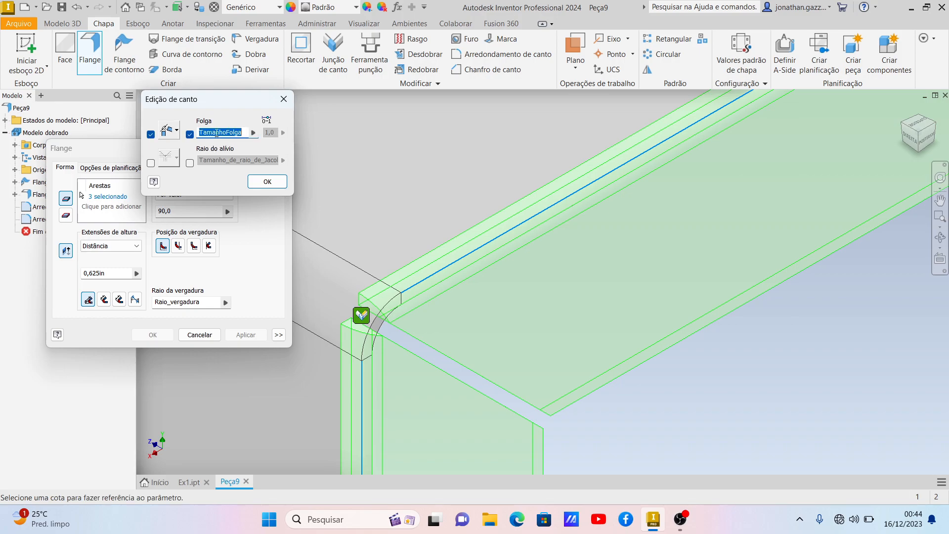
{"action": "type", "text": "0,1"}
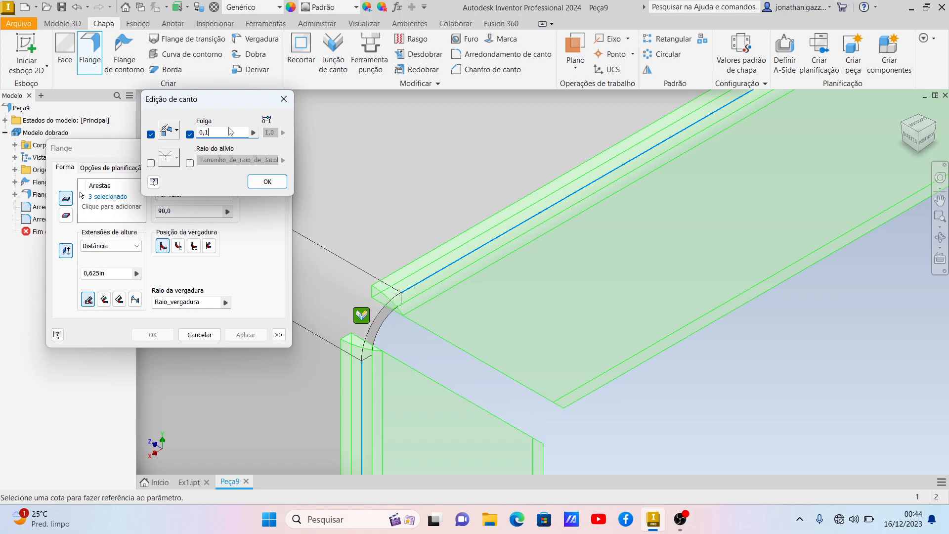
{"action": "type", "text": "5"}
{"action": "left_click", "coordinate": [275, 182]}
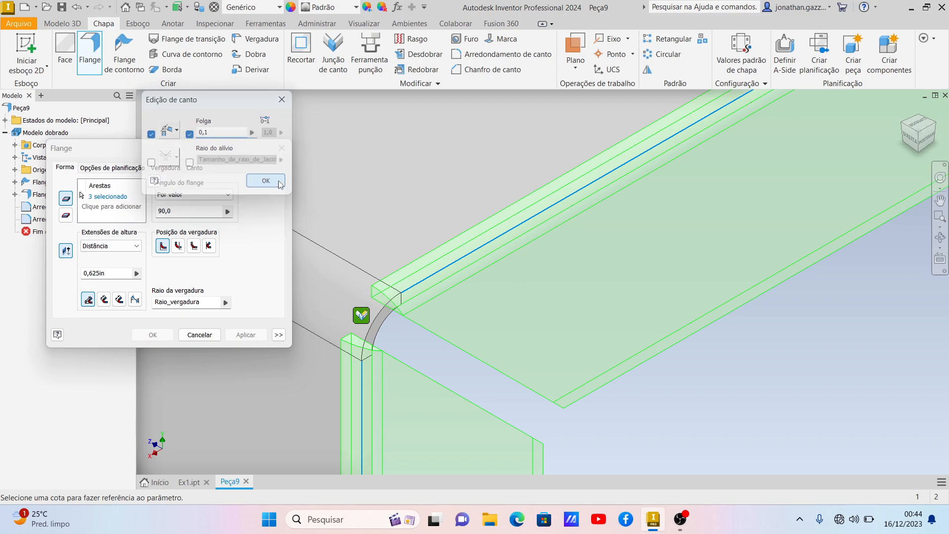
{"action": "left_click", "coordinate": [246, 335]}
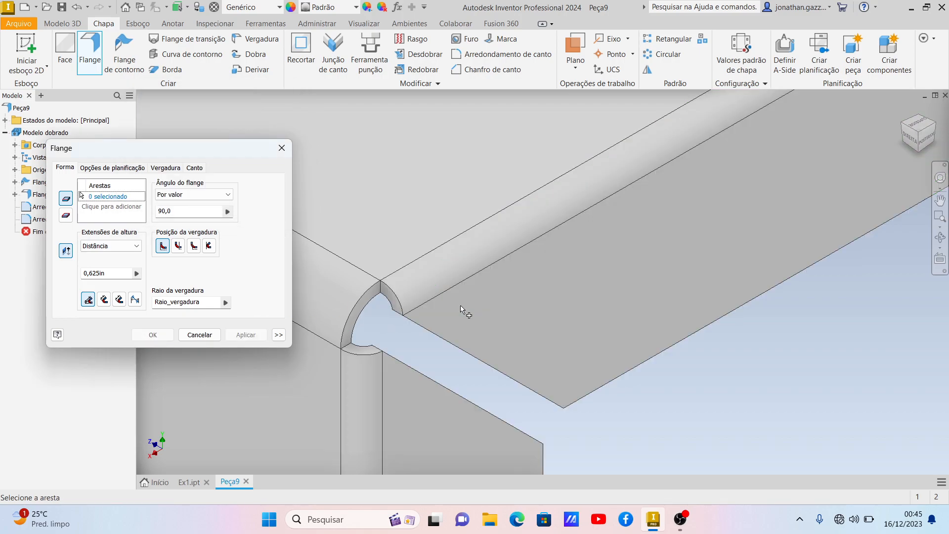
{"action": "scroll", "coordinate": [465, 311], "scroll_direction": "down", "scroll_amount": 3}
{"action": "scroll", "coordinate": [462, 309], "scroll_direction": "down", "scroll_amount": 5}
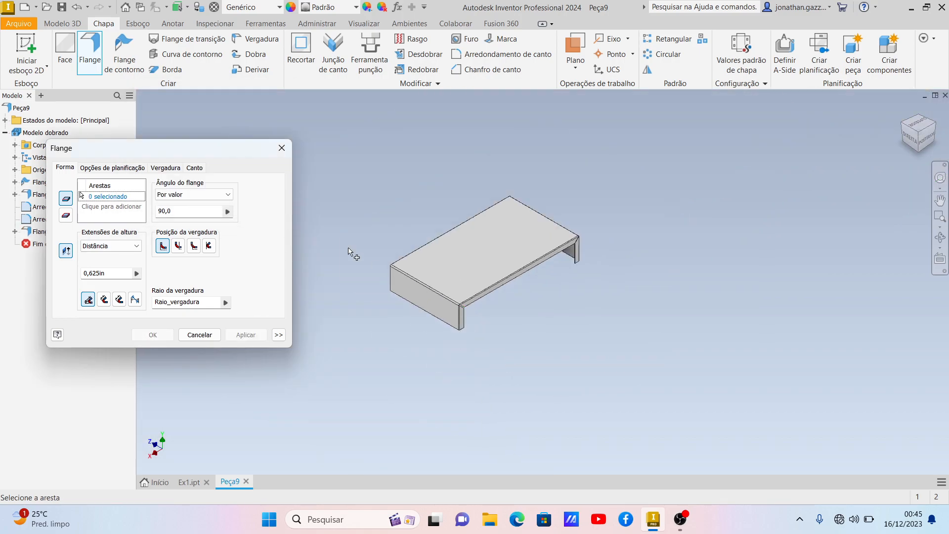
{"action": "left_click", "coordinate": [281, 149]}
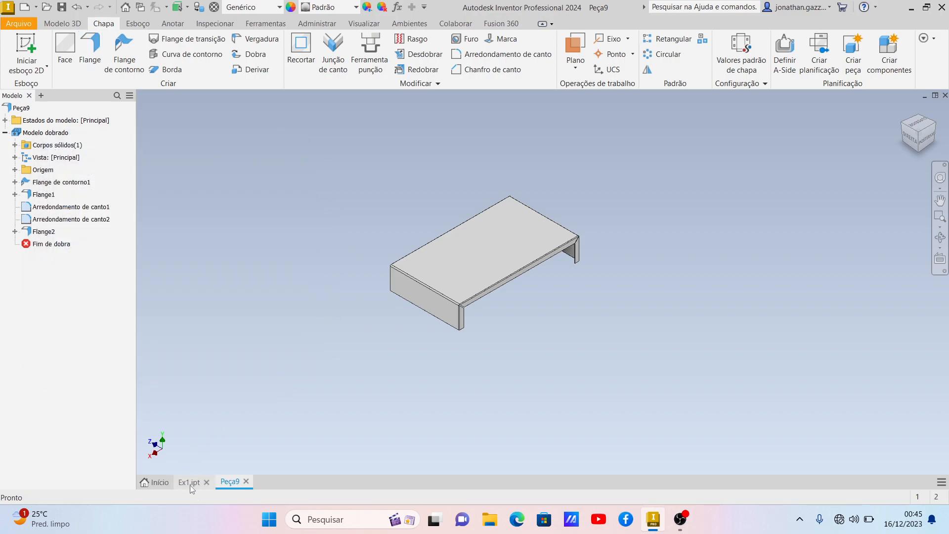
- Check the hole across the corner bend on the Ex1 part, and unfold that vertical bend on Peça9 with the side wall as stationary reference
{"action": "left_click", "coordinate": [189, 482]}
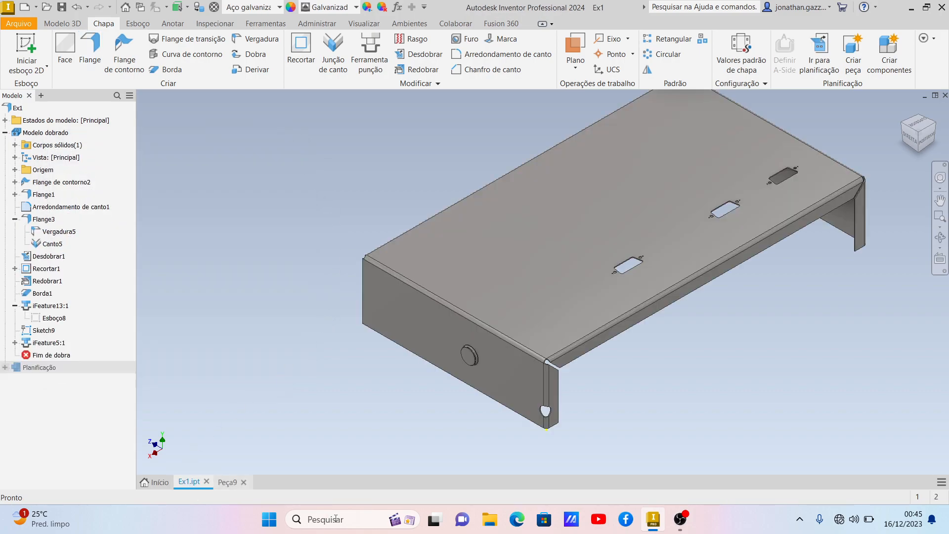
{"action": "scroll", "coordinate": [549, 410], "scroll_direction": "up", "scroll_amount": 6}
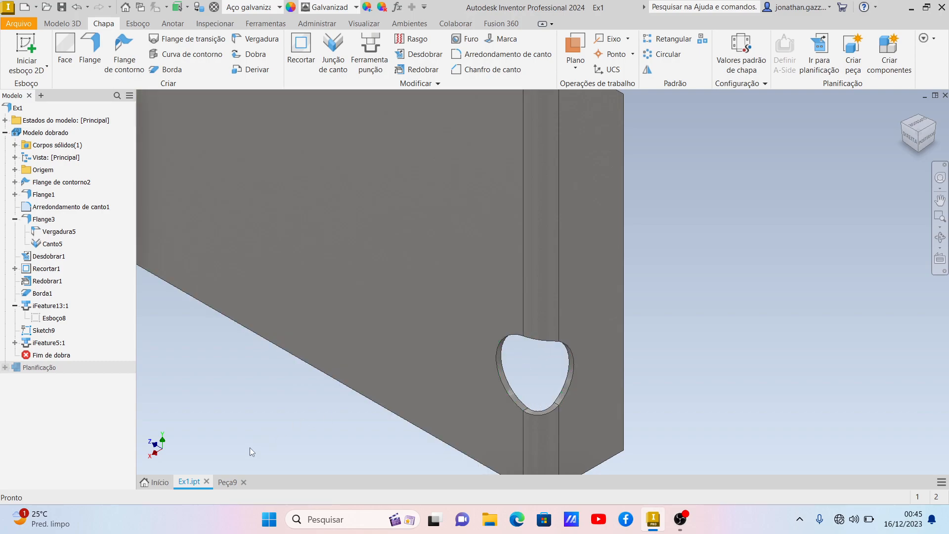
{"action": "left_click", "coordinate": [229, 482]}
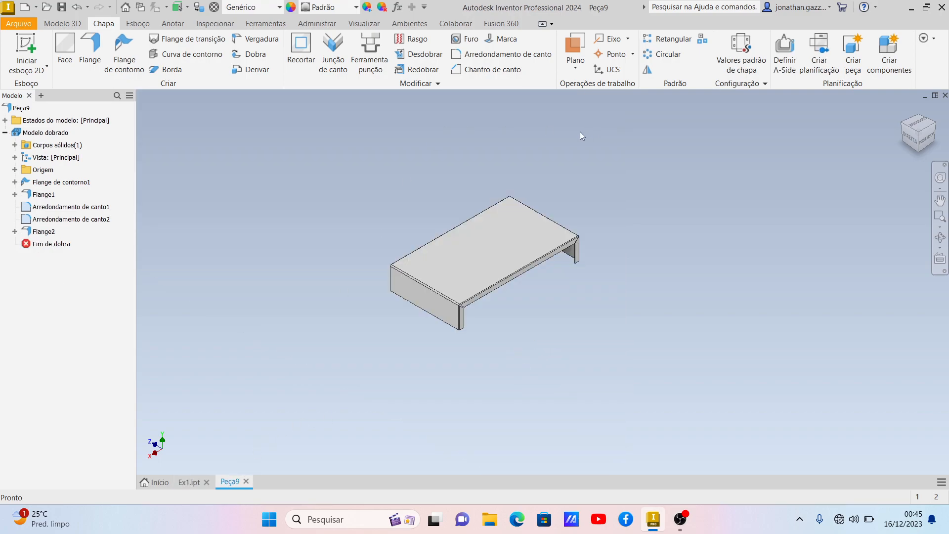
{"action": "scroll", "coordinate": [464, 334], "scroll_direction": "down", "scroll_amount": 3}
{"action": "scroll", "coordinate": [464, 334], "scroll_direction": "down", "scroll_amount": 4}
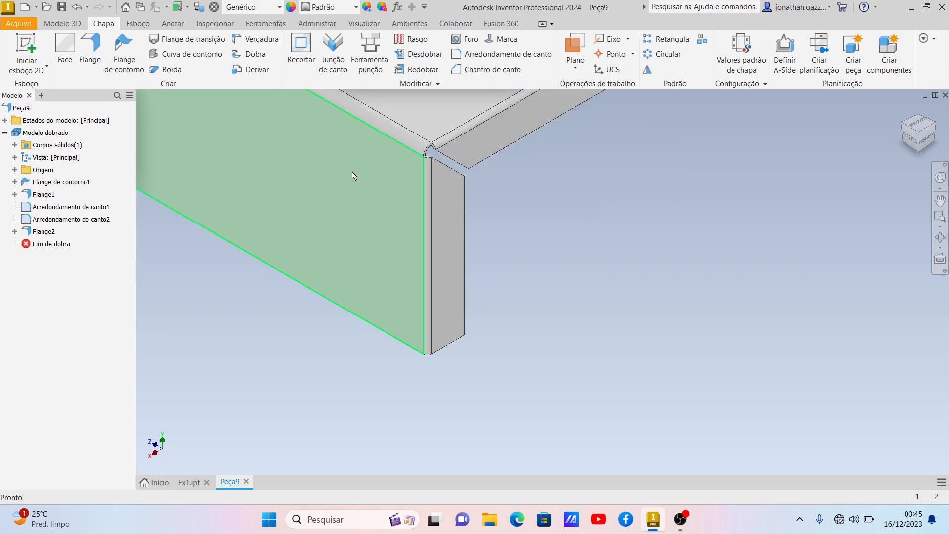
{"action": "left_click", "coordinate": [410, 56]}
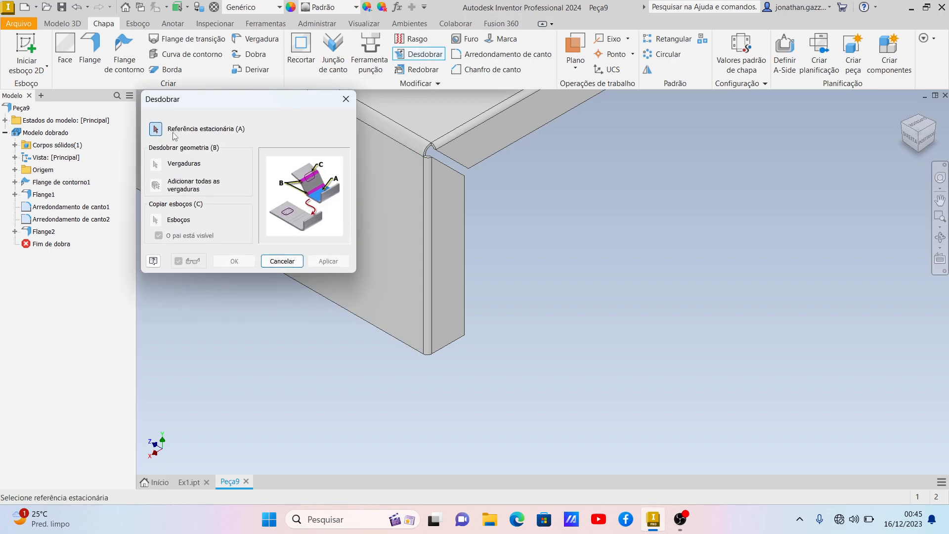
{"action": "left_click", "coordinate": [380, 190]}
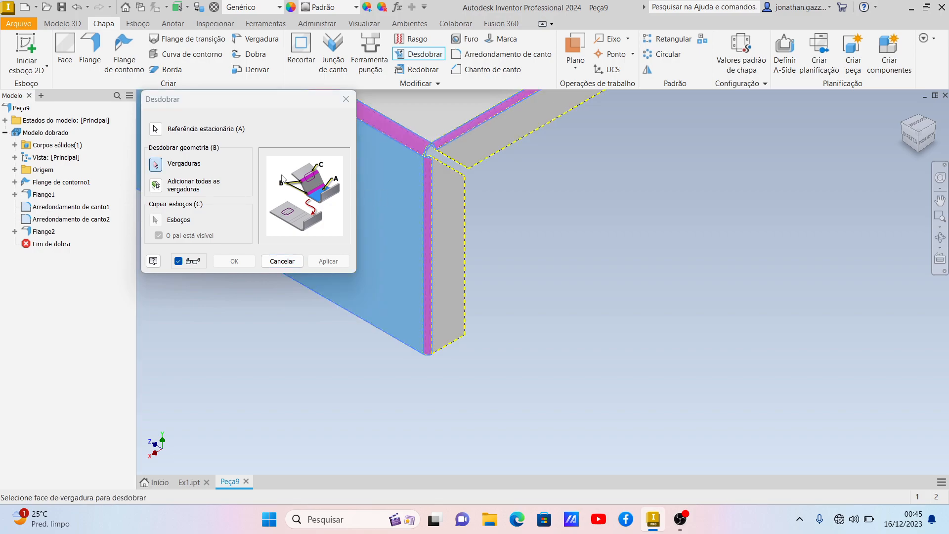
{"action": "left_click", "coordinate": [426, 210]}
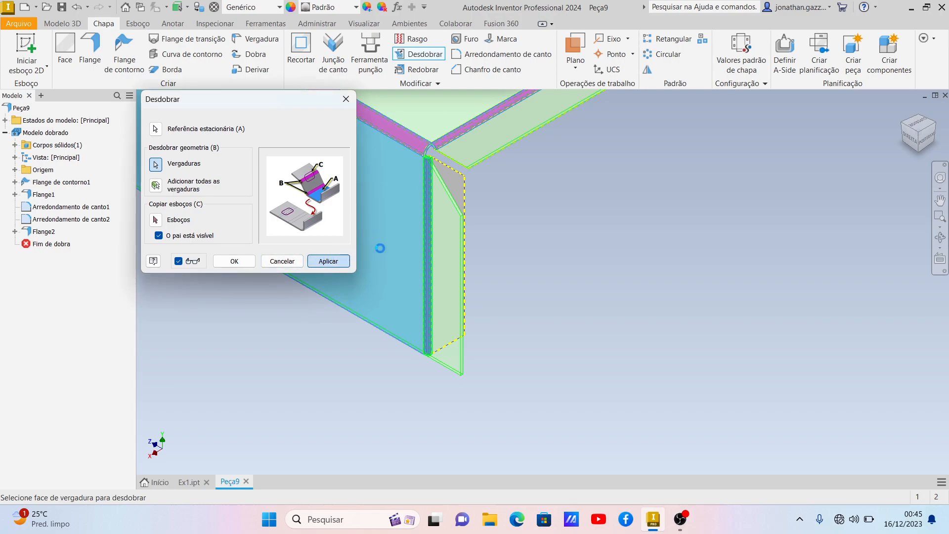
{"action": "left_click", "coordinate": [326, 261]}
{"action": "key", "text": "Escape"}
- Start a sketch on the outer side wall face and draw a circle about 0,293 in in diameter over the unfolded bend
{"action": "left_click", "coordinate": [303, 225]}
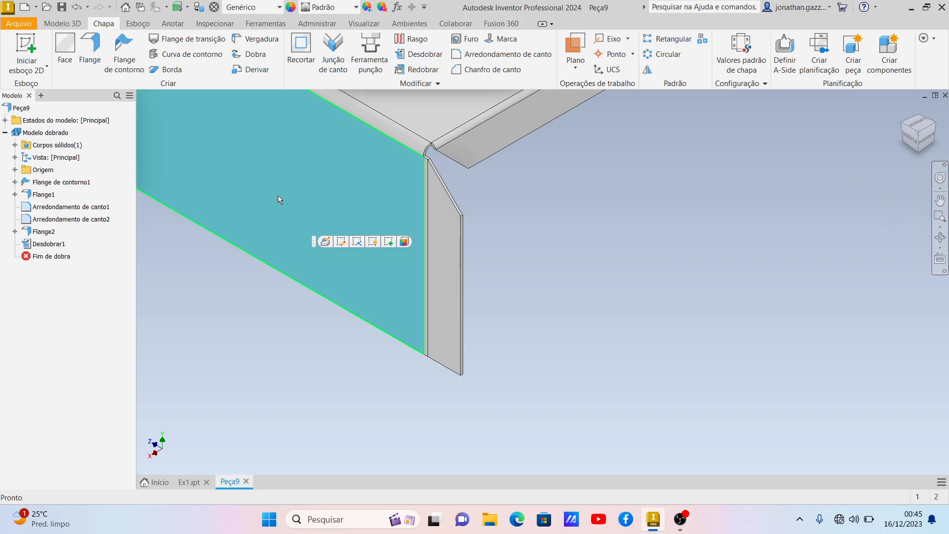
{"action": "left_click", "coordinate": [27, 49]}
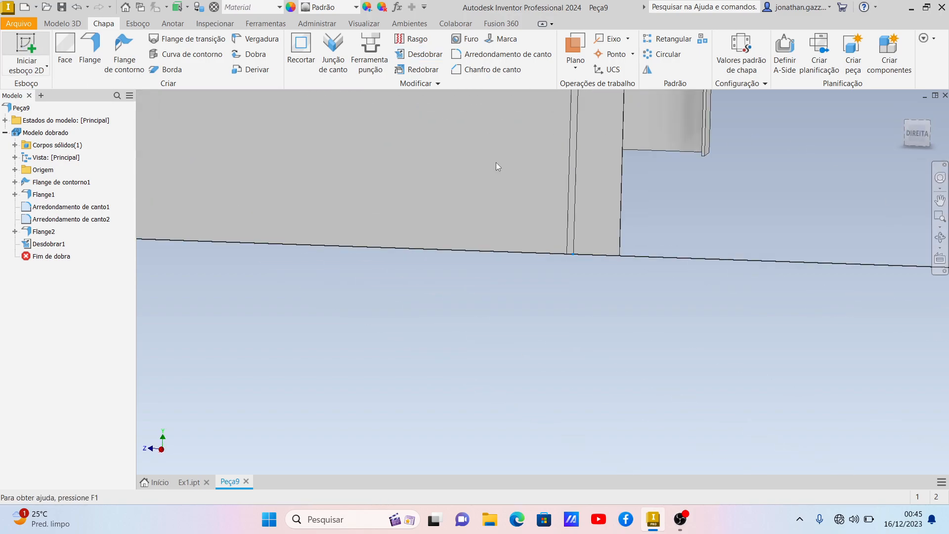
{"action": "left_click", "coordinate": [102, 50]}
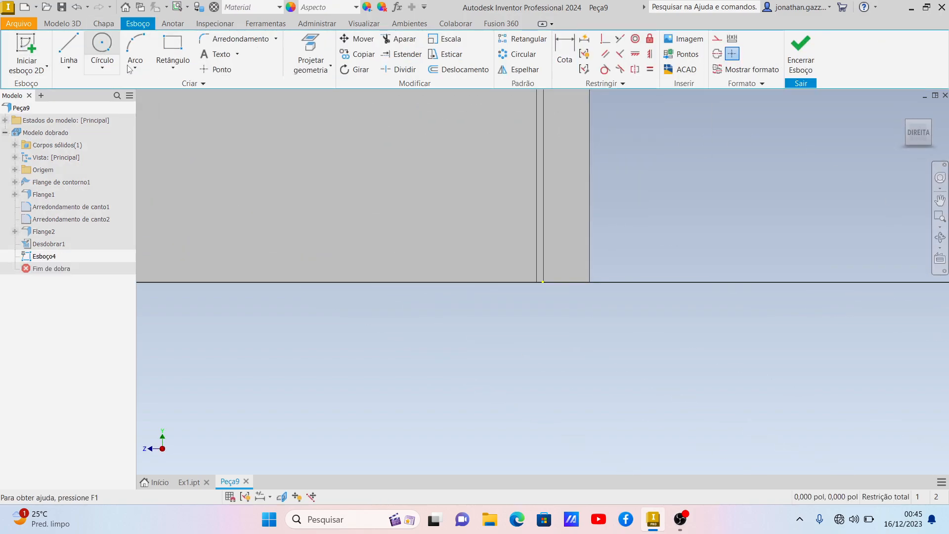
{"action": "scroll", "coordinate": [527, 199], "scroll_direction": "down", "scroll_amount": 5}
{"action": "left_click", "coordinate": [517, 222]}
{"action": "left_click", "coordinate": [546, 254]}
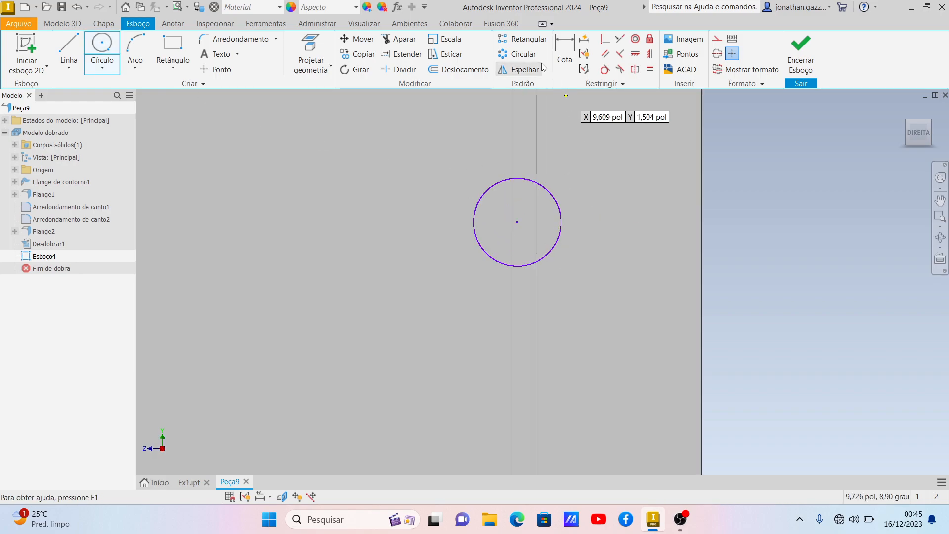
- Dimension the circle's diameter as 0,625 in
{"action": "left_click", "coordinate": [565, 52]}
{"action": "left_click", "coordinate": [544, 193]}
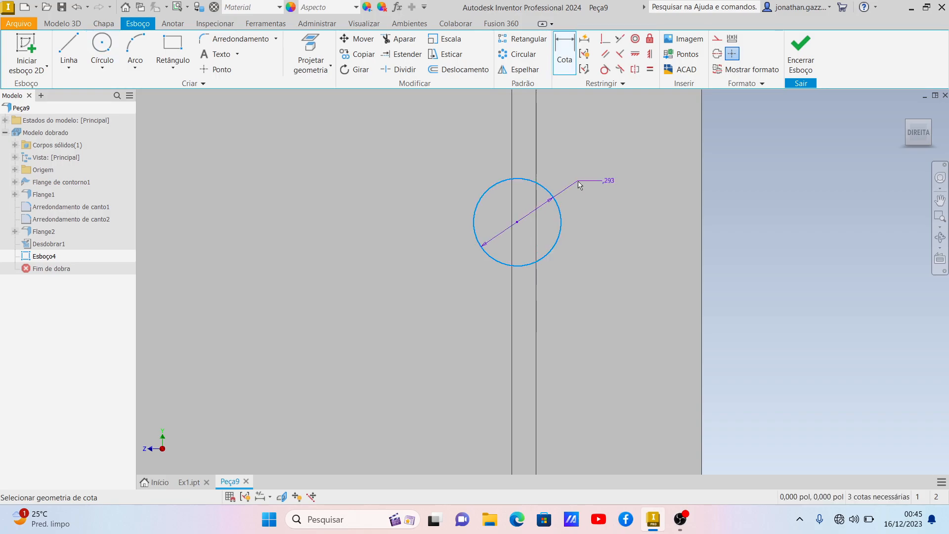
{"action": "left_click", "coordinate": [579, 183]}
{"action": "type", "text": "0,625"}
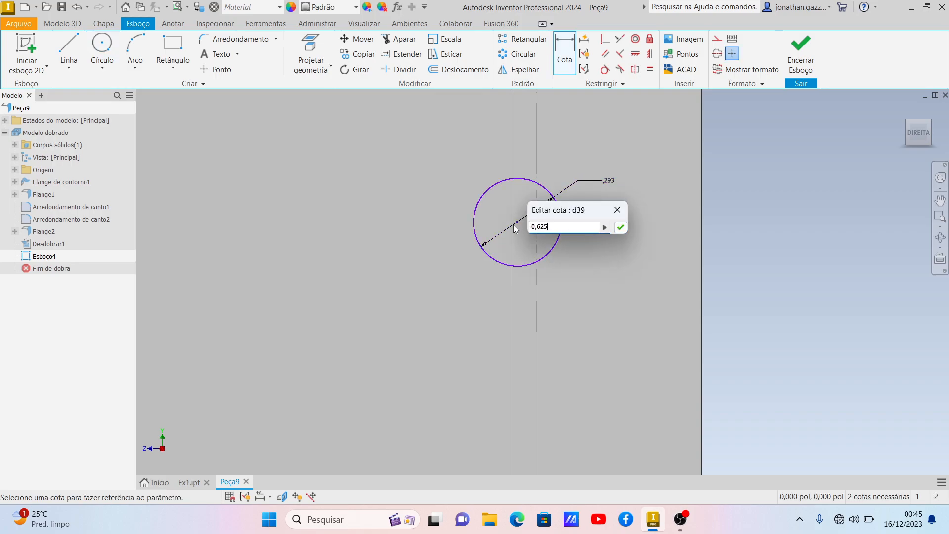
{"action": "left_click", "coordinate": [621, 227]}
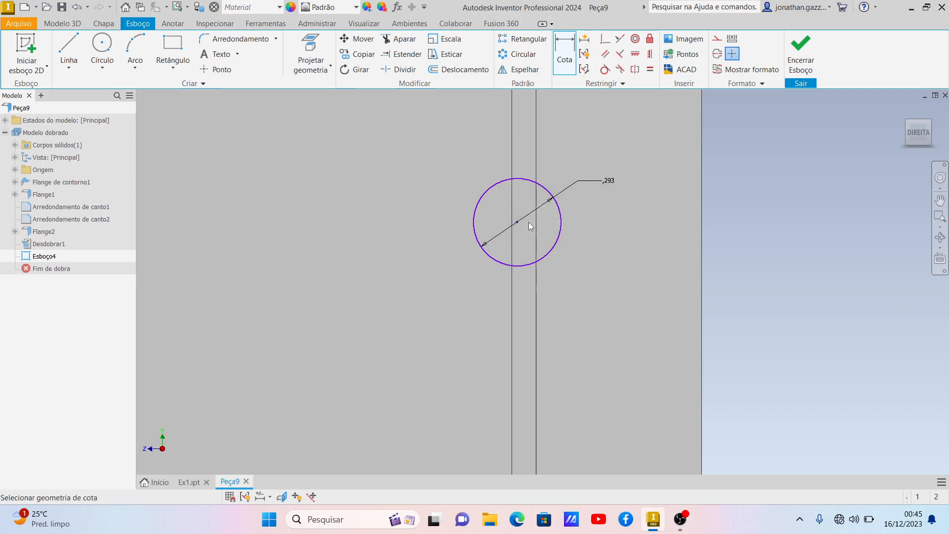
- Dimension the circle's centre 0,75 in above the side wall's lower edge
{"action": "scroll", "coordinate": [519, 290], "scroll_direction": "up", "scroll_amount": 3}
{"action": "scroll", "coordinate": [519, 290], "scroll_direction": "down", "scroll_amount": 4}
{"action": "scroll", "coordinate": [498, 384], "scroll_direction": "down", "scroll_amount": 5}
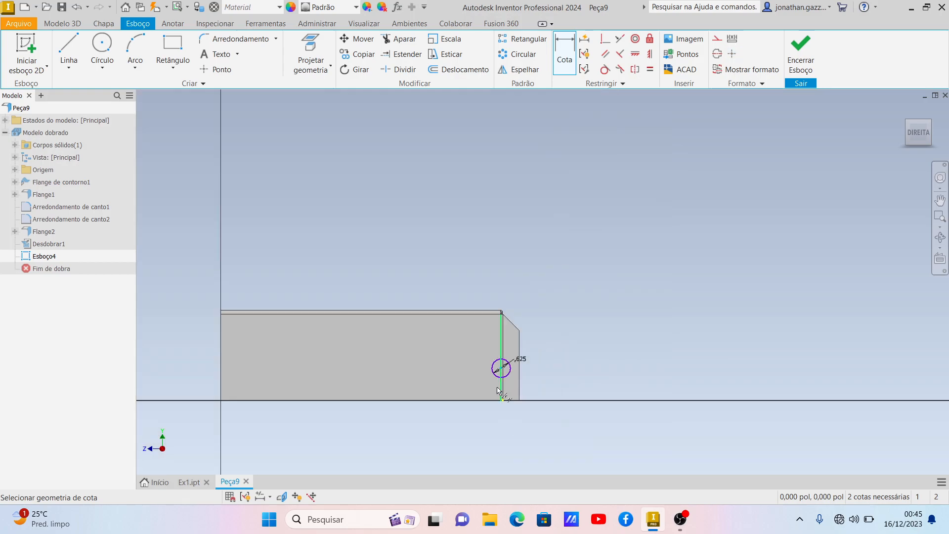
{"action": "left_click", "coordinate": [499, 405]}
{"action": "left_click", "coordinate": [543, 391]}
{"action": "type", "text": "0,75"}
{"action": "key", "text": "Return"}
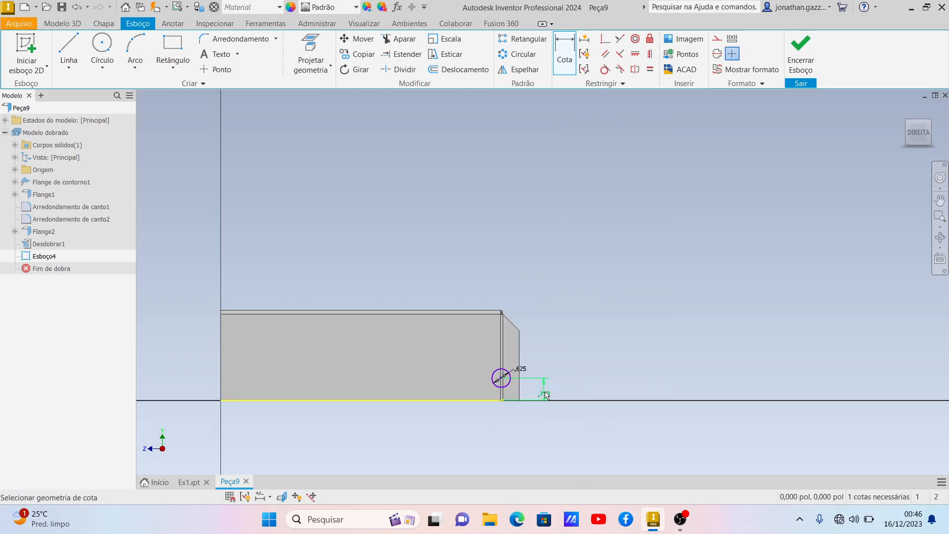
- Dimension the circle's centre horizontally 0,625 in from the unfolded rear flange's outer vertical edge
{"action": "scroll", "coordinate": [529, 374], "scroll_direction": "up", "scroll_amount": 5}
{"action": "left_click", "coordinate": [451, 444]}
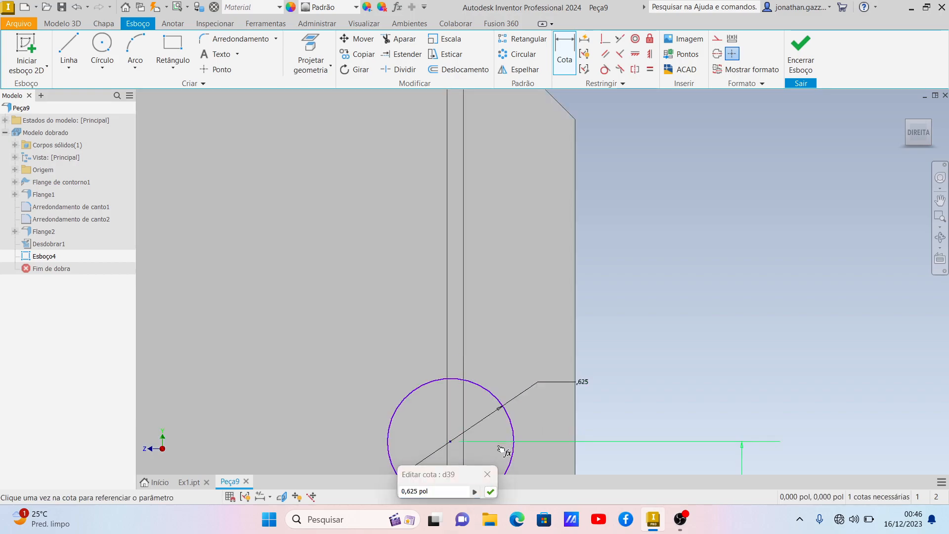
{"action": "key", "text": "Return"}
{"action": "left_click", "coordinate": [564, 52]}
{"action": "left_click", "coordinate": [454, 442]}
{"action": "left_click", "coordinate": [574, 433]}
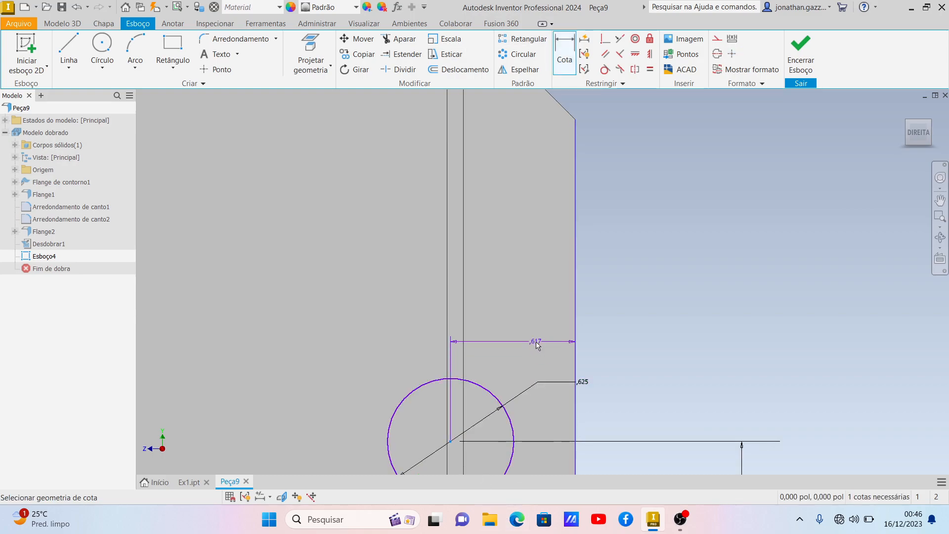
{"action": "left_click", "coordinate": [536, 342]}
{"action": "type", "text": "0"}
{"action": "type", "text": ",625"}
{"action": "left_click", "coordinate": [580, 388]}
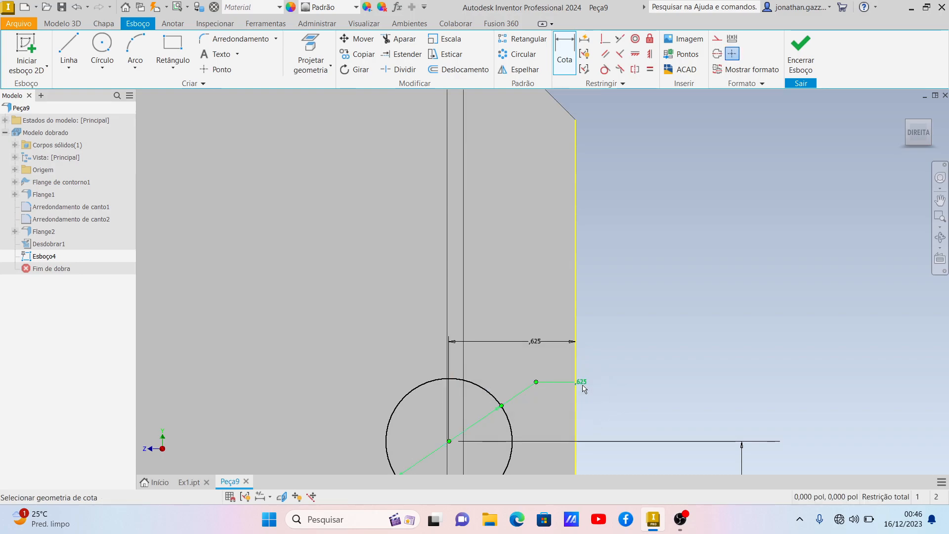
- Finish the sketch and cut the circular profile through the unfolded bend by the Espessura distance
{"action": "scroll", "coordinate": [584, 388], "scroll_direction": "down", "scroll_amount": 5}
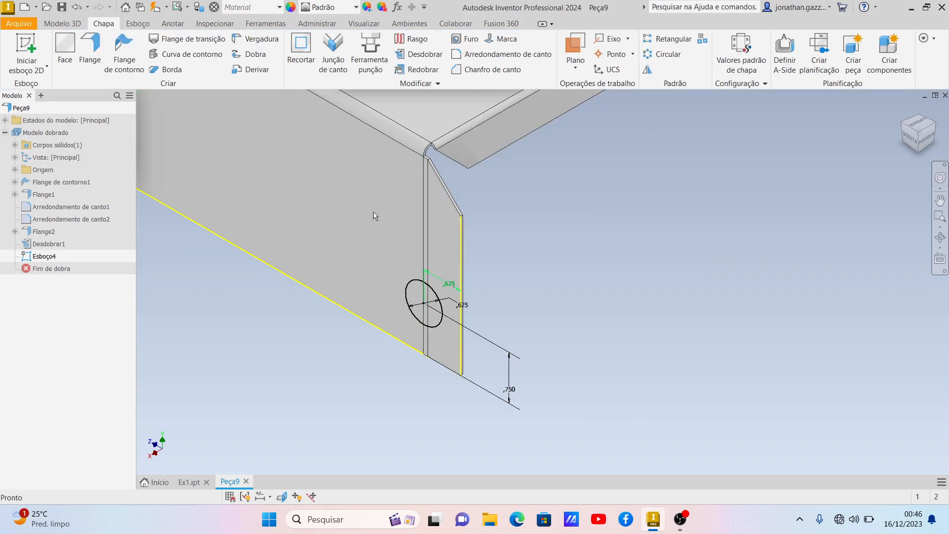
{"action": "left_click", "coordinate": [306, 47]}
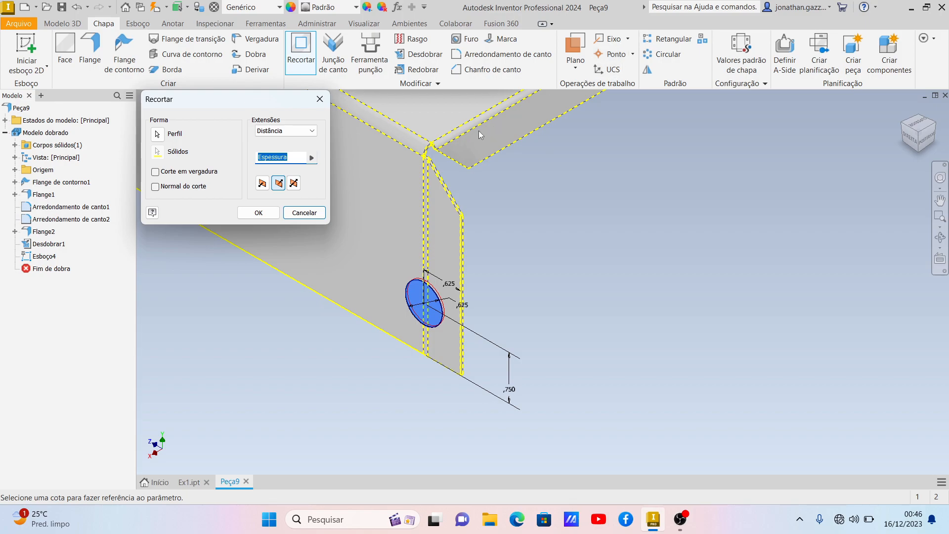
{"action": "left_click", "coordinate": [259, 213]}
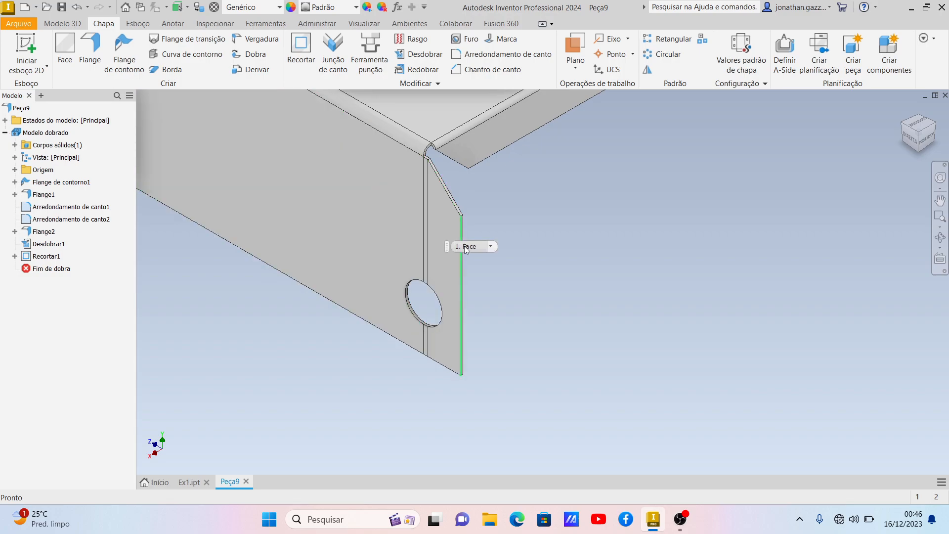
- Refold the vertical corner bend with the outer side wall face as stationary reference
{"action": "left_click", "coordinate": [424, 70]}
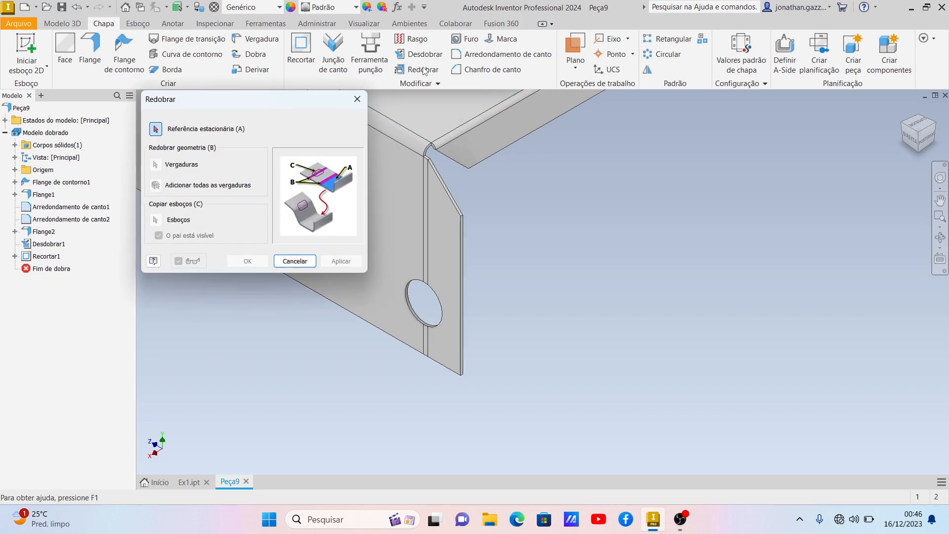
{"action": "left_click", "coordinate": [394, 223]}
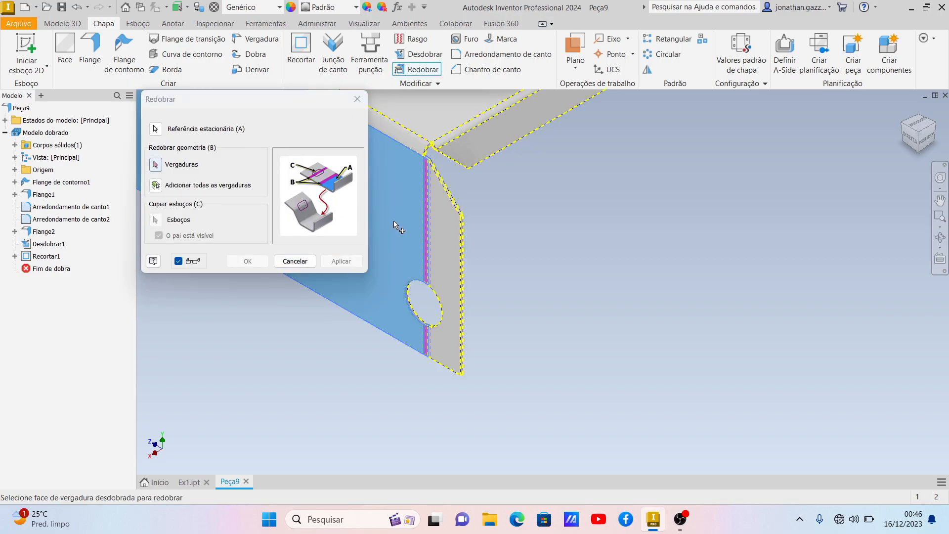
{"action": "left_click", "coordinate": [427, 234]}
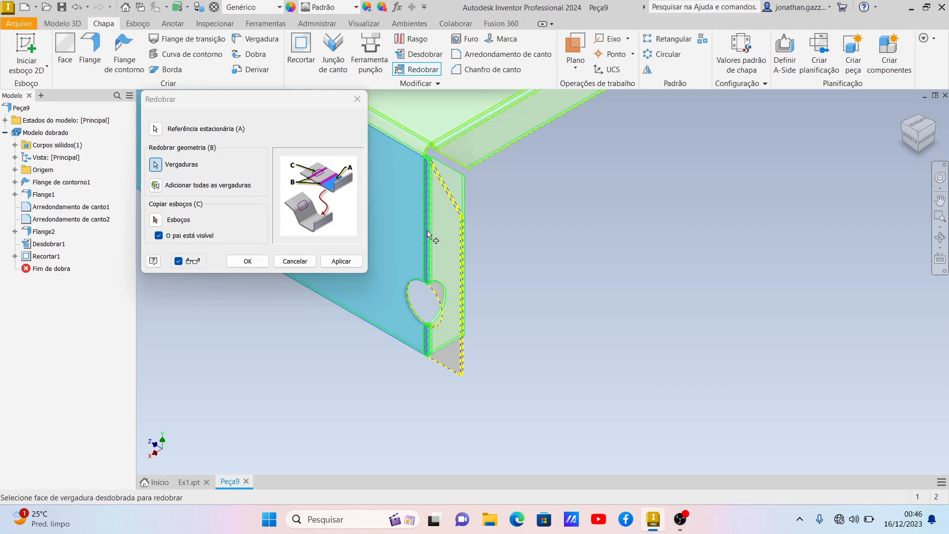
{"action": "left_click", "coordinate": [333, 256]}
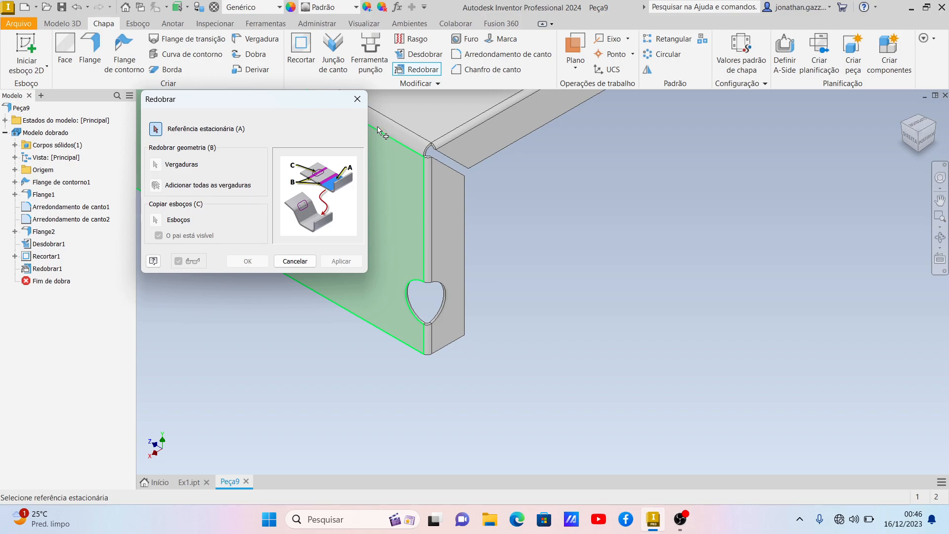
{"action": "left_click", "coordinate": [361, 105]}
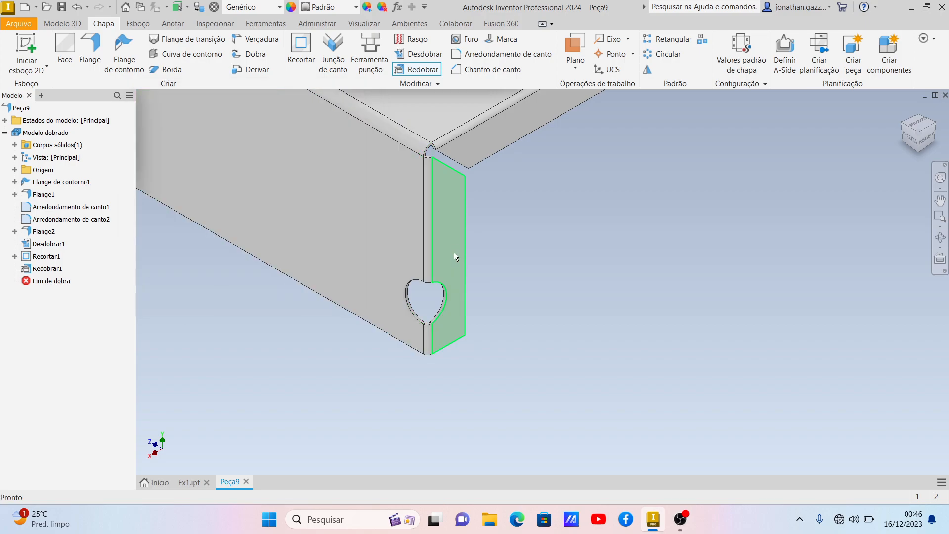
- Examine the refolded corner cutout and the hem along the front edge on the Ex1 part, and return to Peça9
{"action": "left_click", "coordinate": [905, 126]}
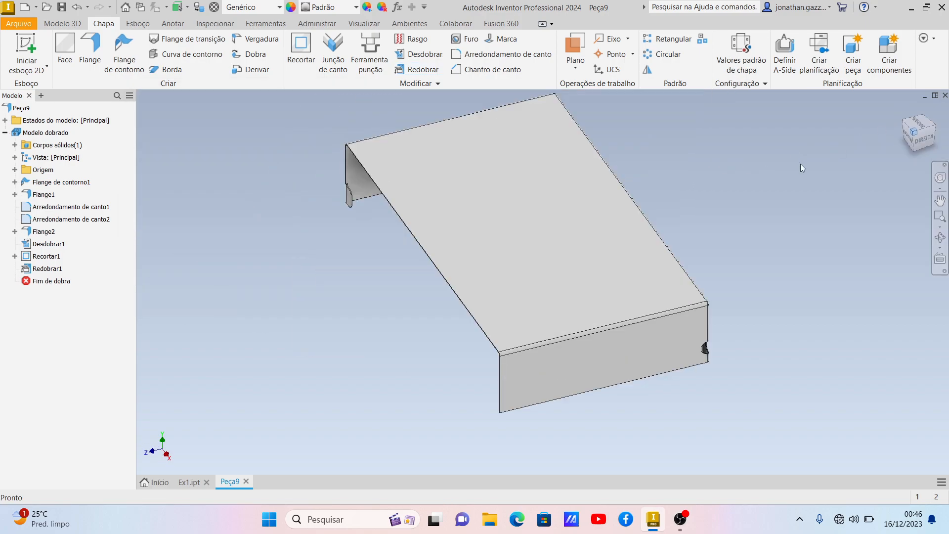
{"action": "left_click", "coordinate": [193, 482]}
{"action": "scroll", "coordinate": [358, 364], "scroll_direction": "up", "scroll_amount": 4}
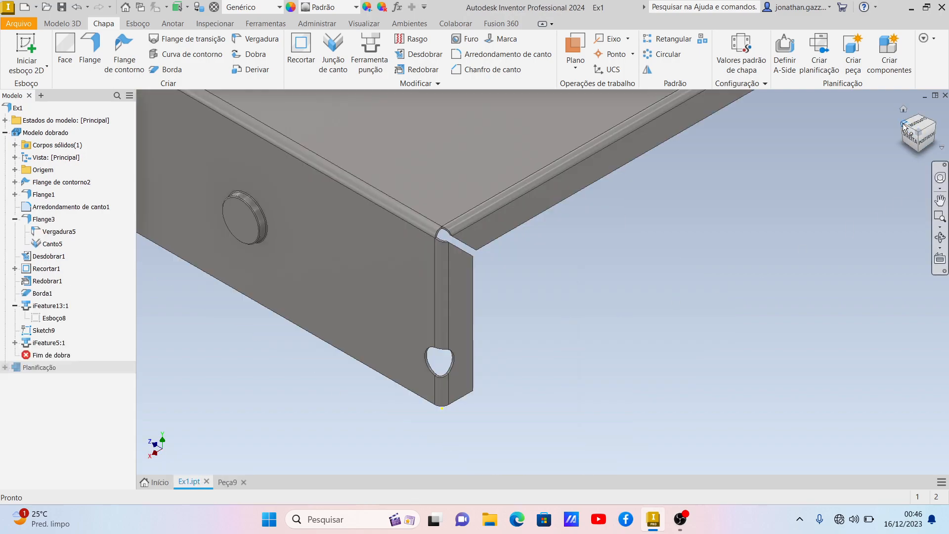
{"action": "left_click", "coordinate": [917, 140]}
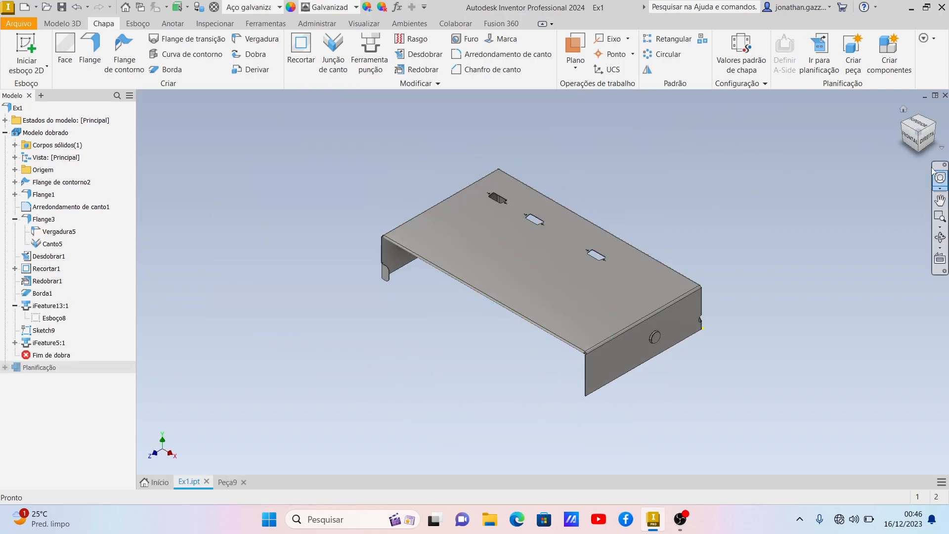
{"action": "left_click", "coordinate": [917, 154]}
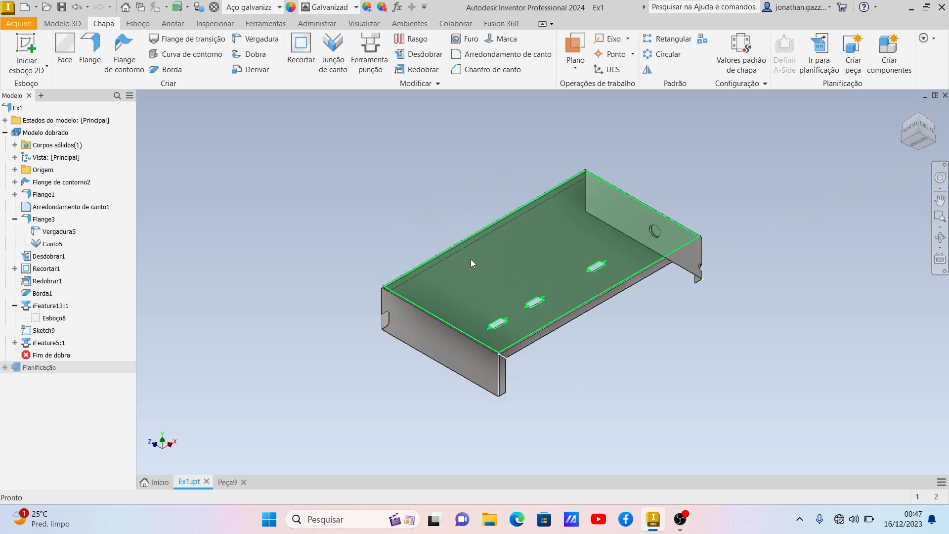
{"action": "scroll", "coordinate": [410, 240], "scroll_direction": "down", "scroll_amount": 5}
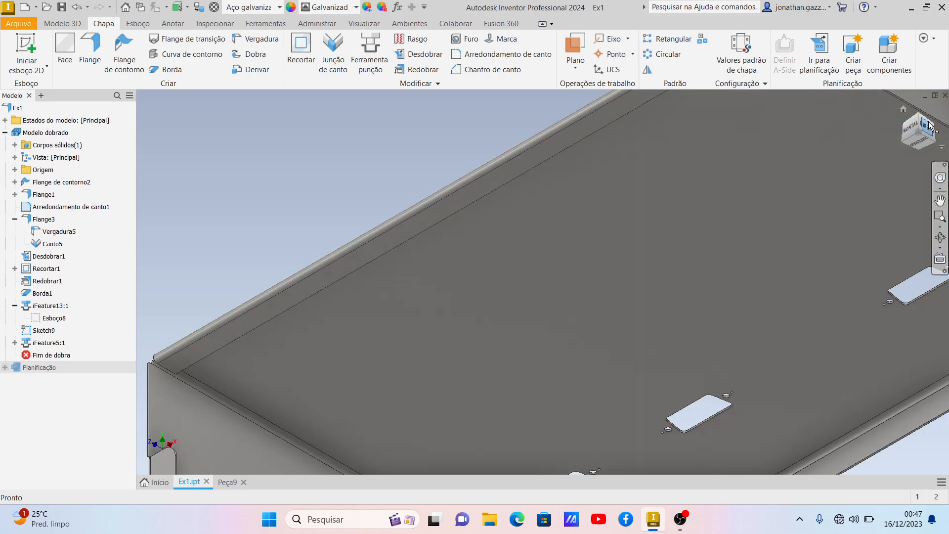
{"action": "left_click", "coordinate": [920, 118]}
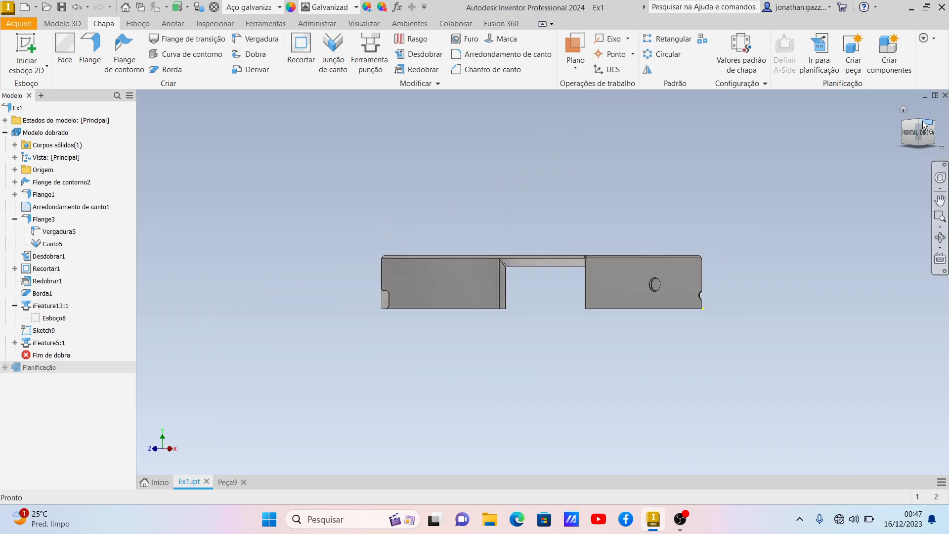
{"action": "left_click", "coordinate": [918, 121]}
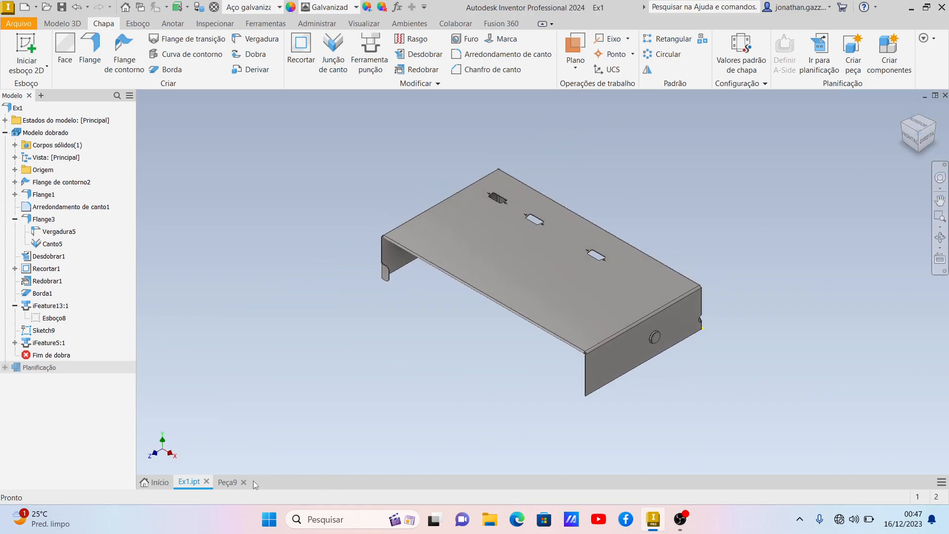
{"action": "left_click", "coordinate": [230, 483]}
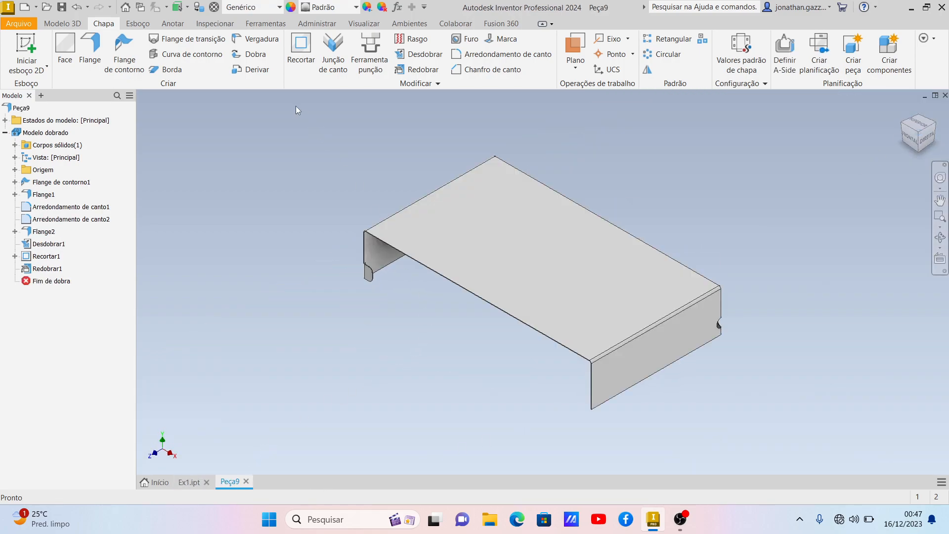
- Add a single (Único) hem along the top plate's lower front edge with a gap of 0,1 in and a length of 0,5 in
{"action": "left_click", "coordinate": [173, 70]}
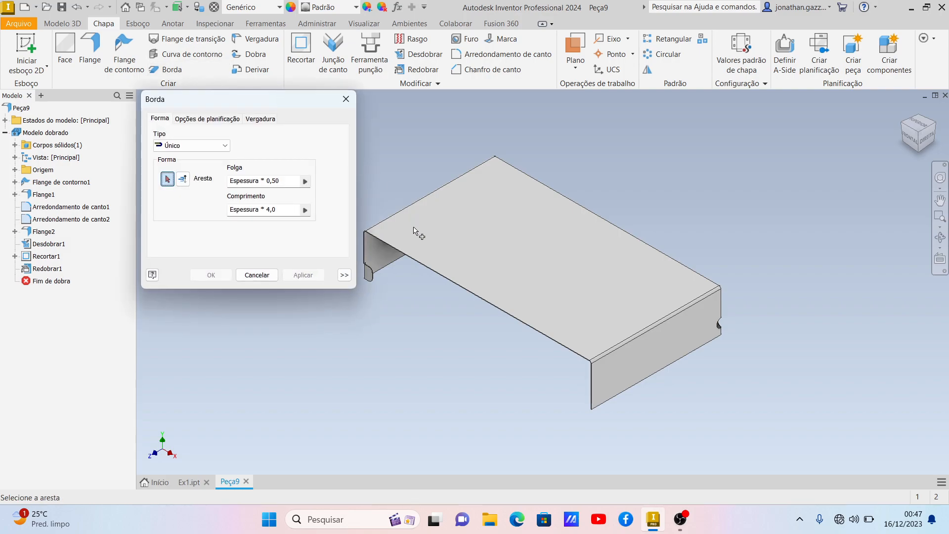
{"action": "scroll", "coordinate": [433, 272], "scroll_direction": "down", "scroll_amount": 5}
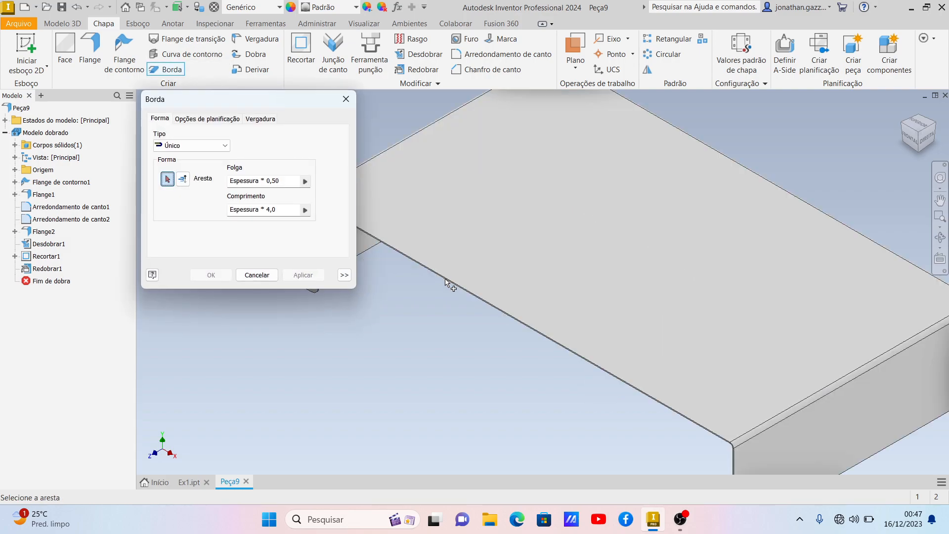
{"action": "scroll", "coordinate": [458, 287], "scroll_direction": "down", "scroll_amount": 2}
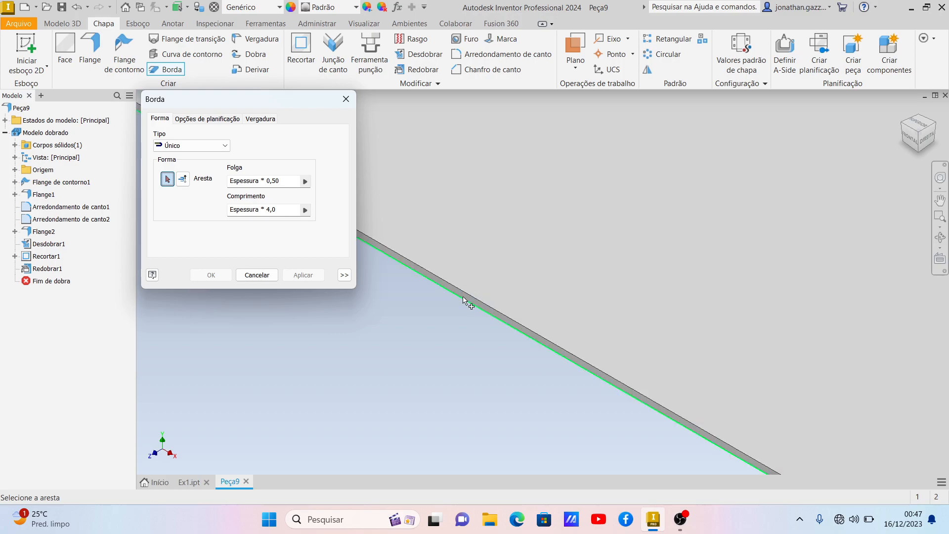
{"action": "left_click", "coordinate": [465, 302]}
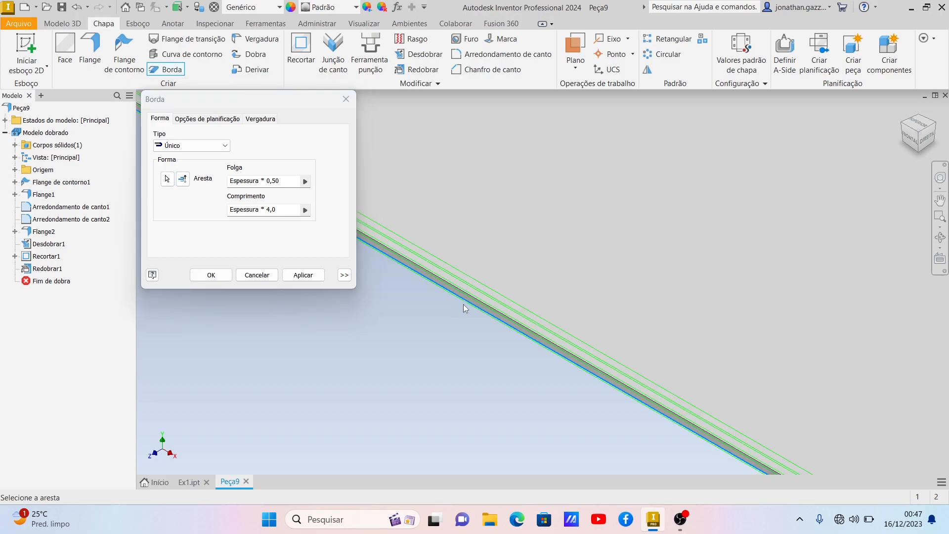
{"action": "scroll", "coordinate": [543, 336], "scroll_direction": "up", "scroll_amount": 6}
{"action": "scroll", "coordinate": [733, 417], "scroll_direction": "down", "scroll_amount": 5}
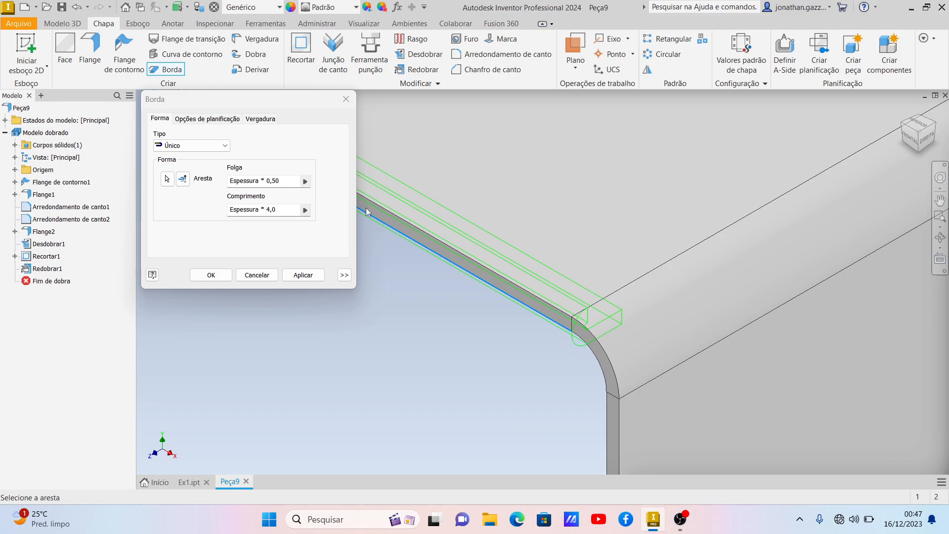
{"action": "left_click_drag", "start_coordinate": [281, 182], "coordinate": [222, 186]}
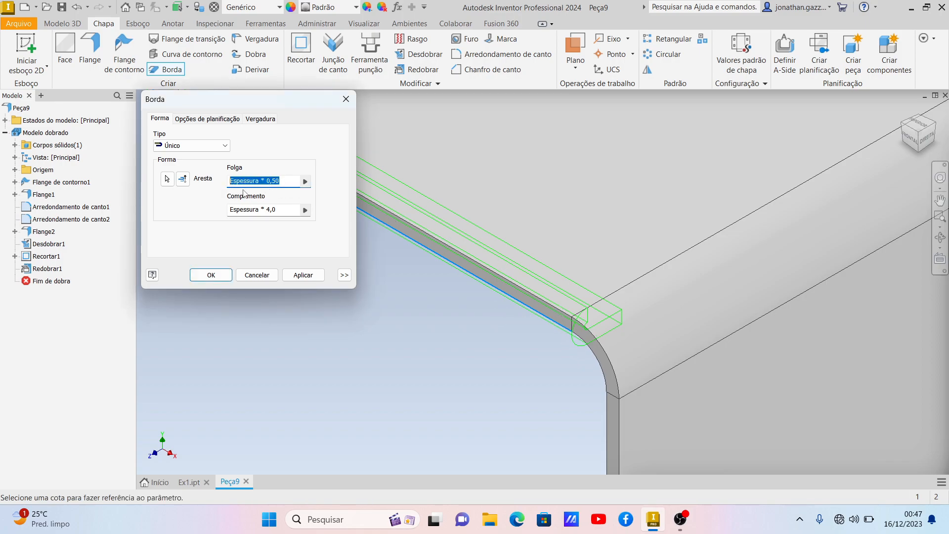
{"action": "type", "text": "0,1"}
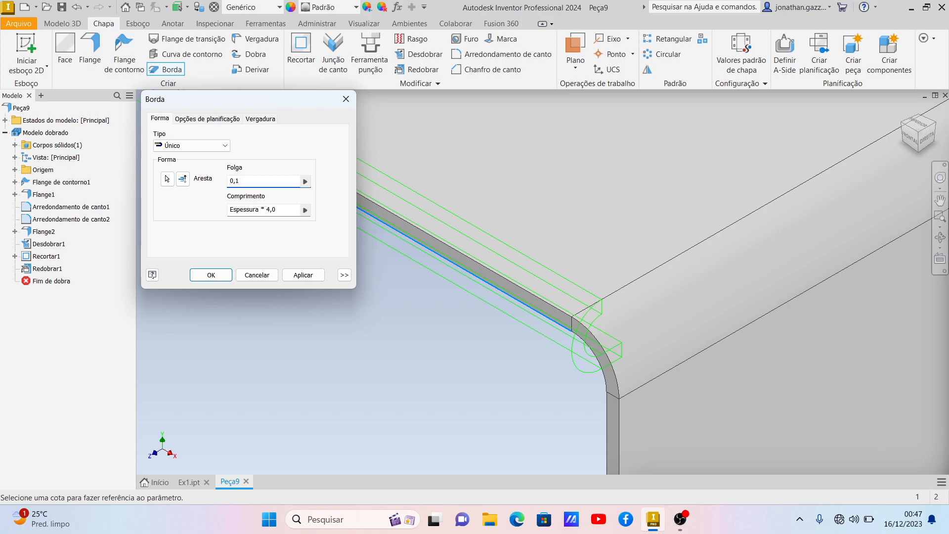
{"action": "left_click_drag", "start_coordinate": [276, 213], "coordinate": [222, 218]}
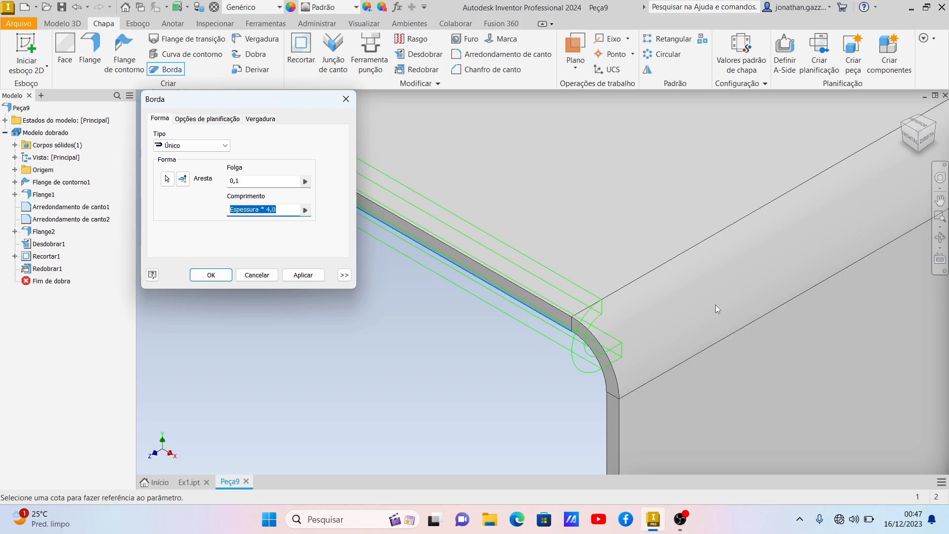
{"action": "type", "text": "0,5"}
{"action": "left_click", "coordinate": [303, 275]}
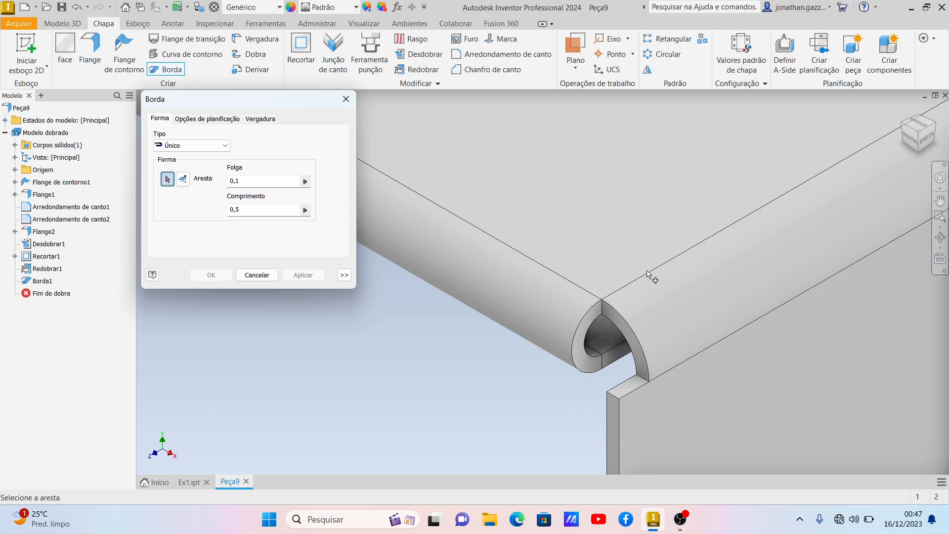
{"action": "left_click", "coordinate": [346, 100]}
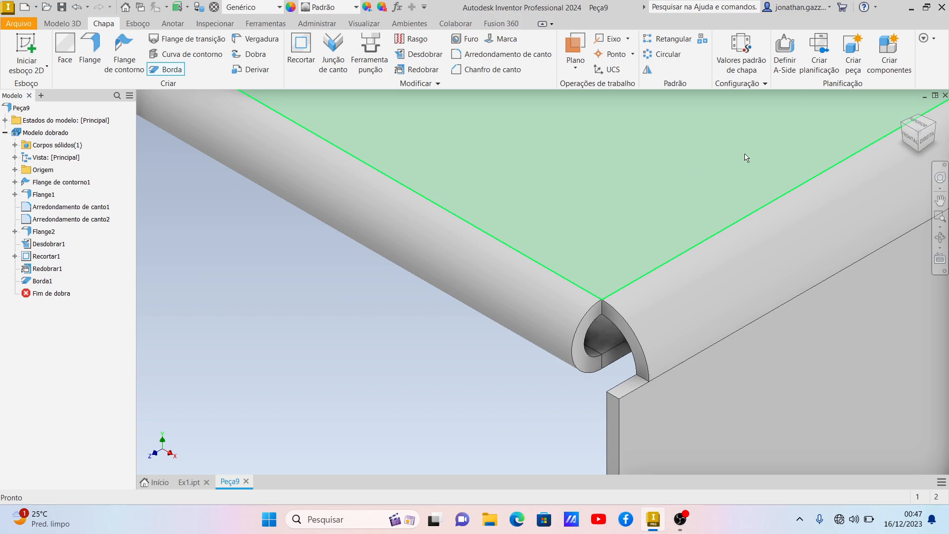
- Examine the connector cutouts on the Ex1 part's top face, and return to Peça9
{"action": "left_click", "coordinate": [917, 134]}
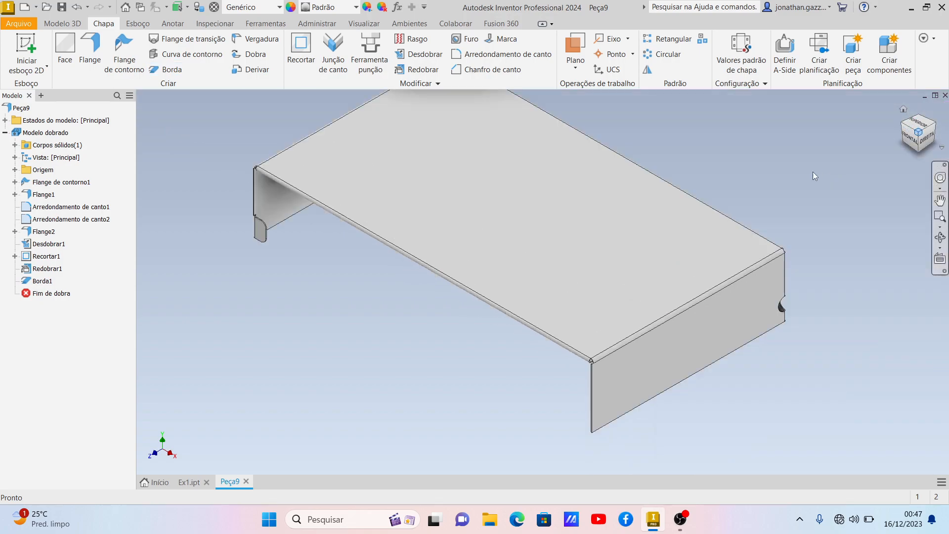
{"action": "left_click", "coordinate": [193, 482]}
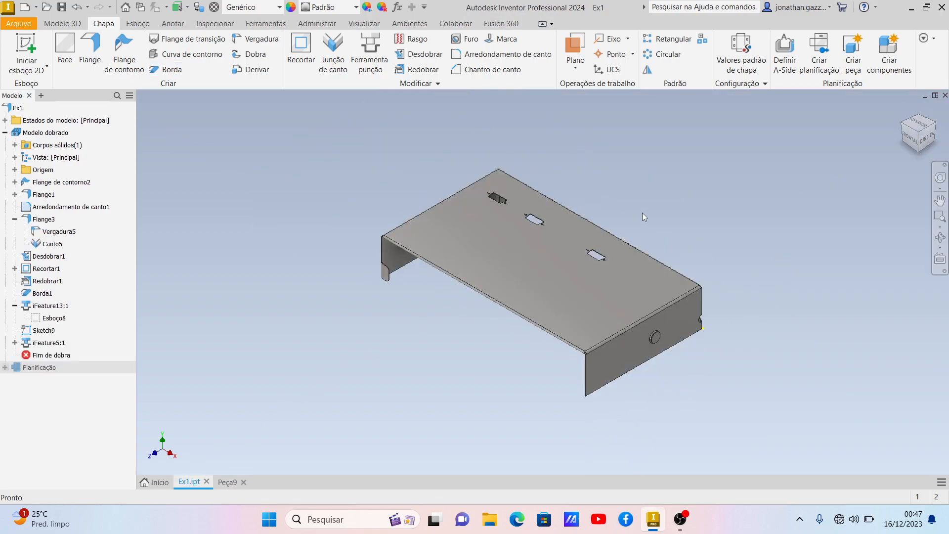
{"action": "scroll", "coordinate": [517, 189], "scroll_direction": "down", "scroll_amount": 2}
{"action": "scroll", "coordinate": [517, 189], "scroll_direction": "up", "scroll_amount": 8}
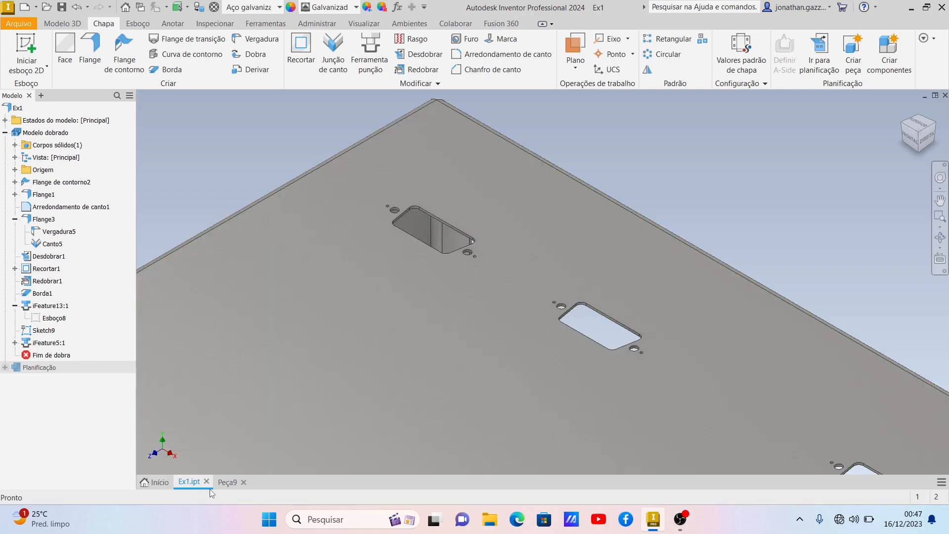
{"action": "left_click", "coordinate": [223, 484]}
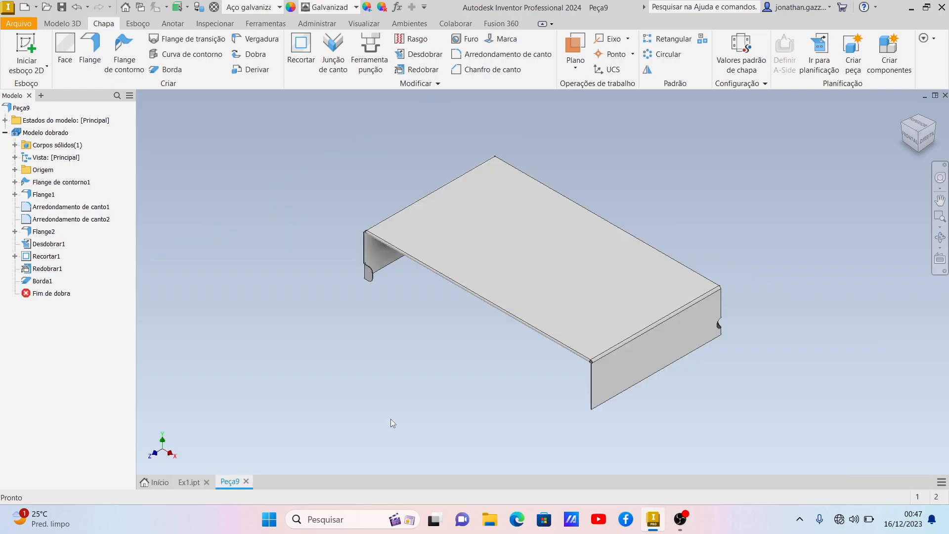
- Start a sketch on the cover's top face and place three points in a line parallel to the long rear edge
{"action": "left_click", "coordinate": [514, 211]}
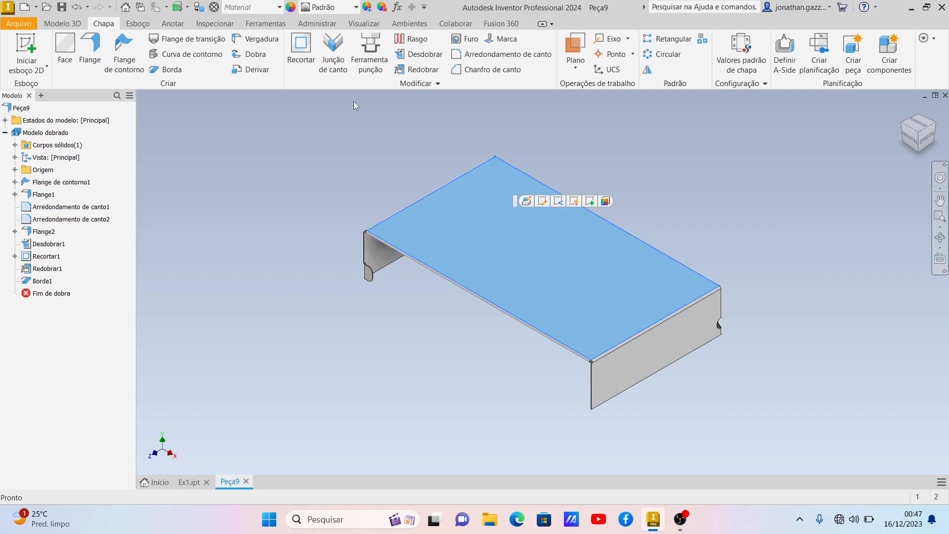
{"action": "left_click", "coordinate": [538, 233]}
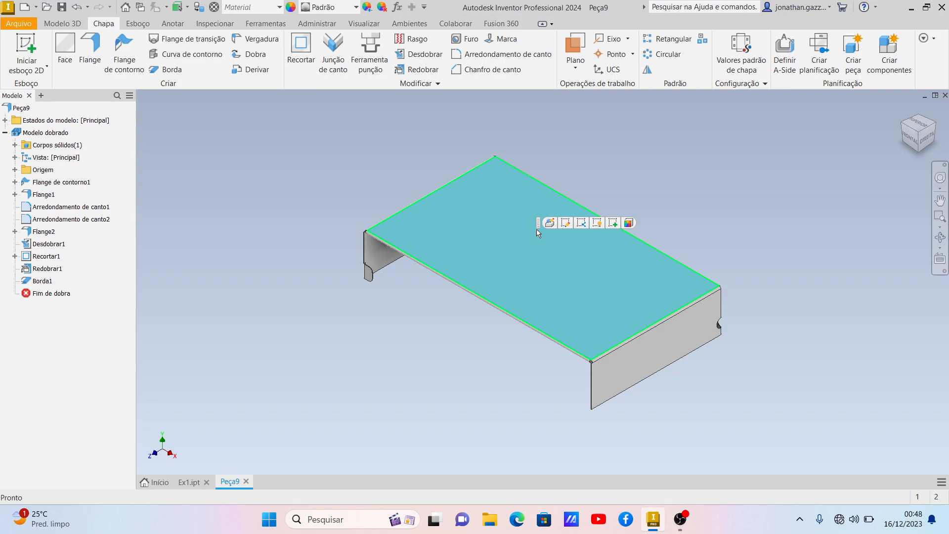
{"action": "left_click", "coordinate": [11, 48]}
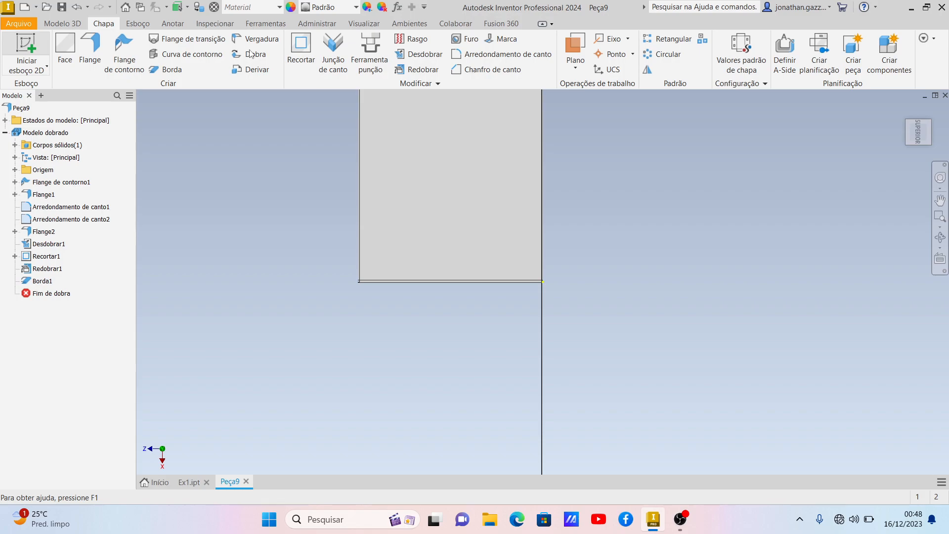
{"action": "left_click", "coordinate": [215, 69]}
{"action": "scroll", "coordinate": [445, 114], "scroll_direction": "down", "scroll_amount": 4}
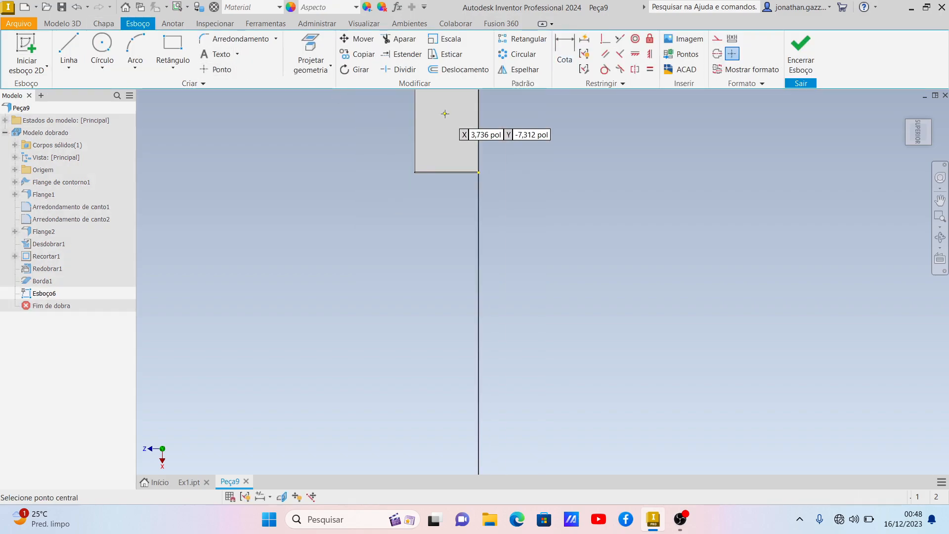
{"action": "scroll", "coordinate": [445, 114], "scroll_direction": "up", "scroll_amount": 5}
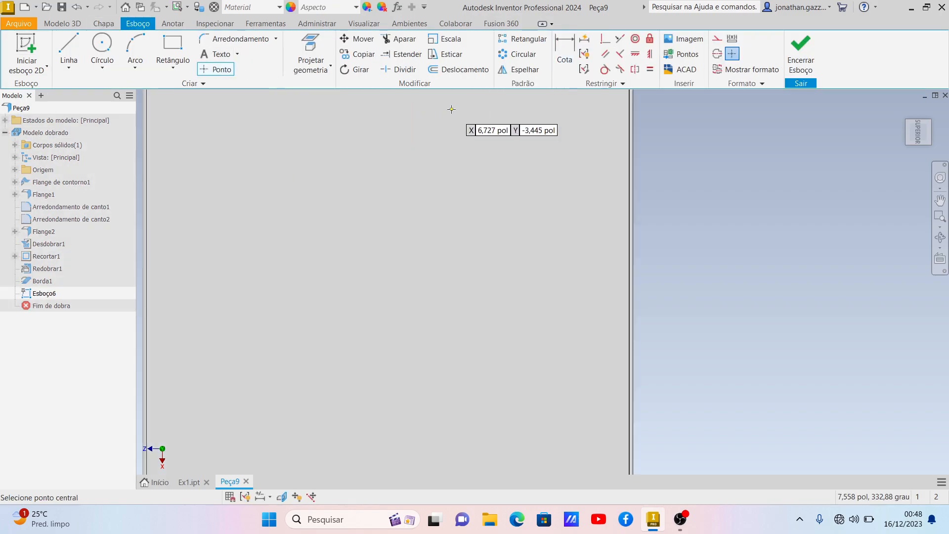
{"action": "left_click", "coordinate": [940, 201]}
{"action": "left_click_drag", "start_coordinate": [530, 231], "coordinate": [538, 340]}
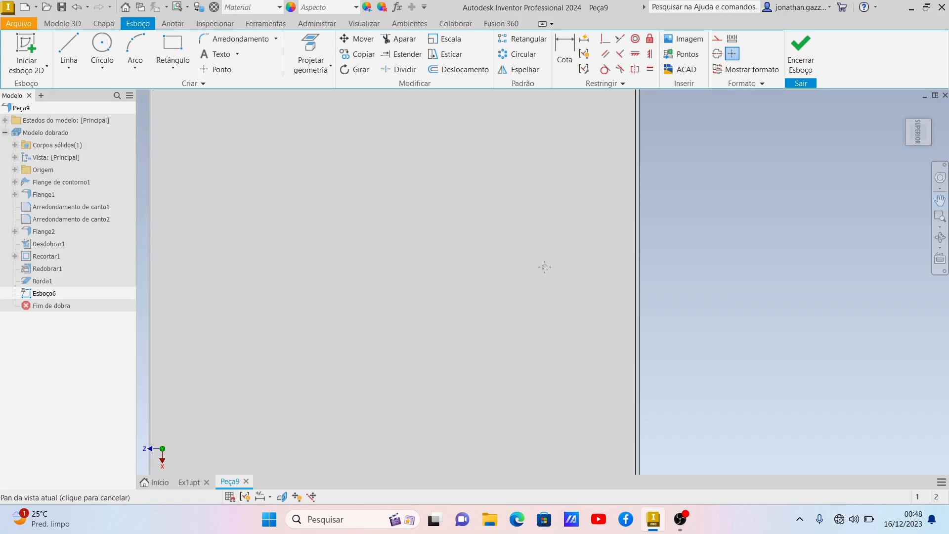
{"action": "scroll", "coordinate": [545, 265], "scroll_direction": "up", "scroll_amount": 3}
{"action": "scroll", "coordinate": [545, 262], "scroll_direction": "down", "scroll_amount": 6}
{"action": "left_click_drag", "start_coordinate": [546, 257], "coordinate": [538, 302]}
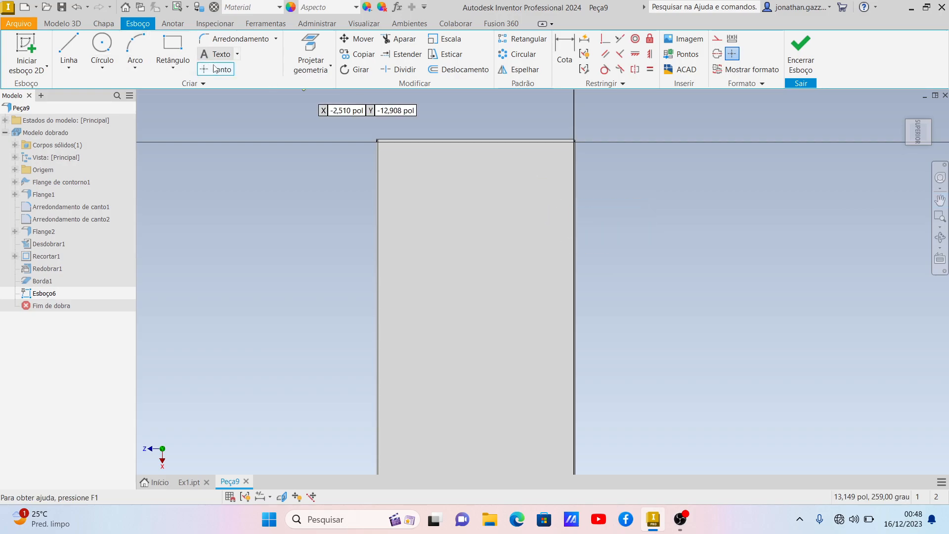
{"action": "left_click", "coordinate": [540, 186]}
{"action": "left_click", "coordinate": [541, 243]}
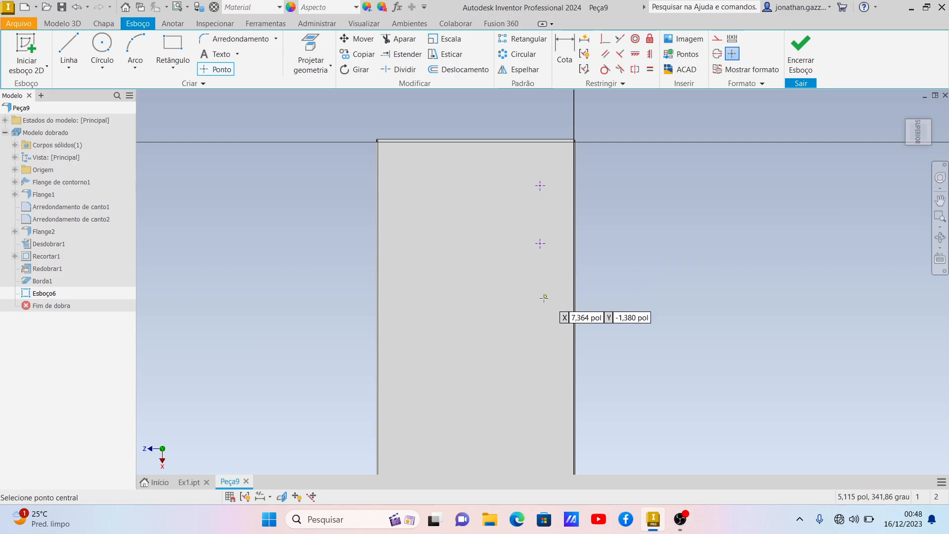
{"action": "left_click", "coordinate": [540, 301]}
- Dimension the first point 2 in from the top face's nearest short end edge
{"action": "left_click", "coordinate": [564, 52]}
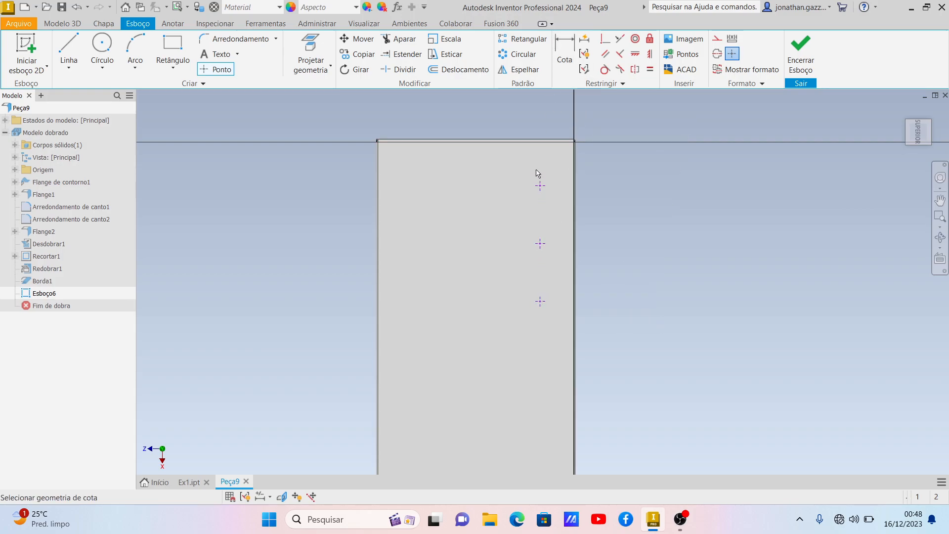
{"action": "left_click", "coordinate": [533, 143]}
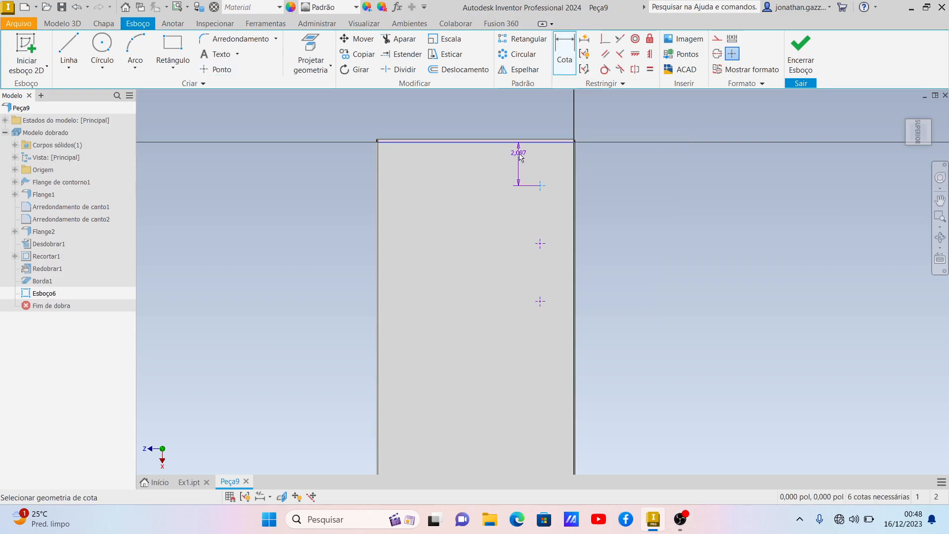
{"action": "left_click", "coordinate": [518, 154]}
{"action": "type", "text": "2"}
{"action": "key", "text": "Return"}
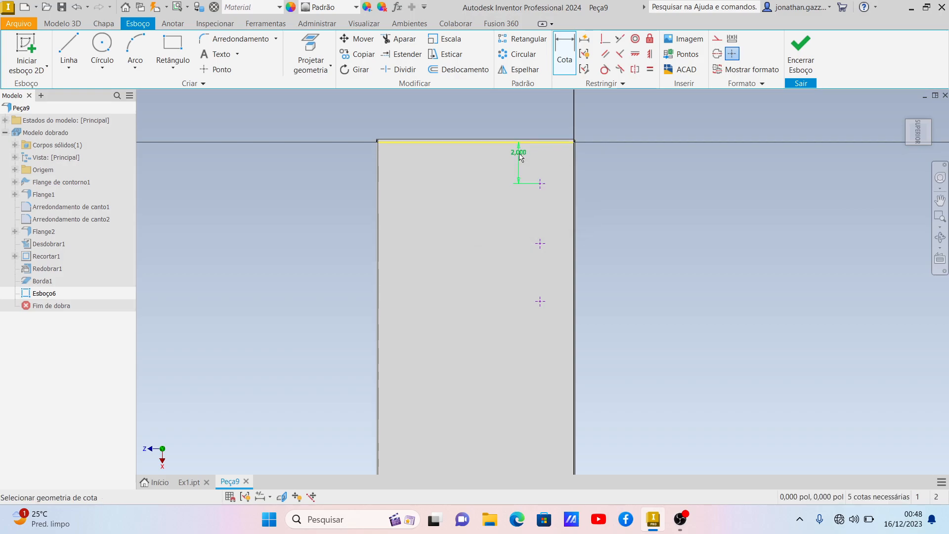
- Dimension the second point 3 in from the first and the third point 2 in from the second
{"action": "left_click", "coordinate": [541, 185]}
{"action": "left_click", "coordinate": [540, 243]}
{"action": "left_click", "coordinate": [525, 253]}
{"action": "type", "text": "3"}
{"action": "key", "text": "Return"}
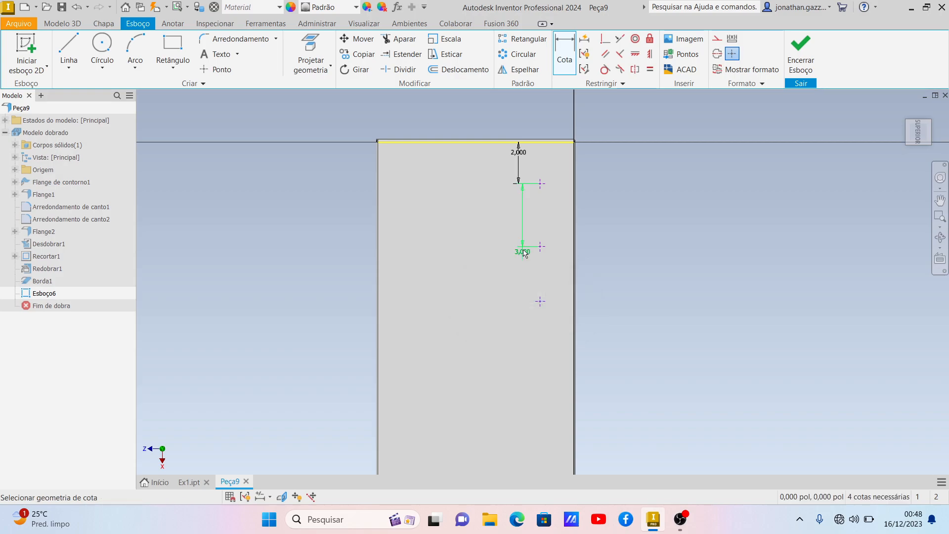
{"action": "left_click", "coordinate": [541, 246]}
{"action": "left_click", "coordinate": [540, 301]}
{"action": "left_click", "coordinate": [501, 300]}
{"action": "type", "text": "2,6243376 pol"}
{"action": "key", "text": "Return"}
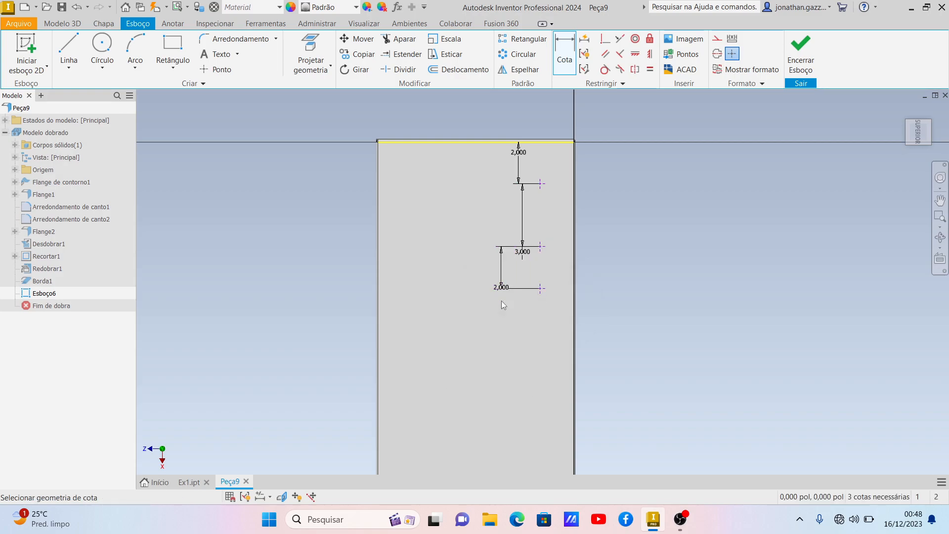
- Dimension the first point 1 in from the long rear edge and finish the sketch
{"action": "left_click", "coordinate": [574, 183]}
{"action": "left_click", "coordinate": [541, 184]}
{"action": "left_click", "coordinate": [562, 202]}
{"action": "type", "text": "1"}
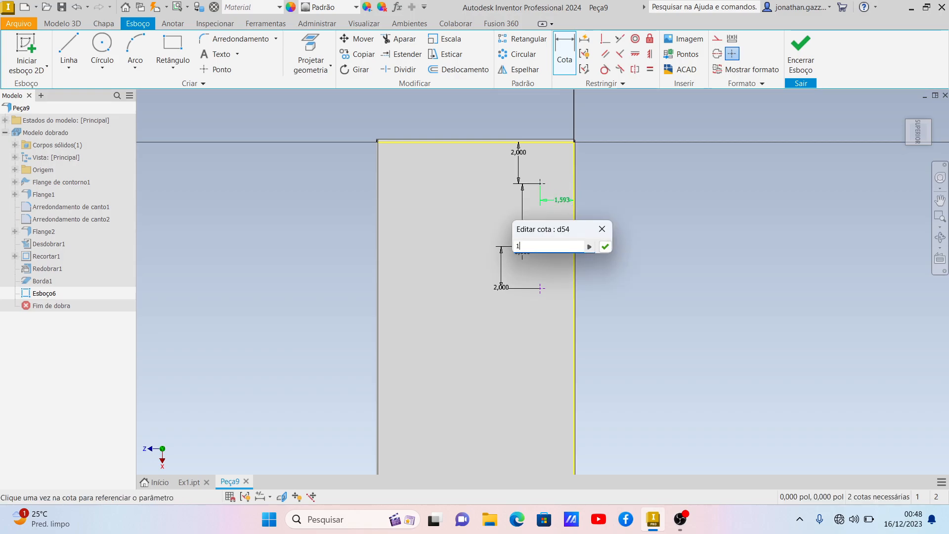
{"action": "key", "text": "Return"}
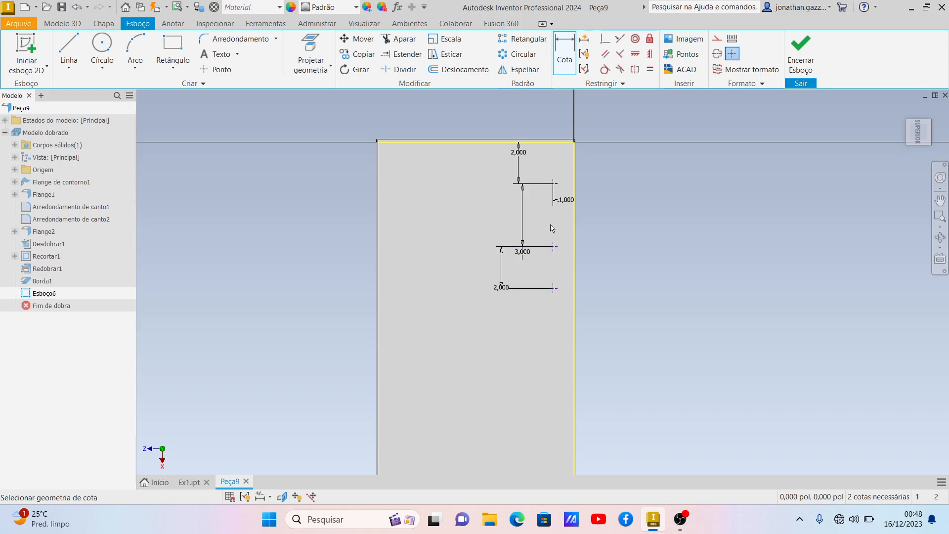
{"action": "left_click", "coordinate": [801, 54]}
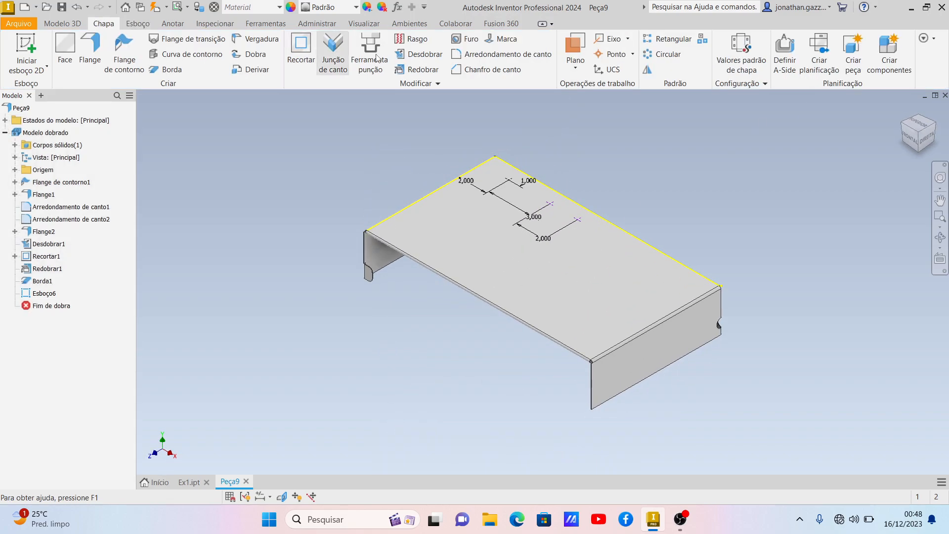
- Punch the D-Sub connector 2.ide cutout at the three sketch points on the top face, keeping the default (Padrão) flat pattern representation
{"action": "left_click", "coordinate": [359, 67]}
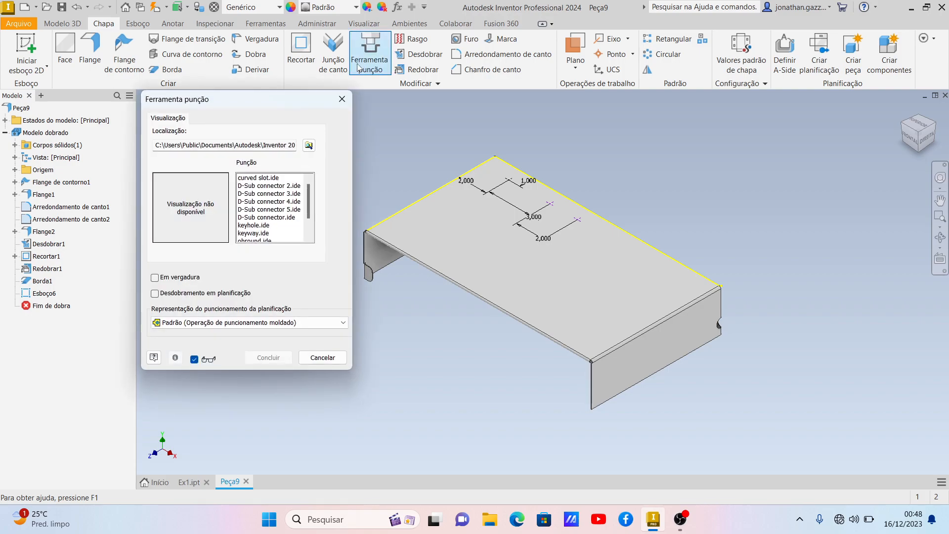
{"action": "left_click", "coordinate": [263, 185]}
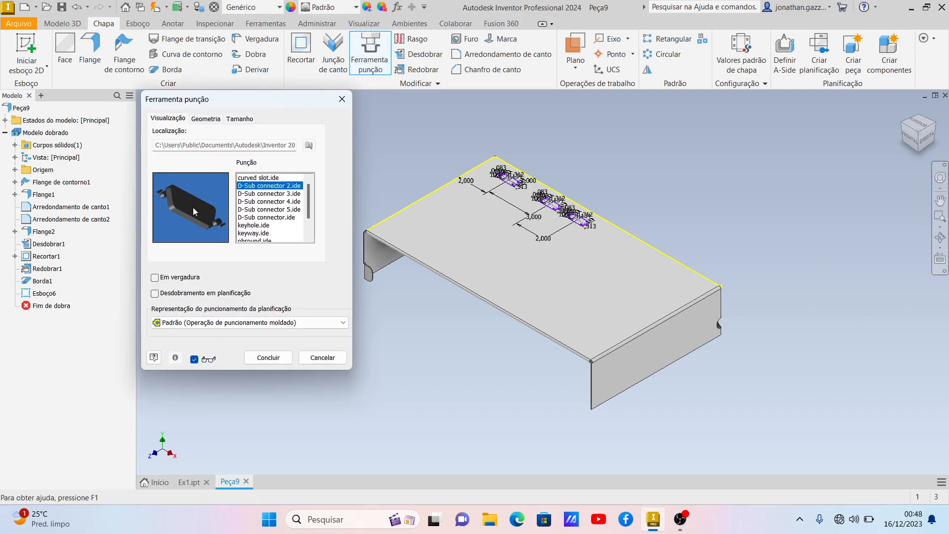
{"action": "left_click", "coordinate": [252, 194]}
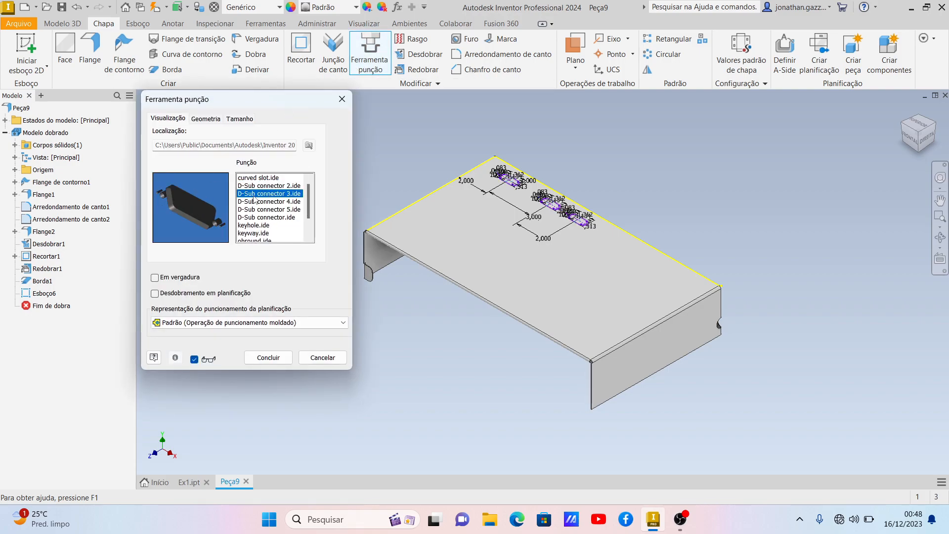
{"action": "left_click", "coordinate": [253, 205]}
{"action": "left_click", "coordinate": [263, 186]}
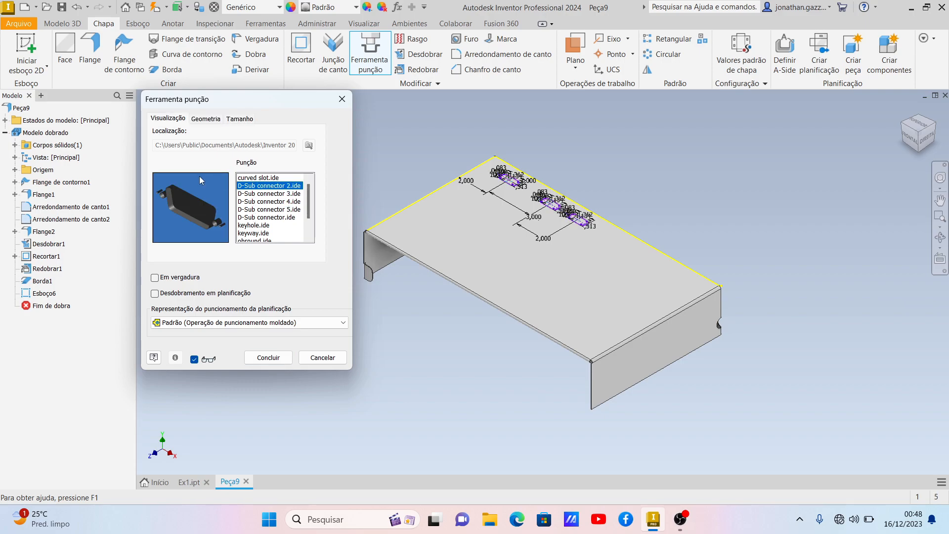
{"action": "left_click", "coordinate": [269, 358]}
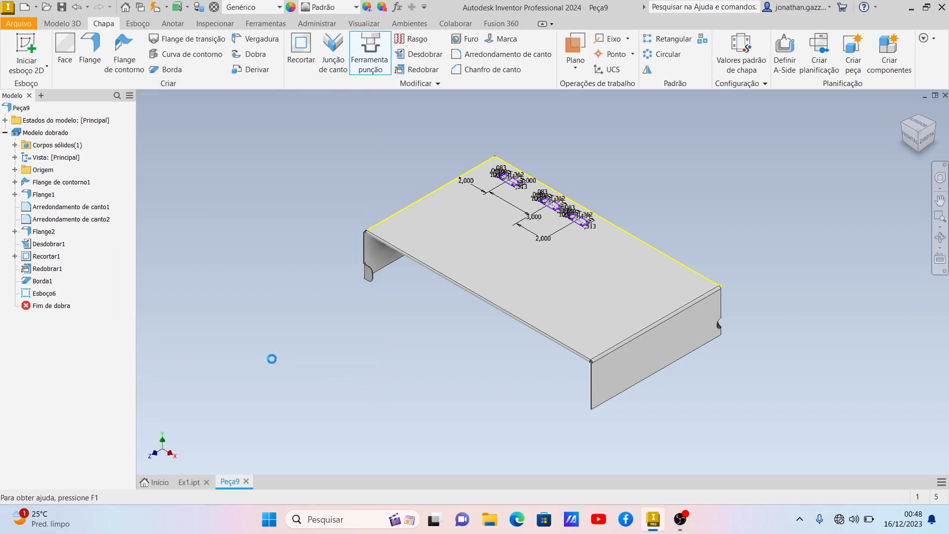
{"action": "scroll", "coordinate": [569, 187], "scroll_direction": "down", "scroll_amount": 1}
{"action": "scroll", "coordinate": [568, 188], "scroll_direction": "up", "scroll_amount": 4}
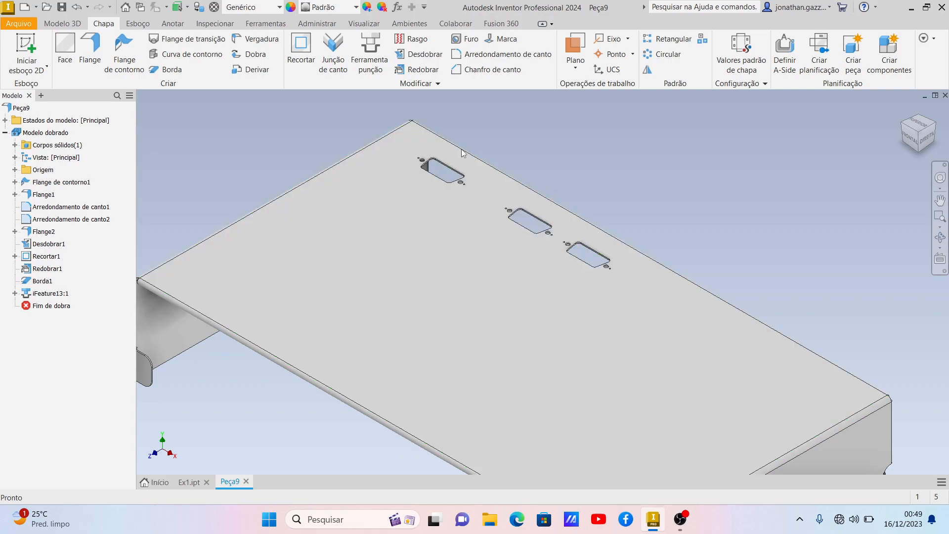
{"action": "scroll", "coordinate": [502, 242], "scroll_direction": "down", "scroll_amount": 5}
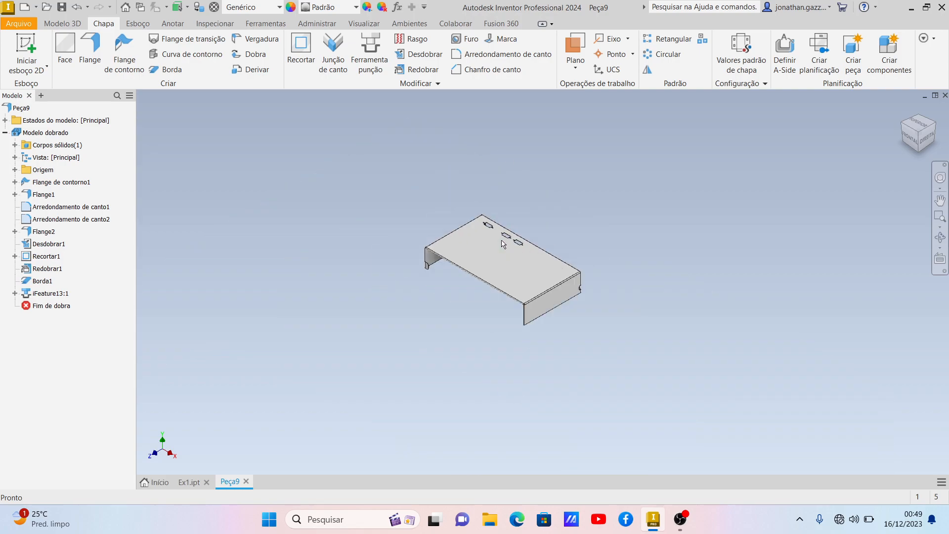
- Start a sketch on the outer face of the side wall with the corner cutout and place a point near its middle
{"action": "left_click", "coordinate": [551, 305]}
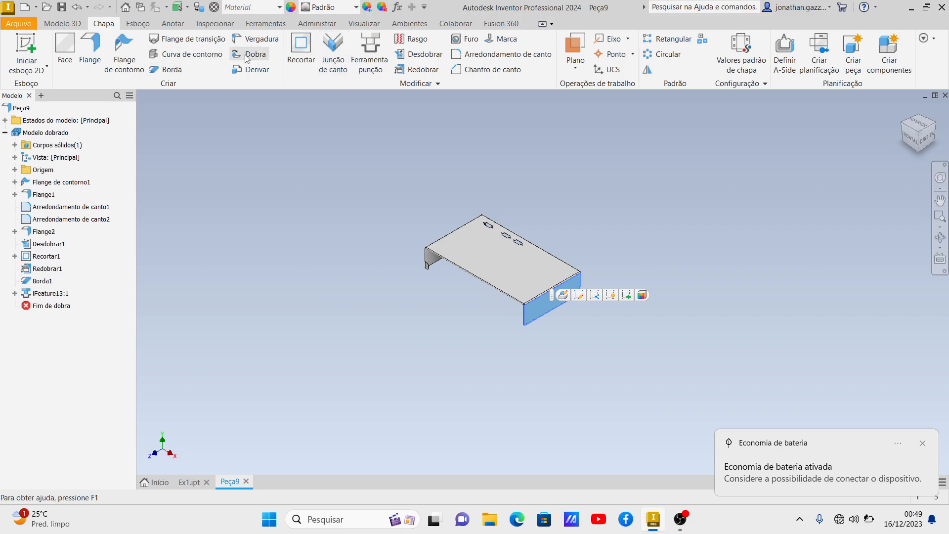
{"action": "left_click", "coordinate": [26, 49]}
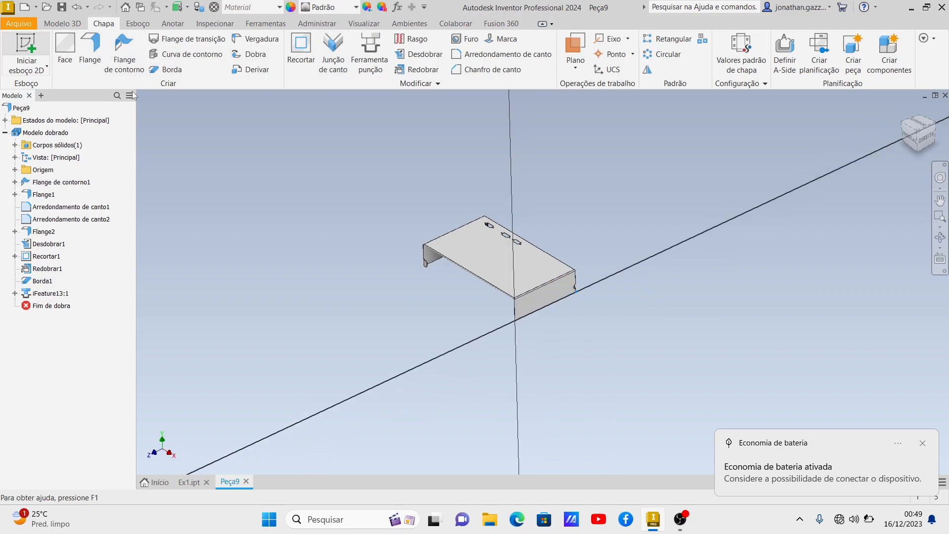
{"action": "left_click", "coordinate": [207, 70]}
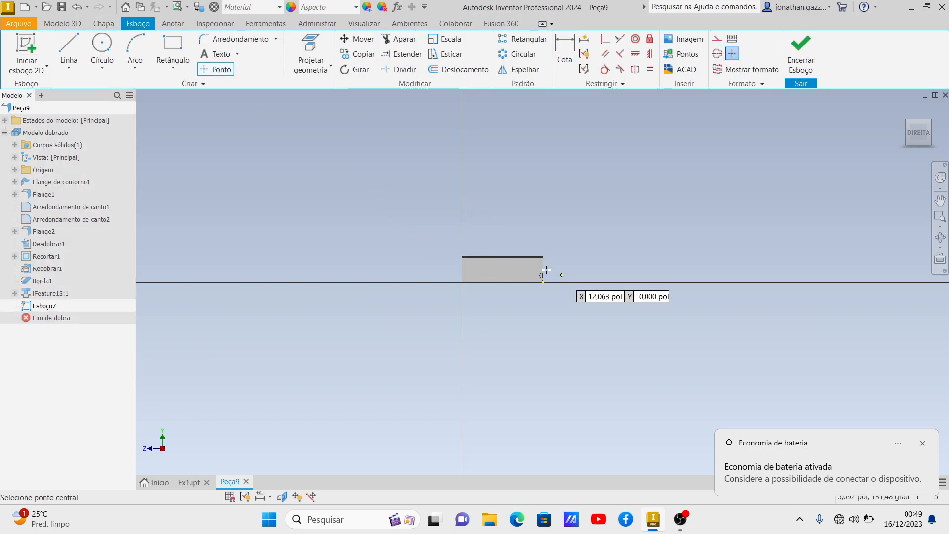
{"action": "scroll", "coordinate": [504, 269], "scroll_direction": "up", "scroll_amount": 8}
{"action": "left_click", "coordinate": [426, 287]}
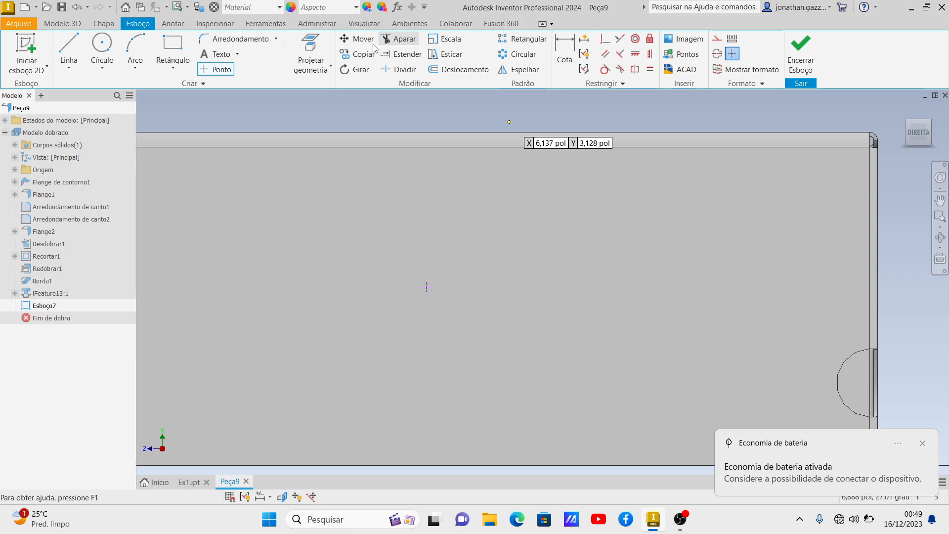
- Punch the Round Emboss.ide form at the sketch point on the side wall with the Punch Tool
{"action": "left_click", "coordinate": [109, 28]}
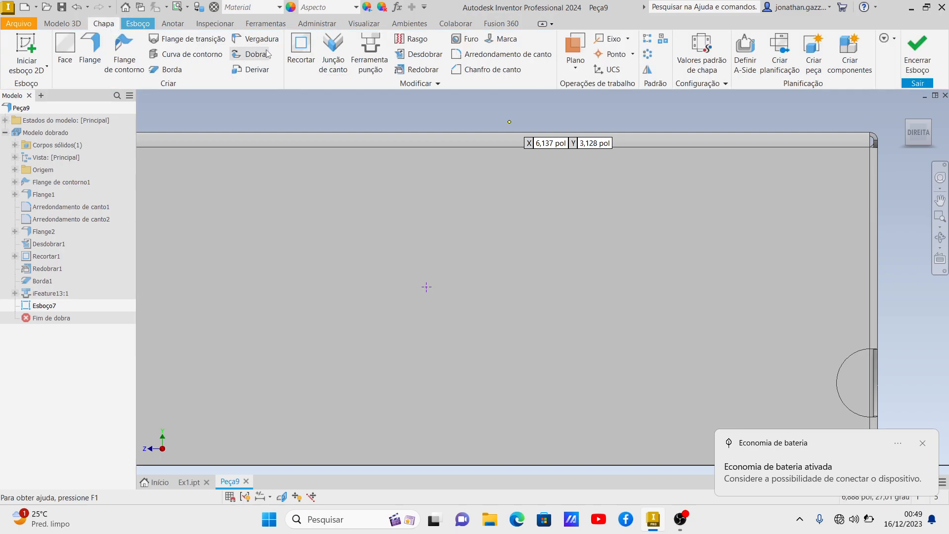
{"action": "left_click", "coordinate": [370, 53]}
{"action": "scroll", "coordinate": [277, 213], "scroll_direction": "down", "scroll_amount": 2}
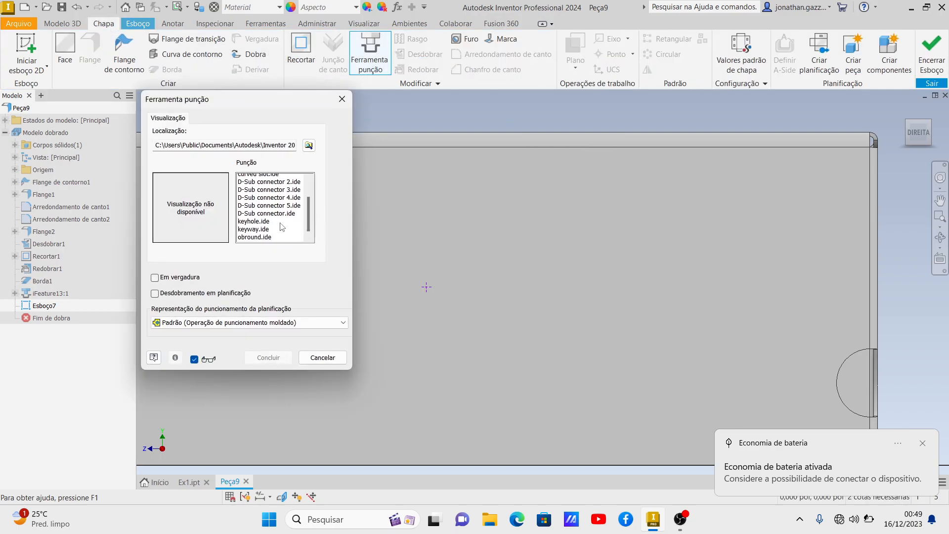
{"action": "left_click", "coordinate": [269, 225]}
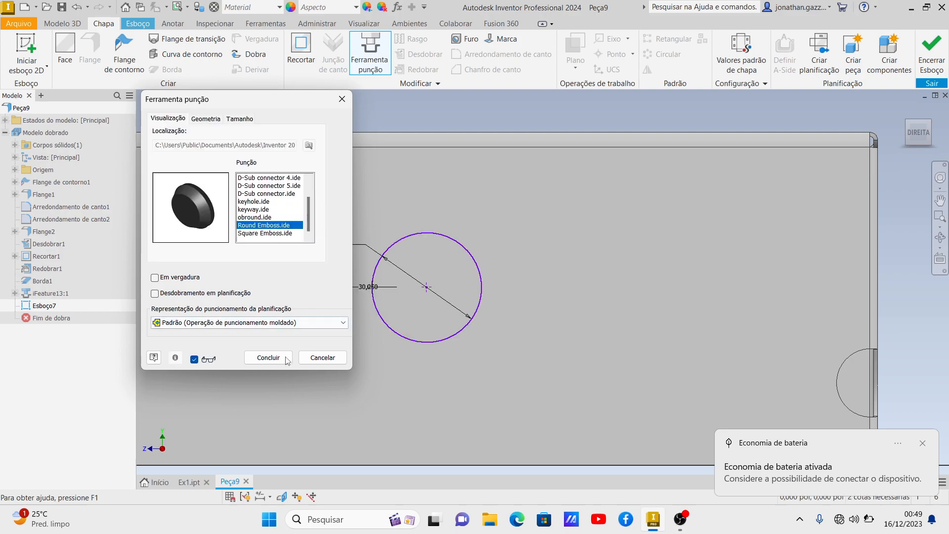
{"action": "left_click", "coordinate": [268, 357]}
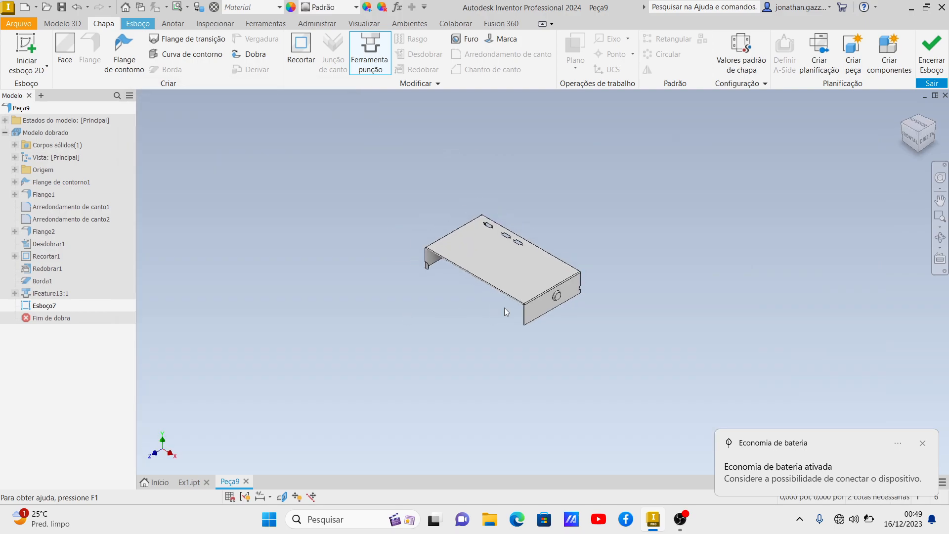
- Edit the round emboss punch feature on the side wall and set its angle to 10 degrees
{"action": "scroll", "coordinate": [504, 307], "scroll_direction": "up", "scroll_amount": 6}
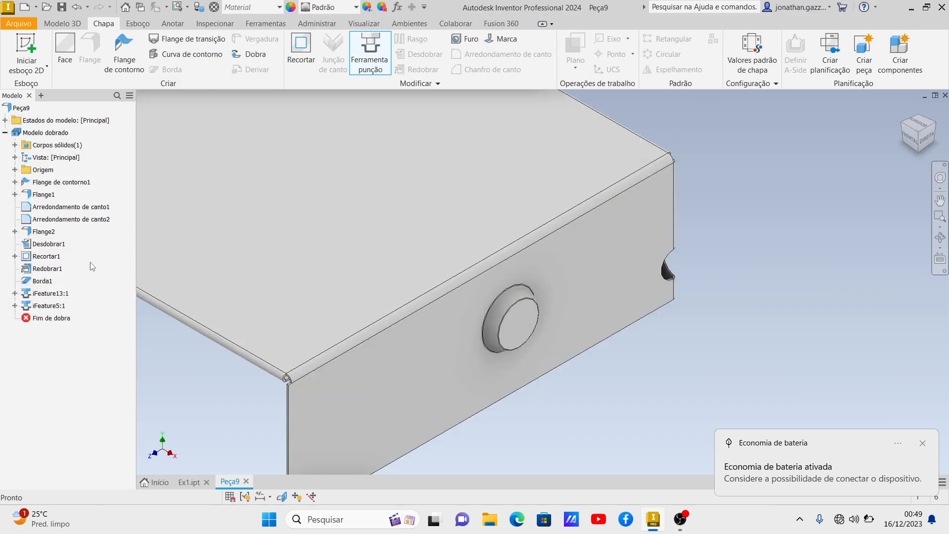
{"action": "left_click", "coordinate": [47, 306]}
{"action": "left_click", "coordinate": [46, 306]}
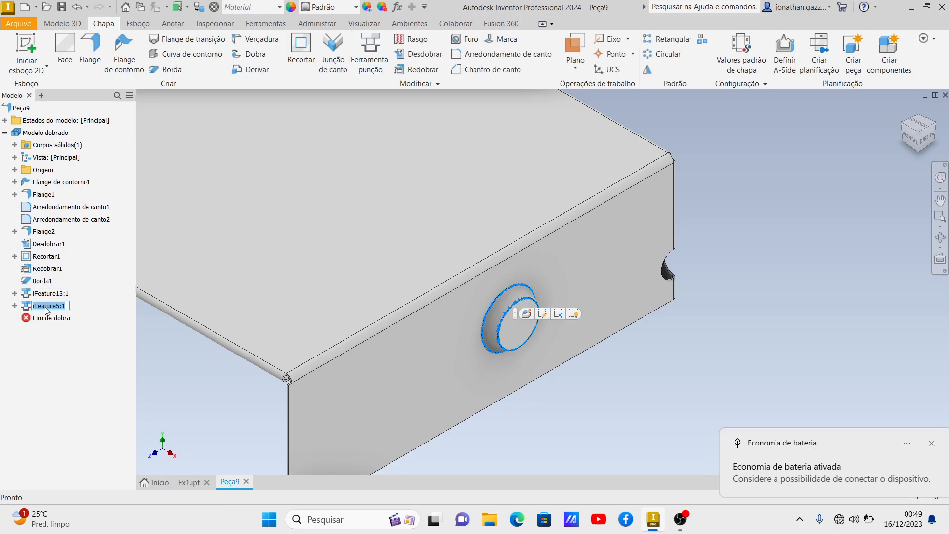
{"action": "double_click", "coordinate": [57, 307]}
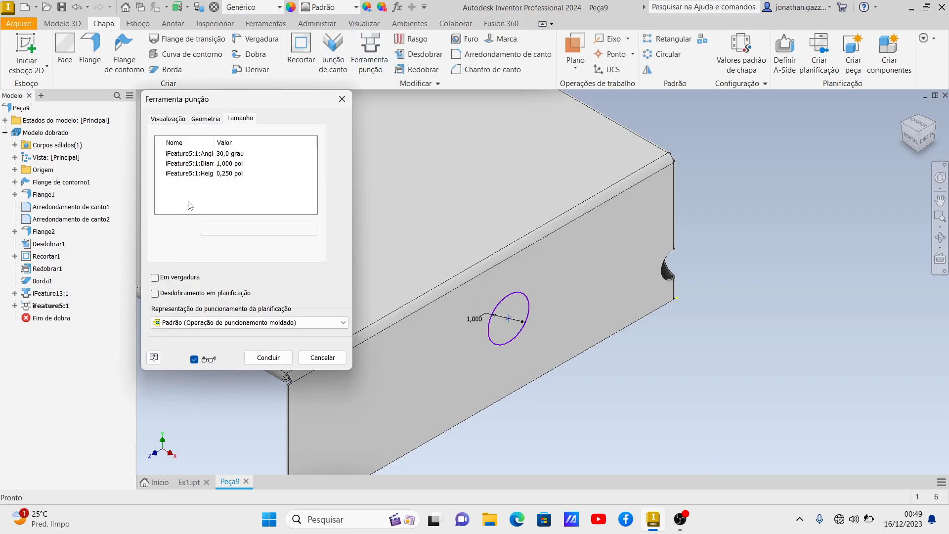
{"action": "left_click", "coordinate": [229, 153]}
{"action": "type", "text": "10"}
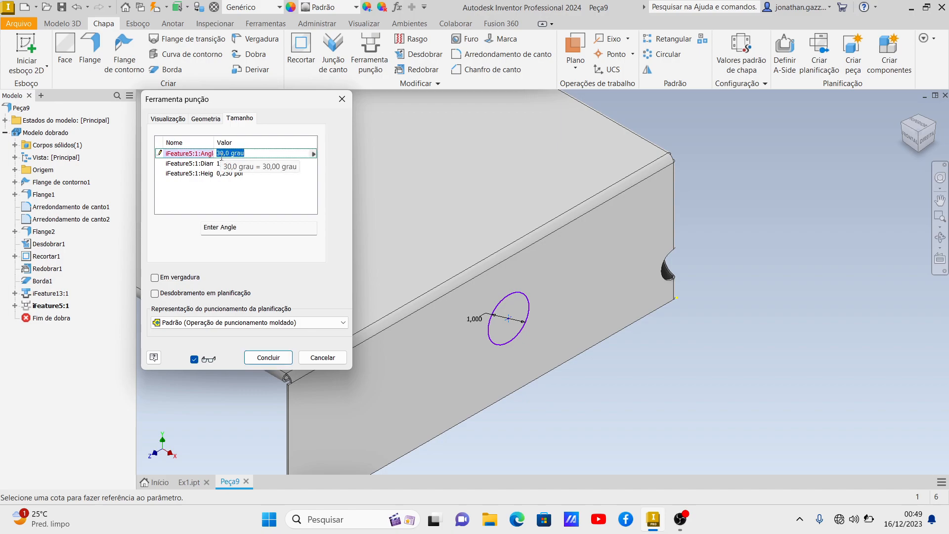
{"action": "left_click", "coordinate": [257, 355]}
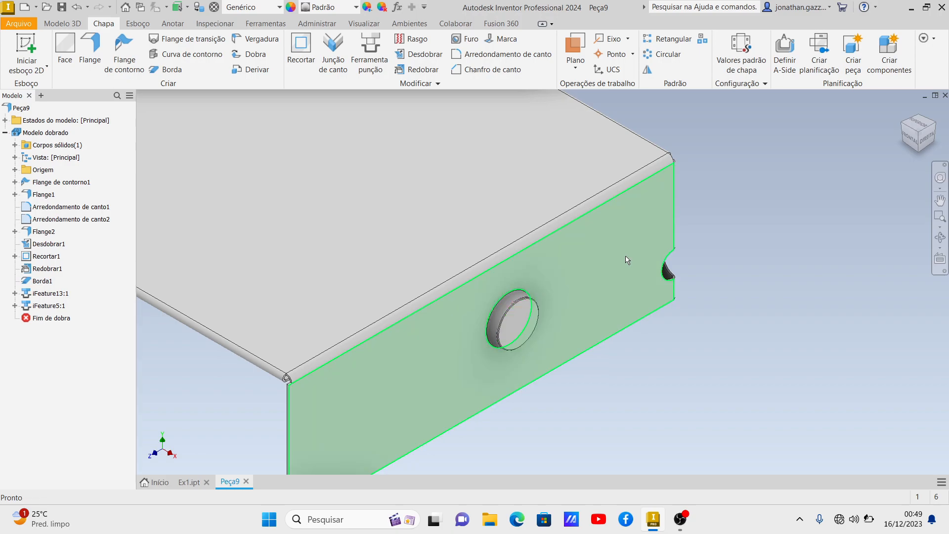
- Create the flat pattern of the sheet metal cover
{"action": "left_click", "coordinate": [921, 135]}
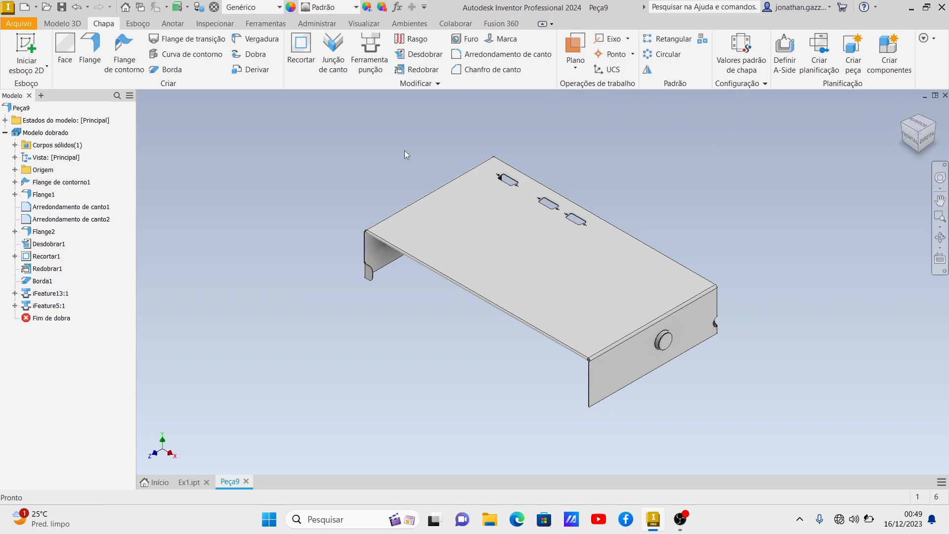
{"action": "left_click", "coordinate": [824, 71]}
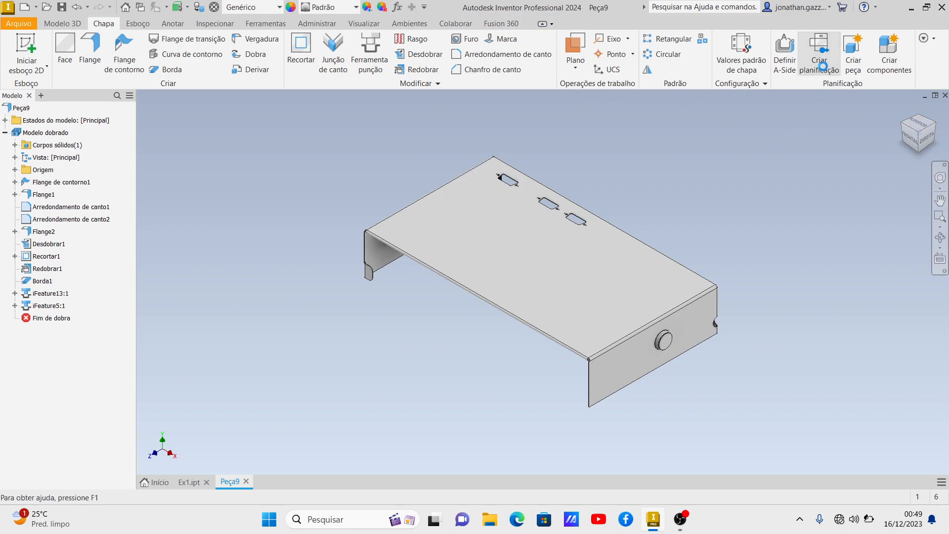